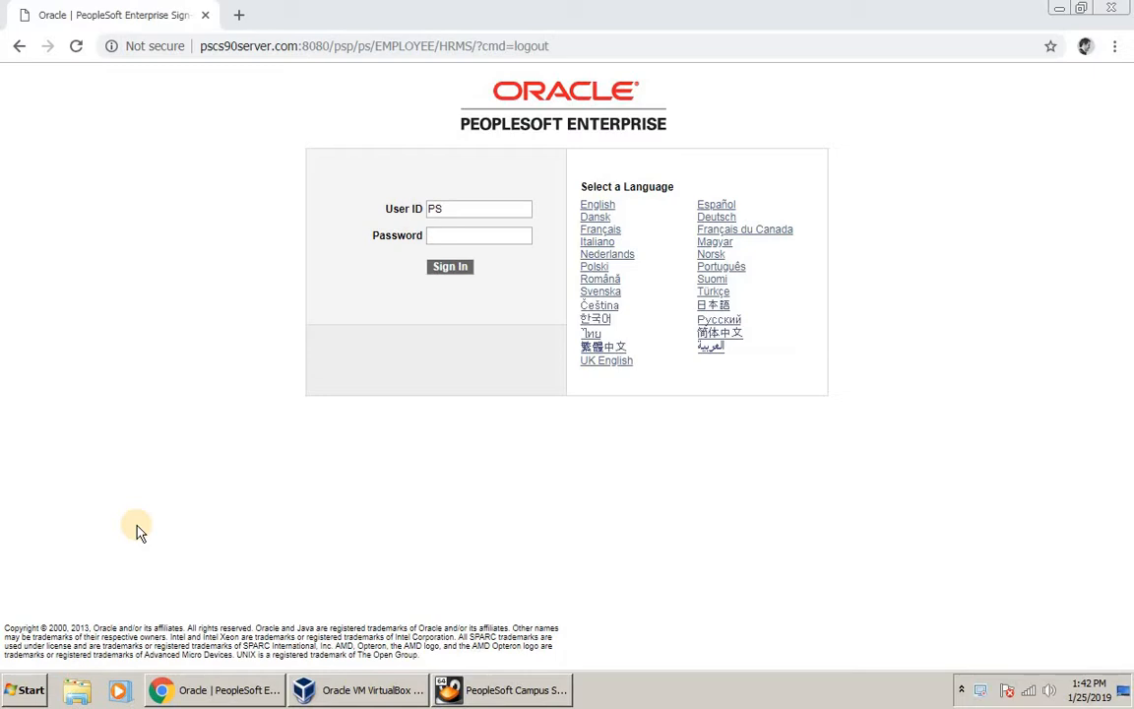
Step: Enter the password on the PeopleSoft sign-in page and sign in
left_click(469, 234)
type("PS")
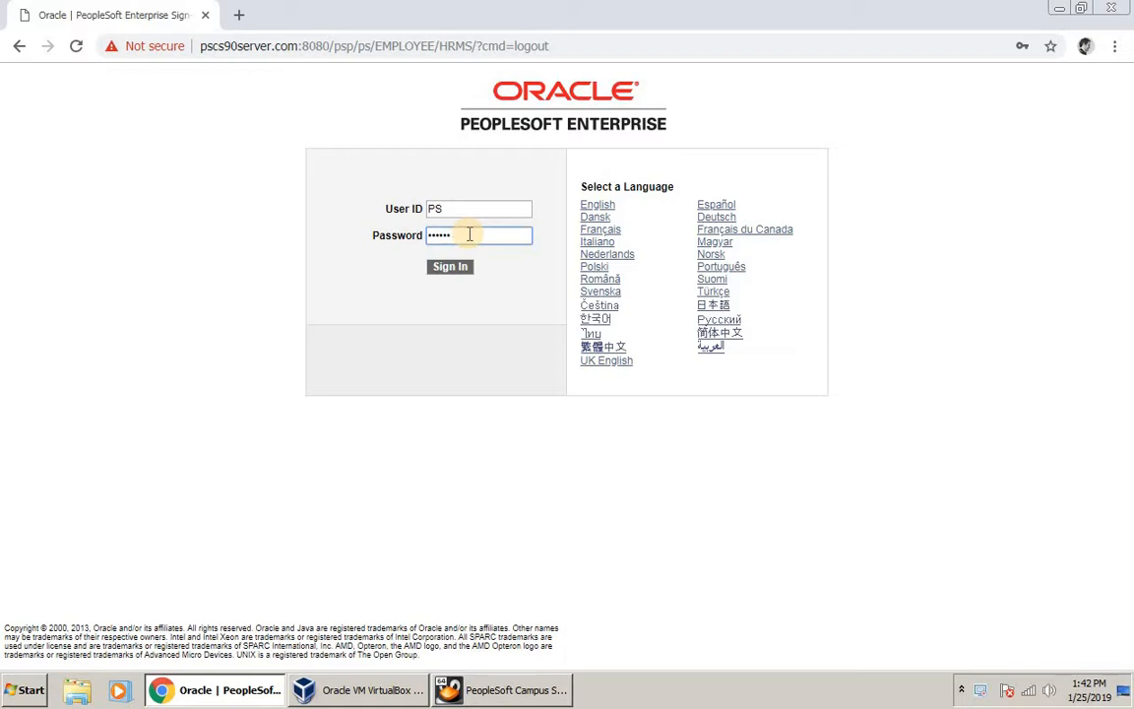
key("Return")
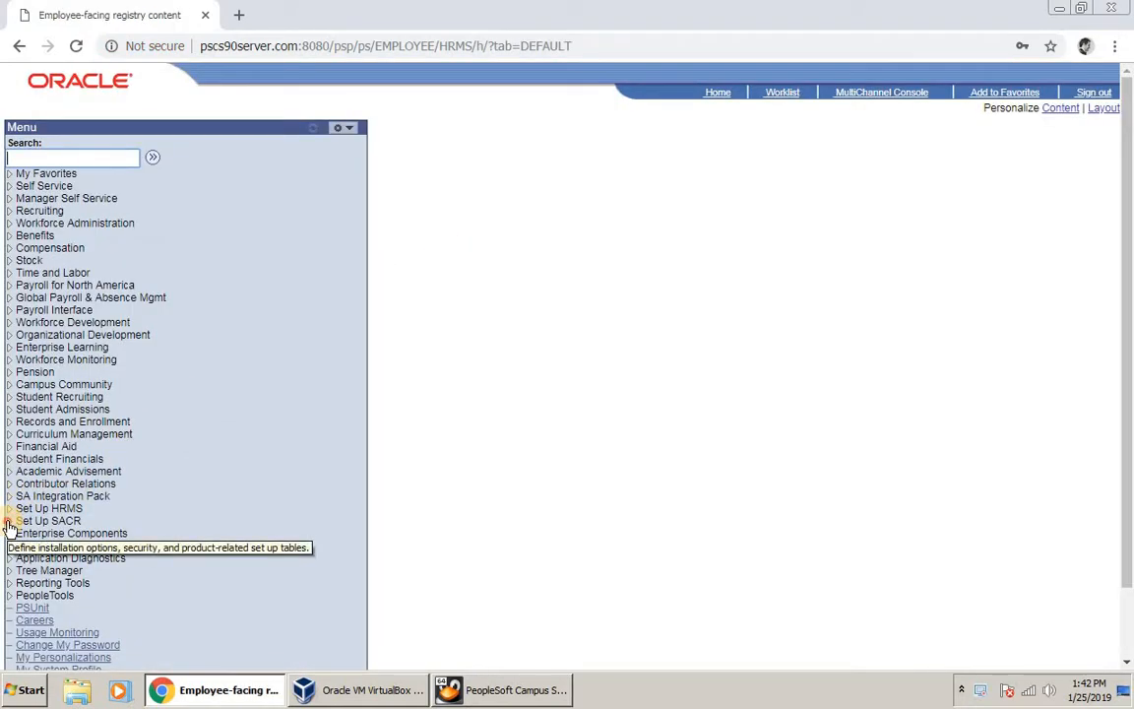
Step: Navigate Set Up SACR > System Administration > Integrations > Visual Schedule Builder to the Configuration Check Tool
left_click(10, 522)
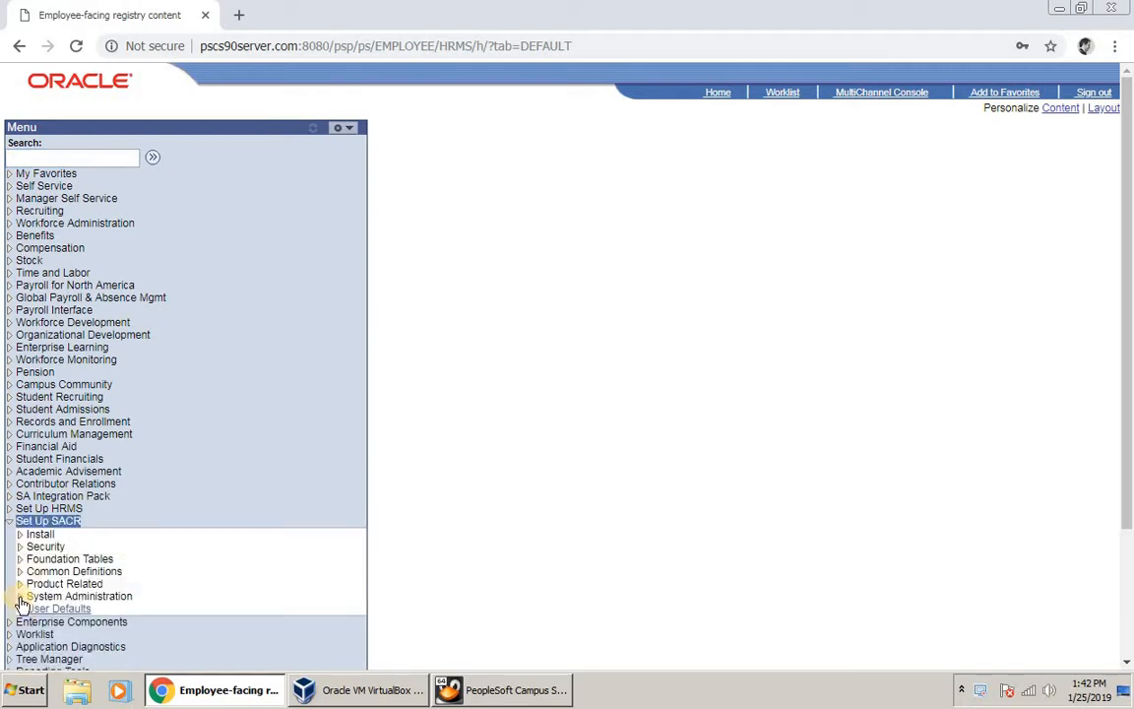
left_click(21, 597)
scroll(28, 591, "down", 1)
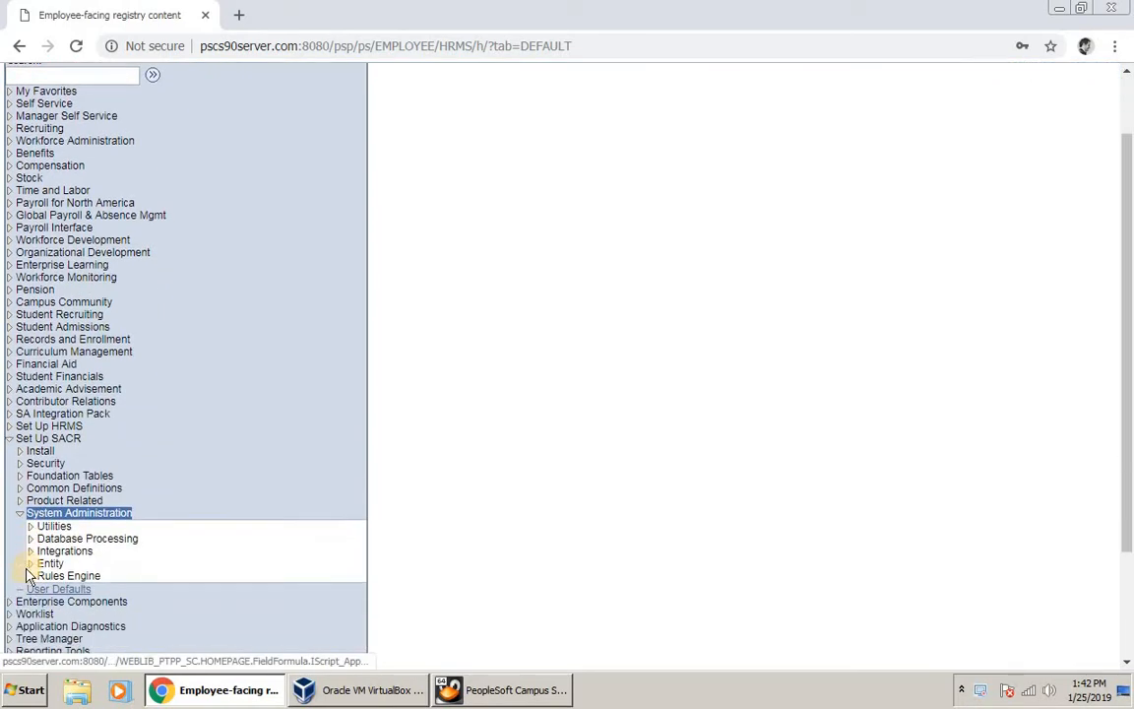
left_click(31, 551)
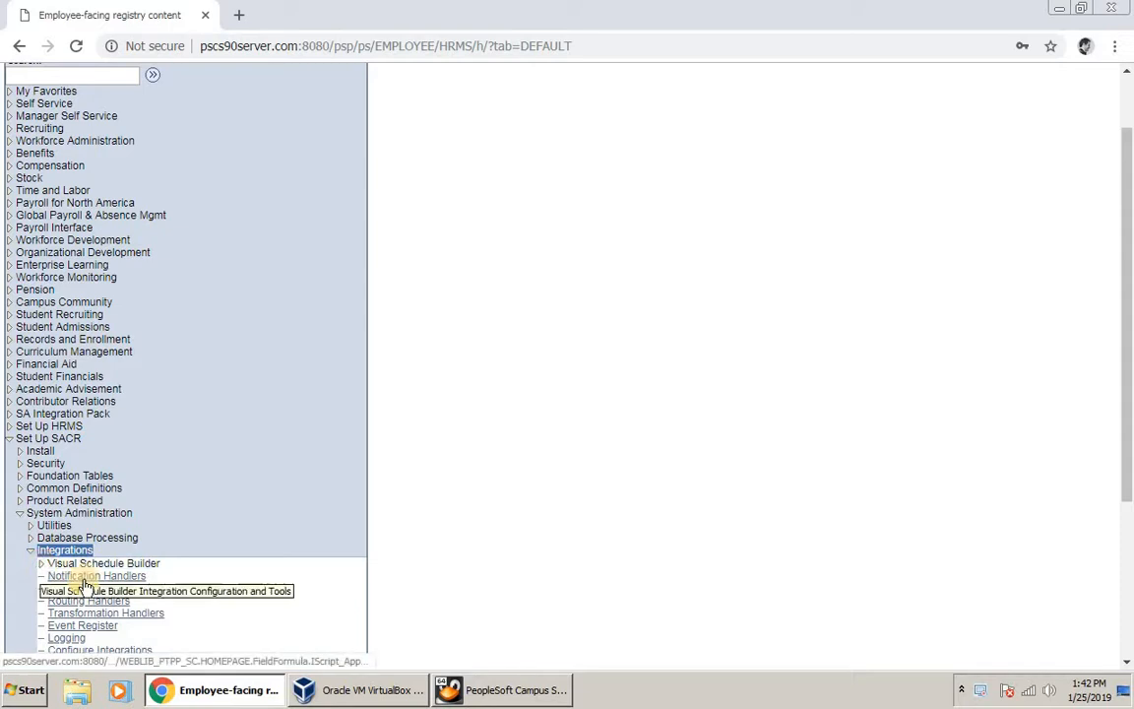
left_click(88, 563)
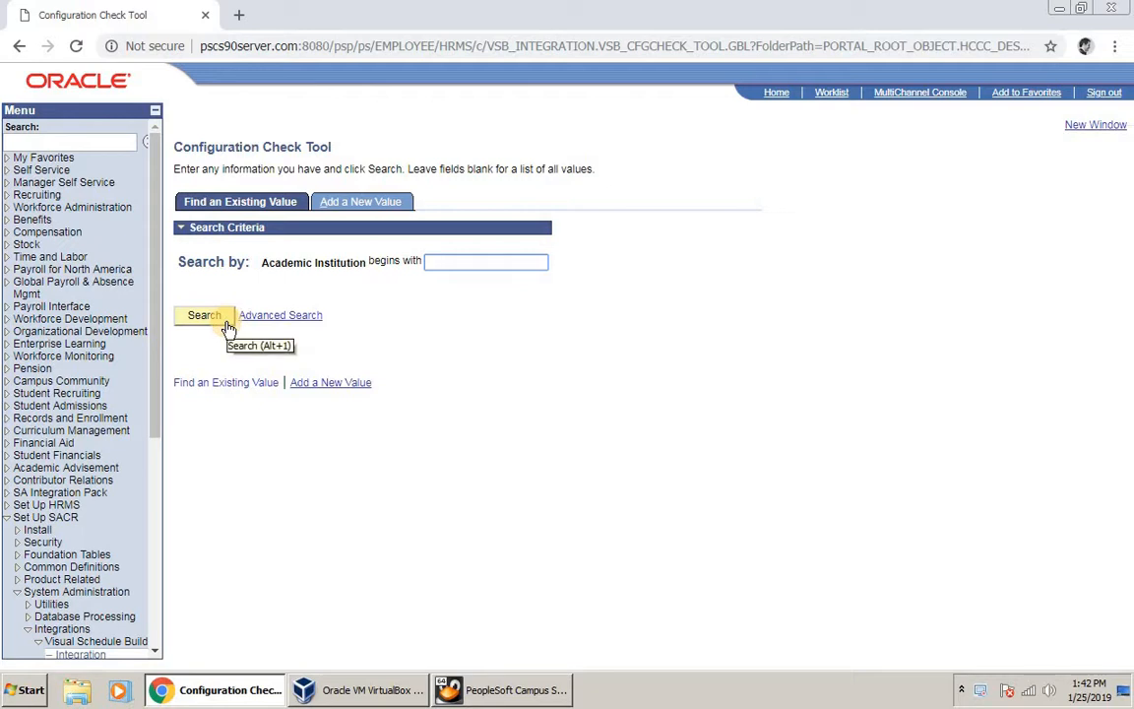
Step: Load the PSUNV config check and run Check for Errors, getting 3 warnings and 53 errors
left_click(227, 325)
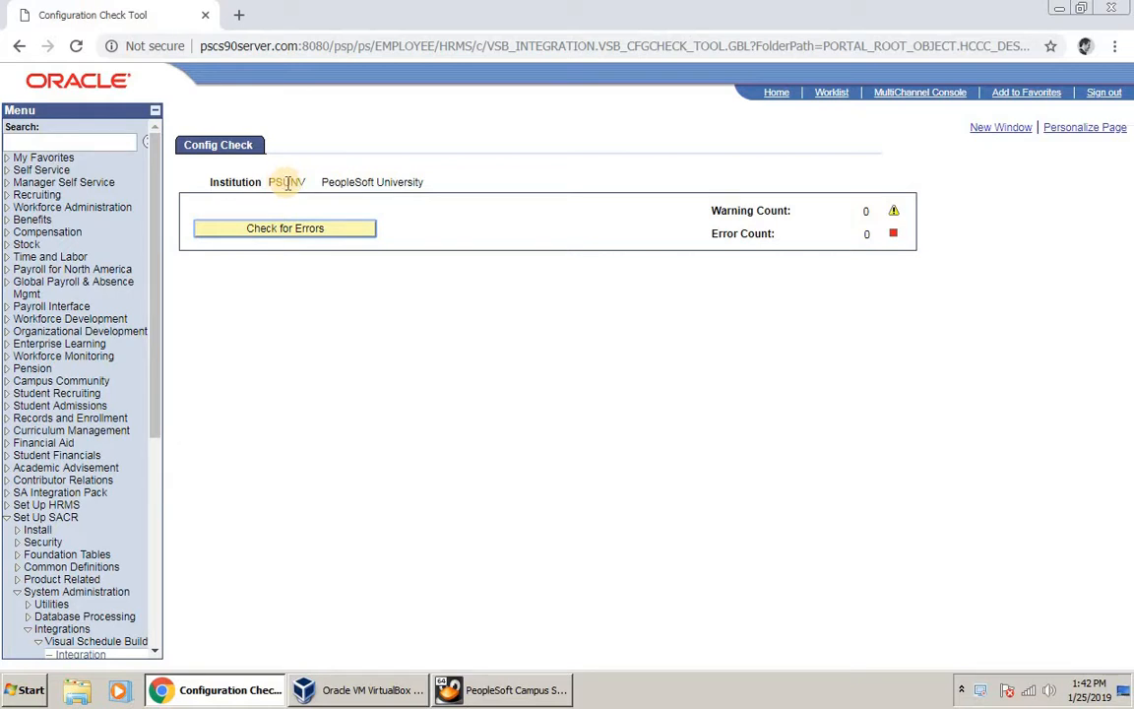
left_click(310, 230)
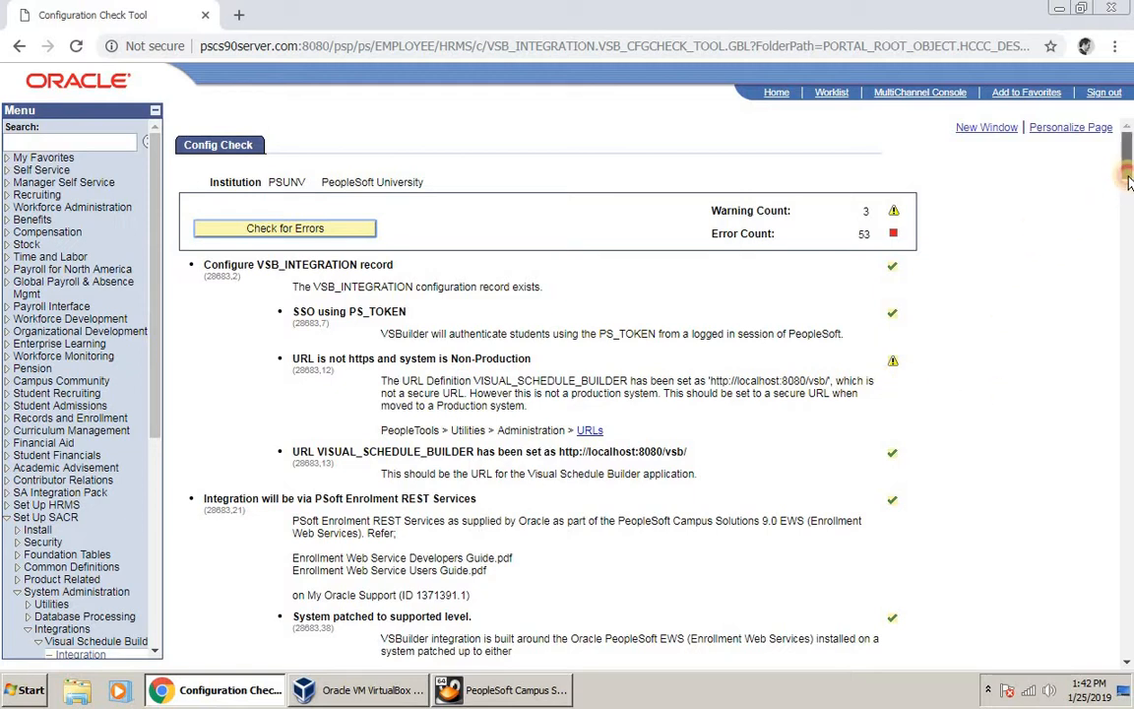
scroll(1129, 183, "down", 1)
scroll(1129, 183, "down", 1)
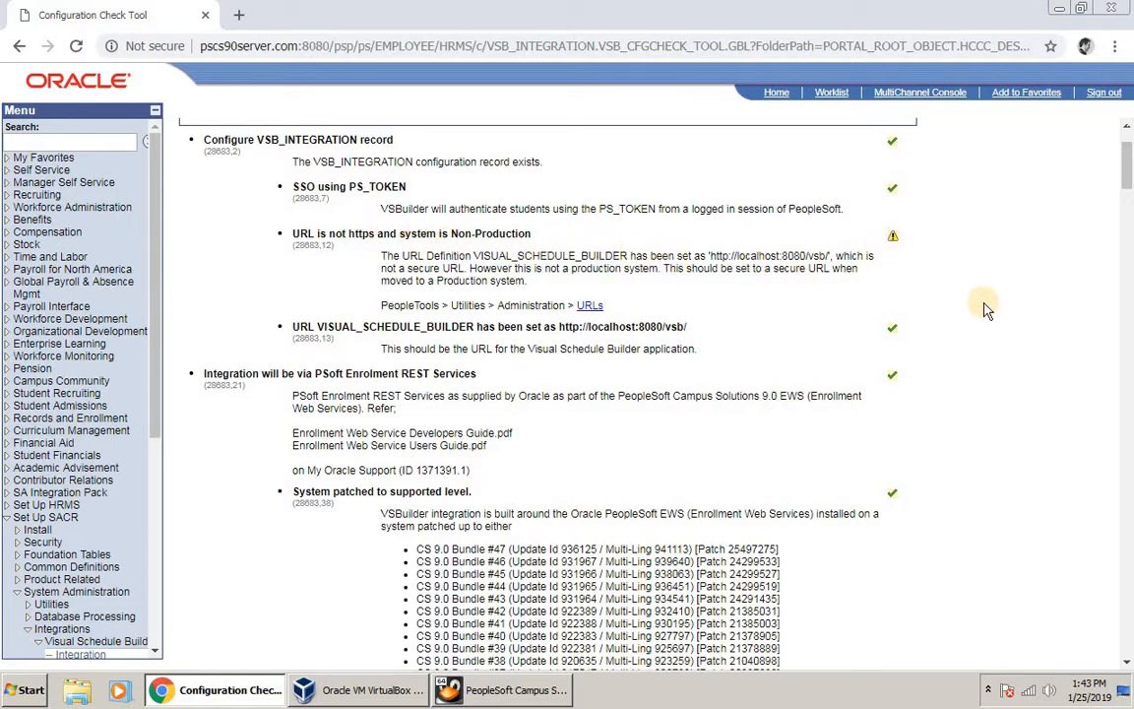
scroll(988, 309, "up", 1)
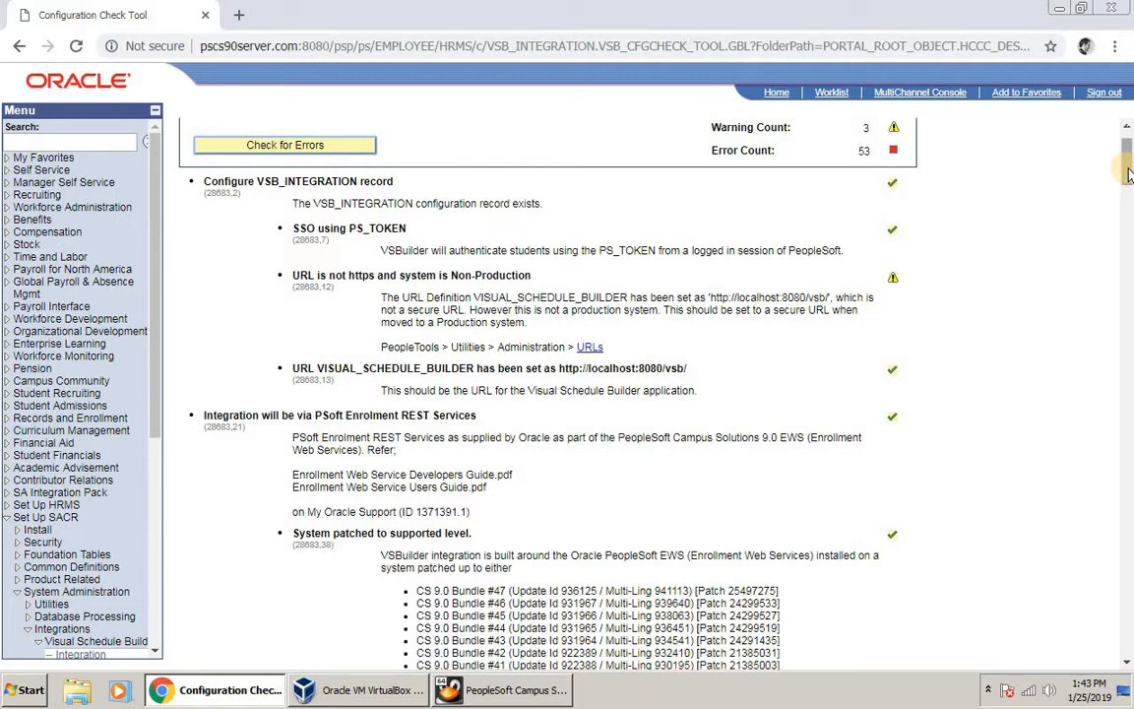
left_click_drag(1129, 174, 1129, 221)
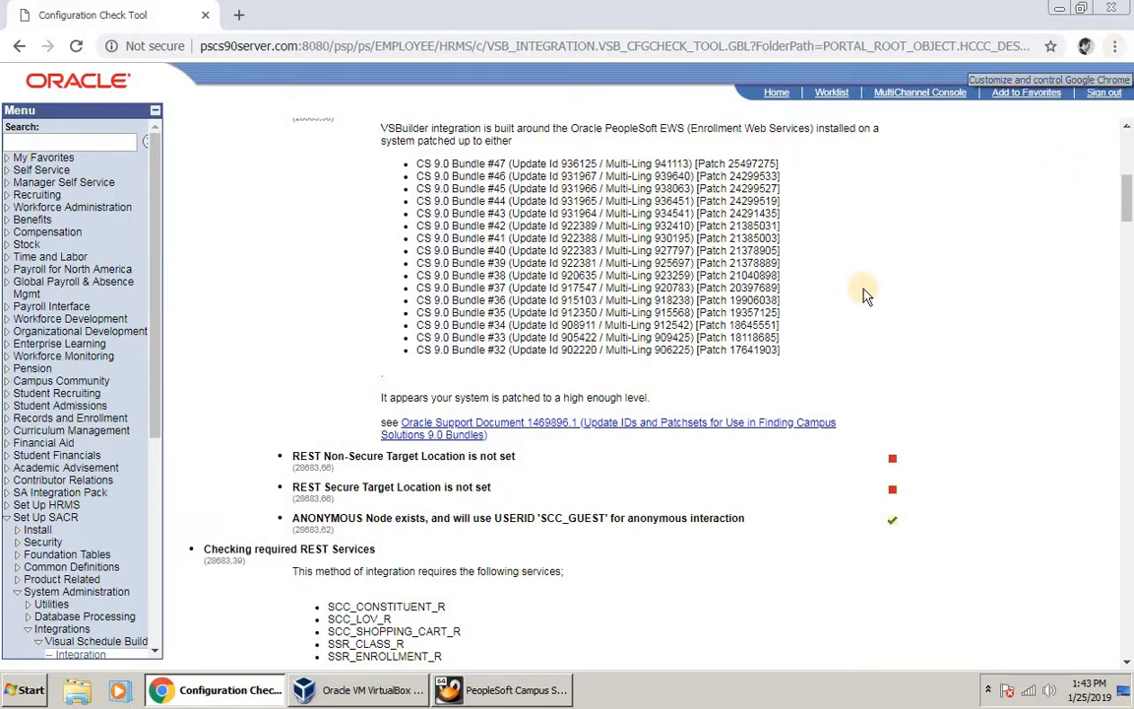
Step: Open a Chrome incognito window, load pscs90server.com:8080 and follow the PeopleSoft logon link
left_click(1119, 47)
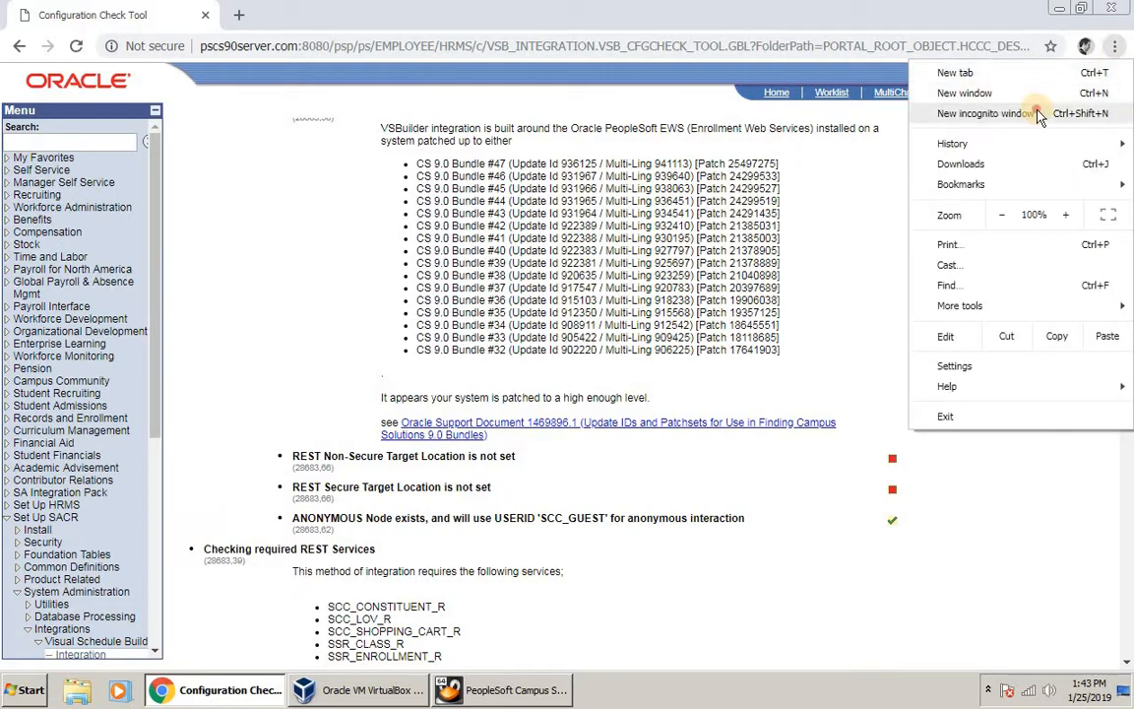
left_click(940, 114)
left_click_drag(469, 208, 492, 331)
type("ps")
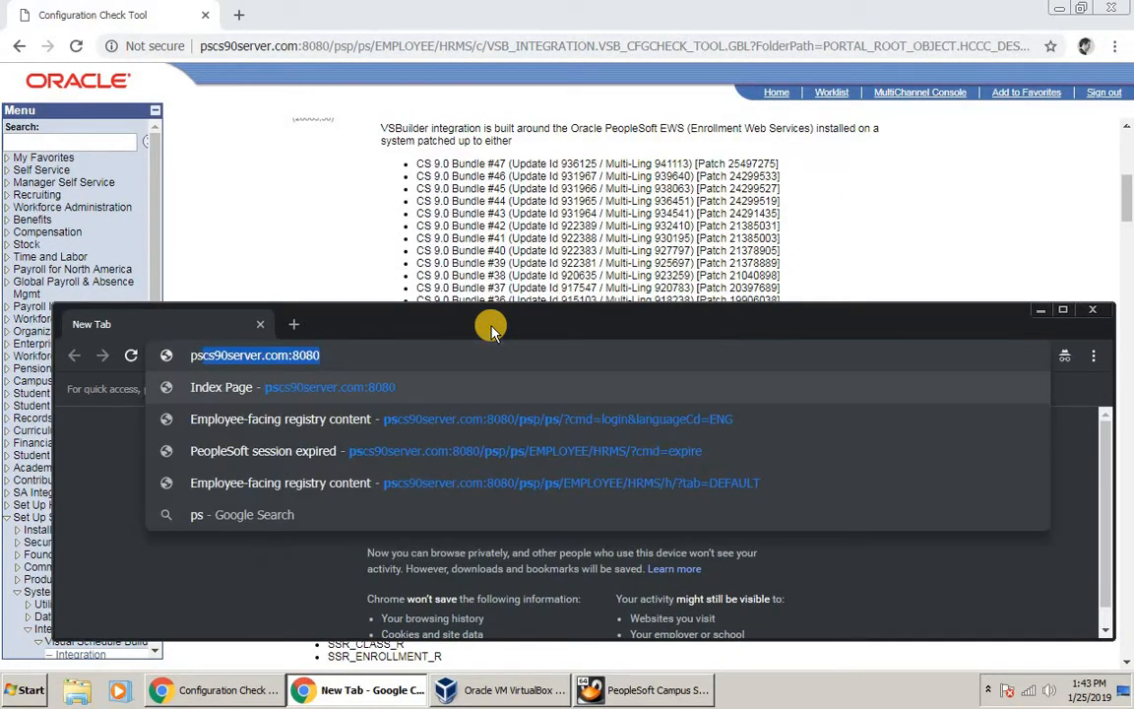
key("Return")
left_click(609, 441)
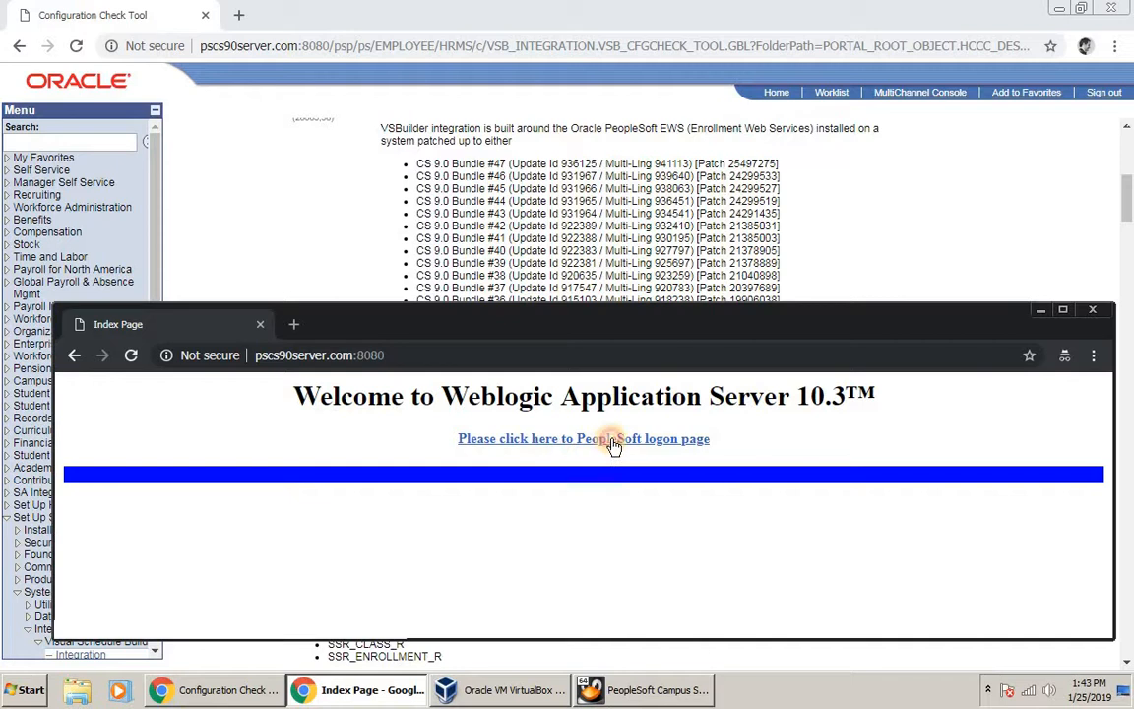
Step: Sign in with the user ID and password in the incognito window
left_click_drag(606, 306, 597, 246)
left_click(492, 461)
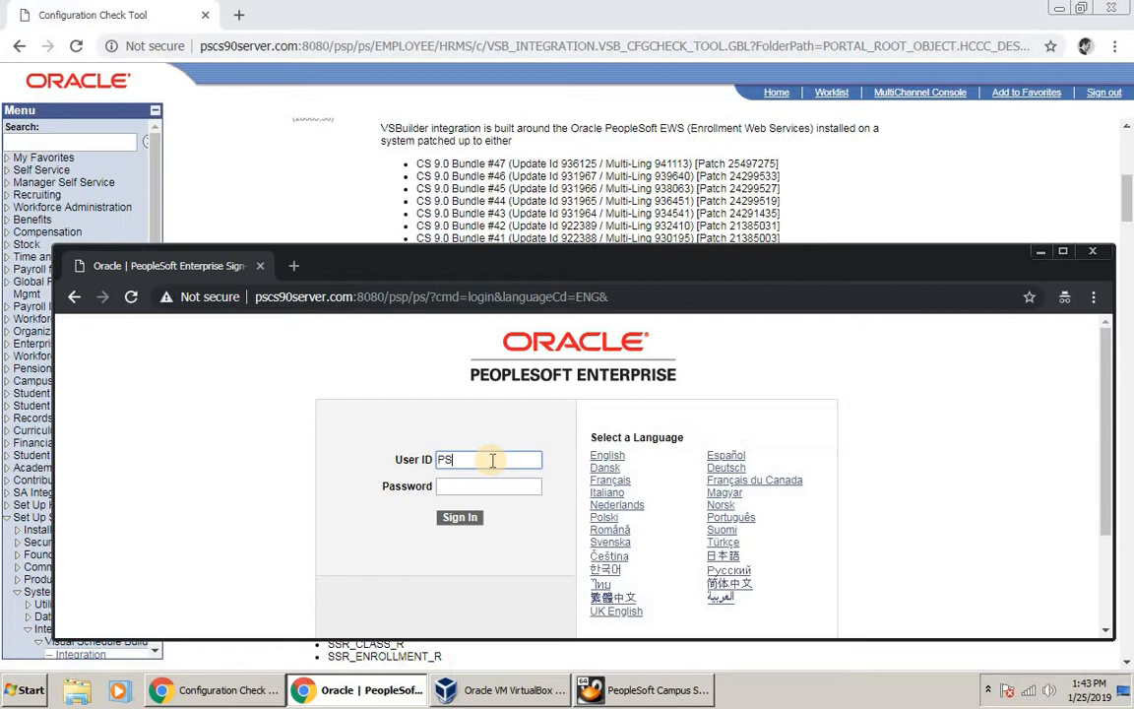
key("Tab")
key("Return")
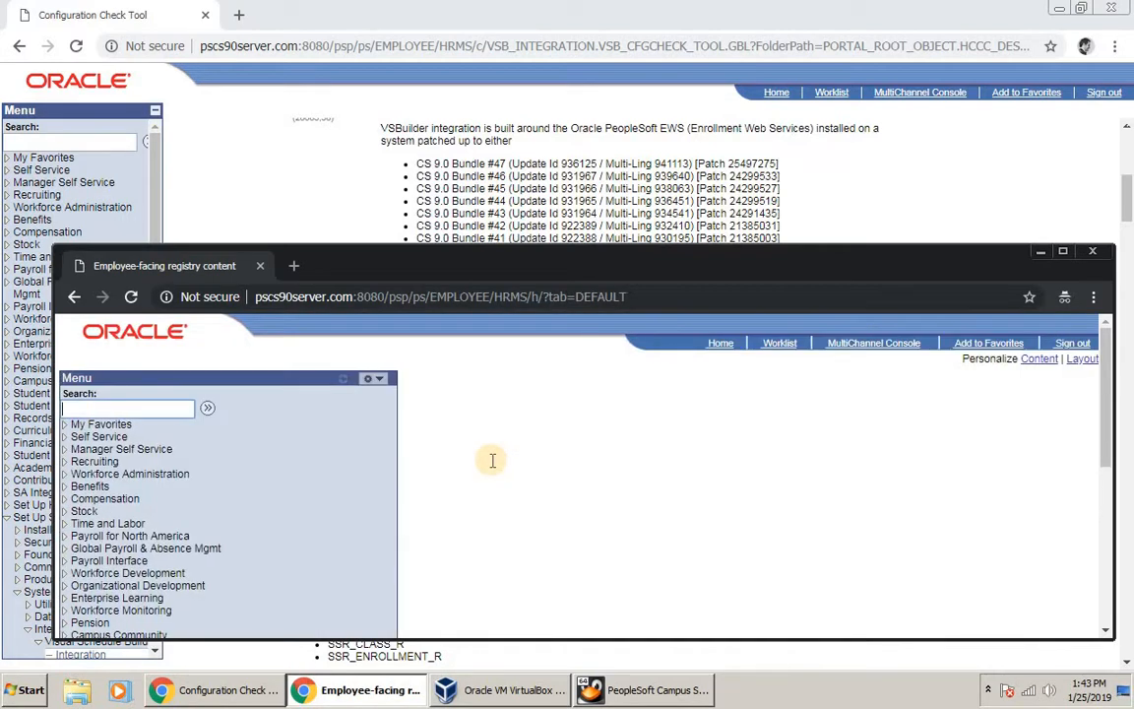
scroll(456, 505, "down", 2)
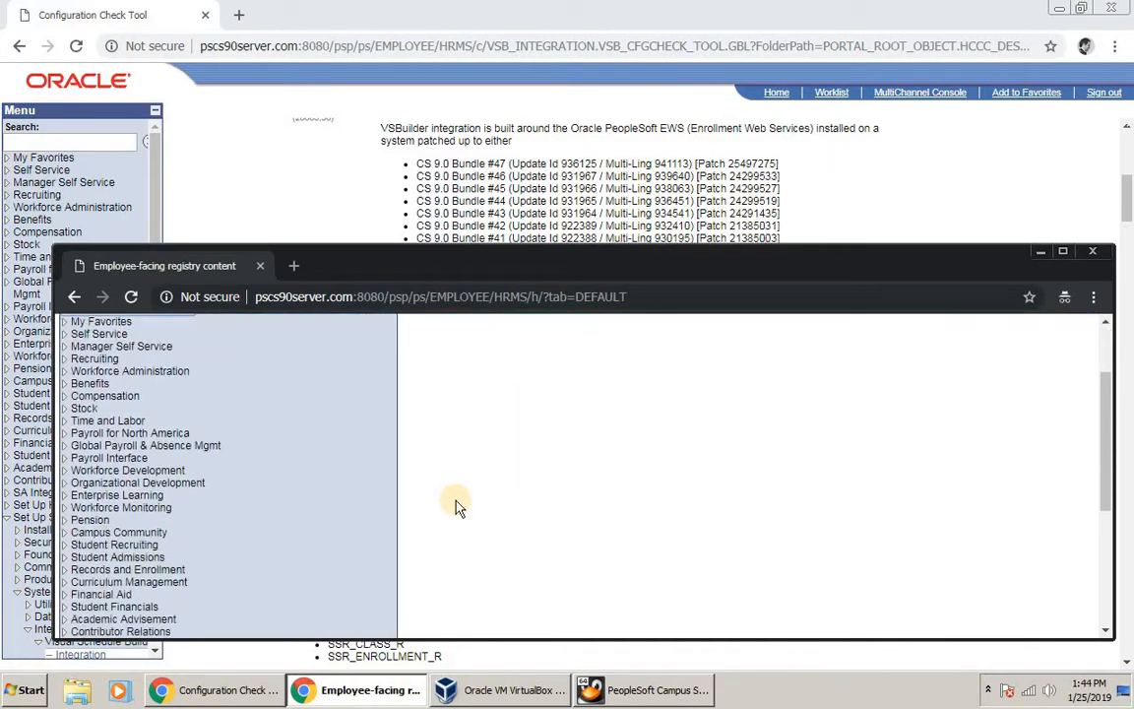
Step: In the incognito window, open PeopleTools > Integration Broker > Configuration > Service Configuration
left_click_drag(492, 258, 489, 288)
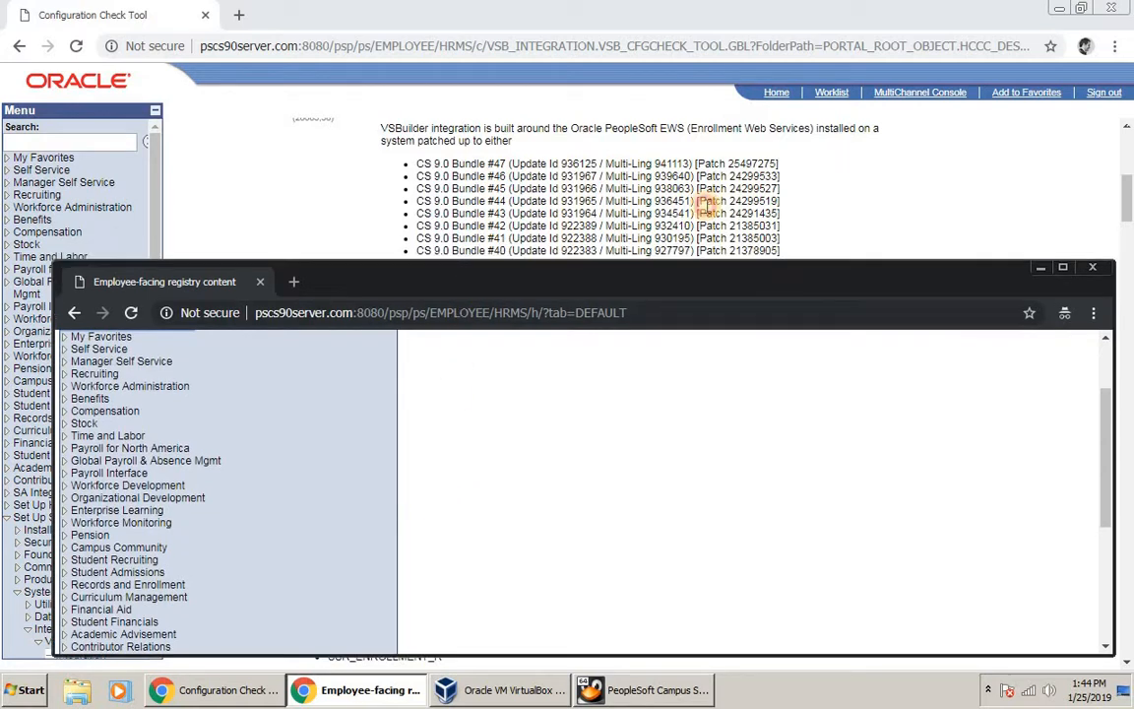
scroll(707, 206, "down", 3)
scroll(705, 205, "down", 3)
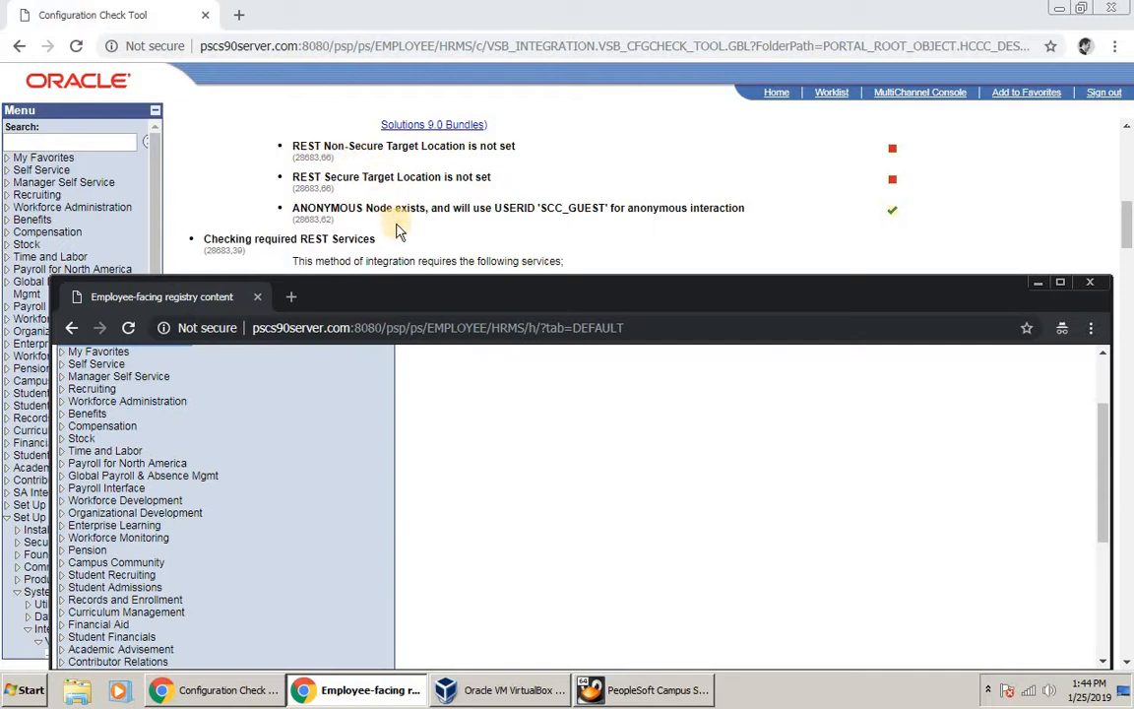
scroll(227, 525, "down", 5)
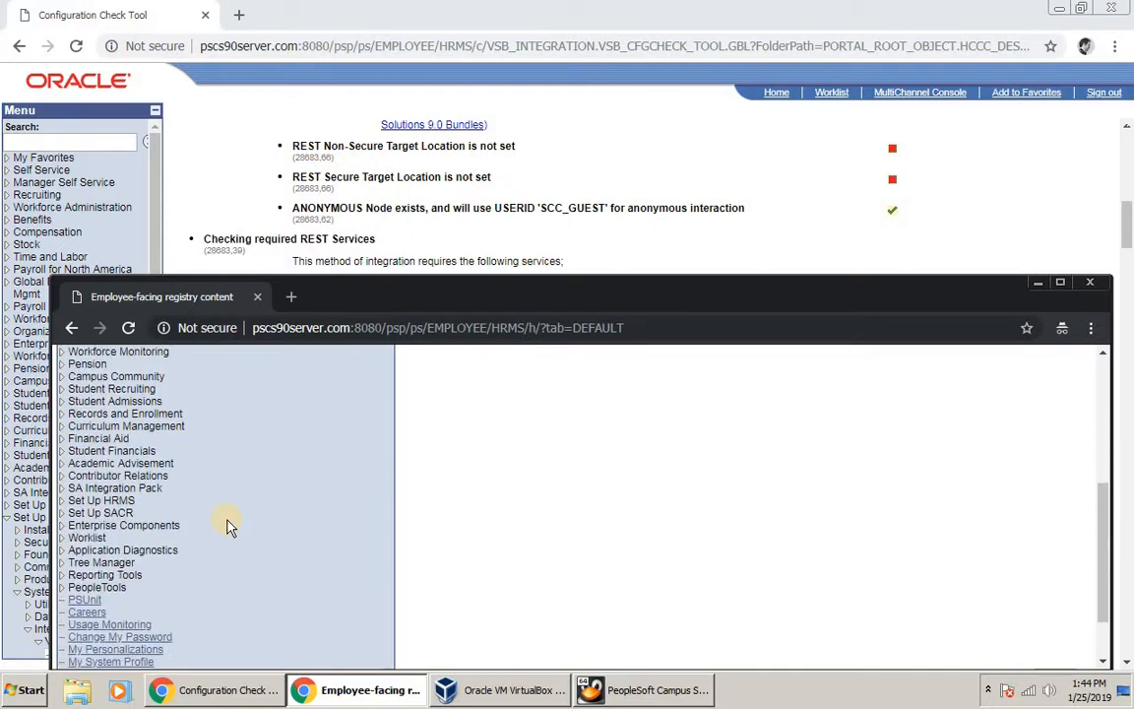
left_click(67, 515)
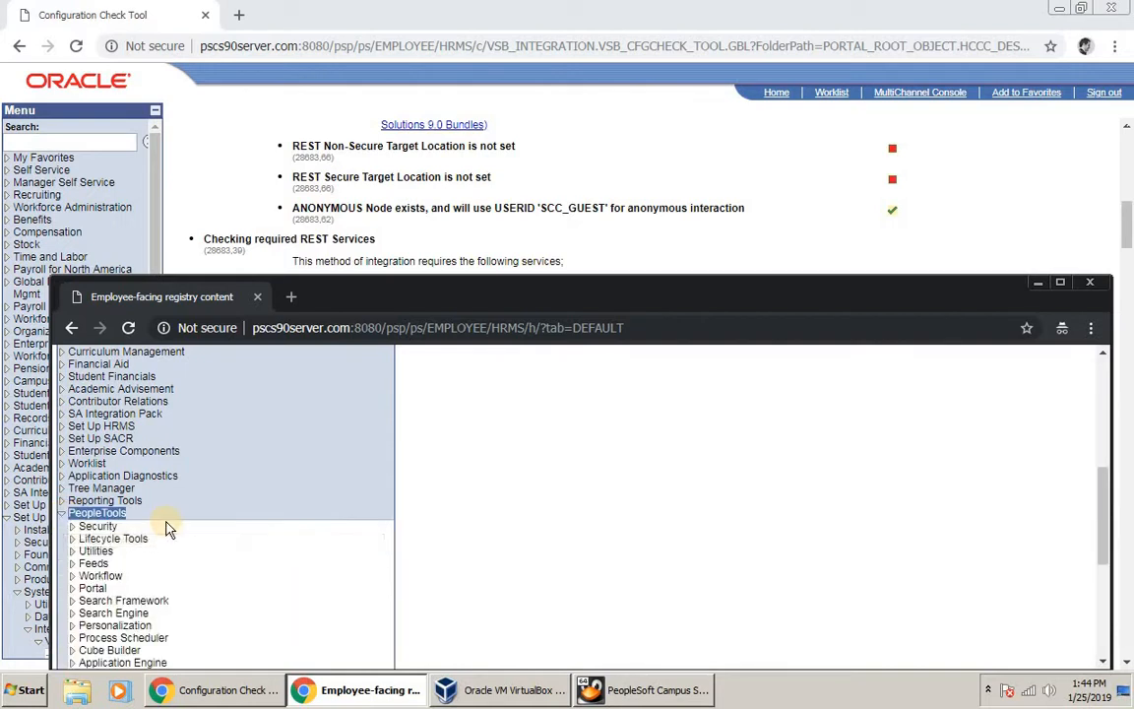
scroll(98, 561, "down", 2)
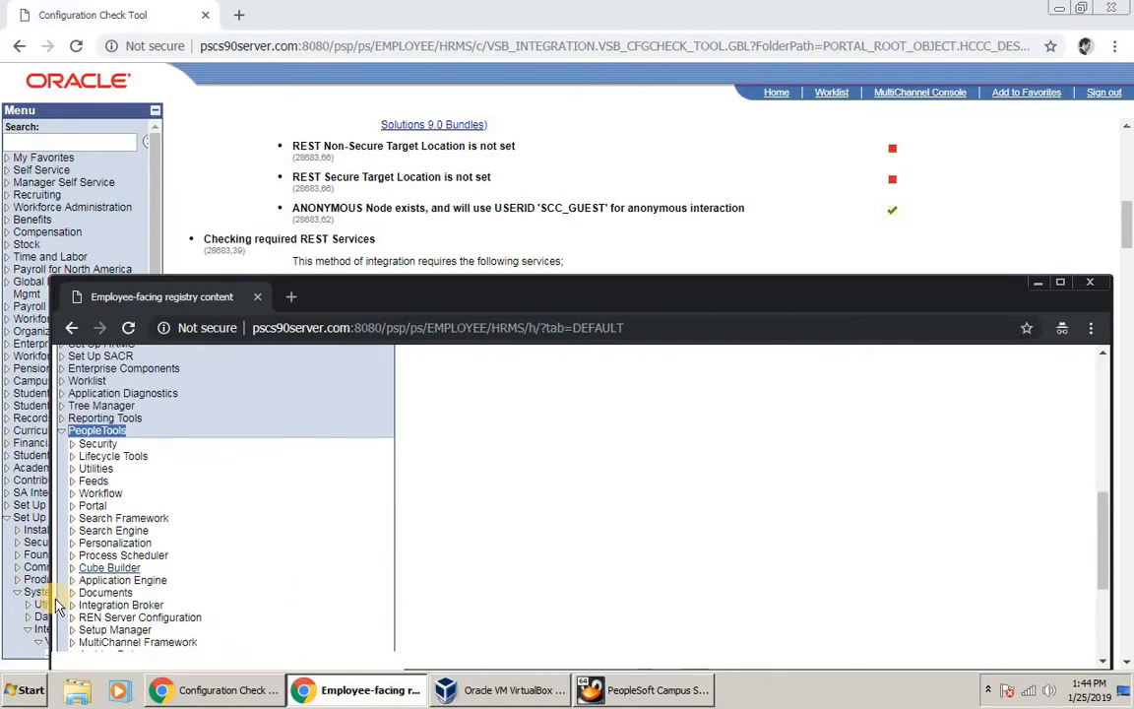
left_click(73, 587)
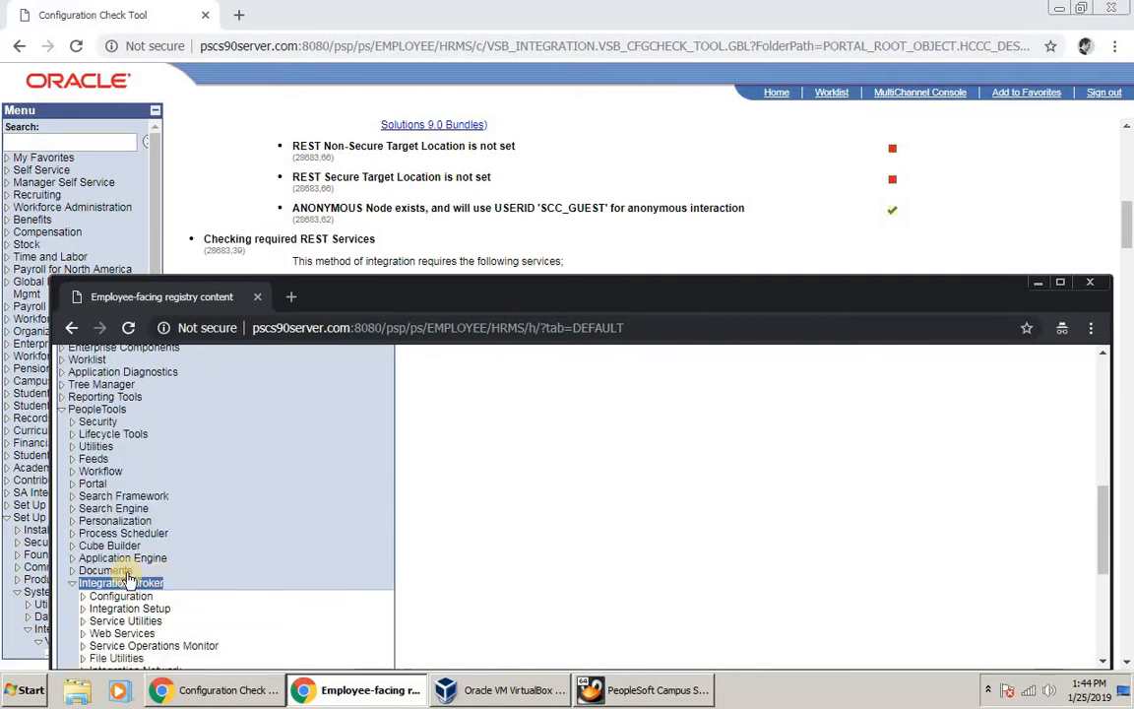
left_click(82, 576)
scroll(177, 566, "down", 1)
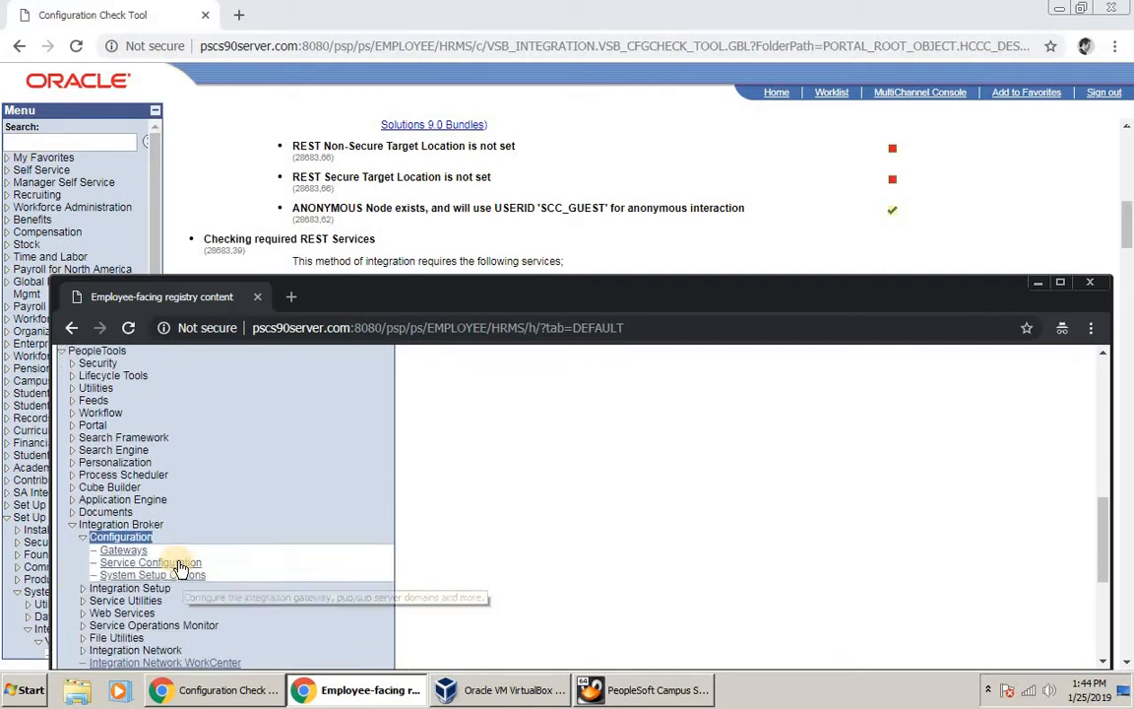
left_click(177, 560)
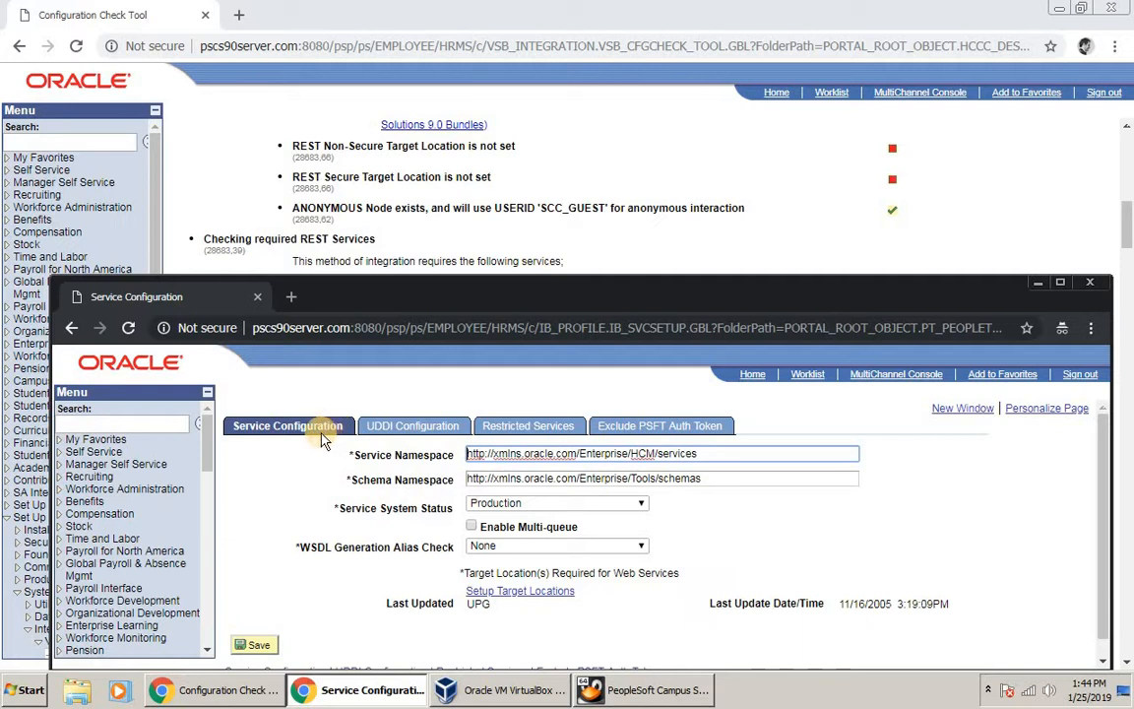
left_click(520, 592)
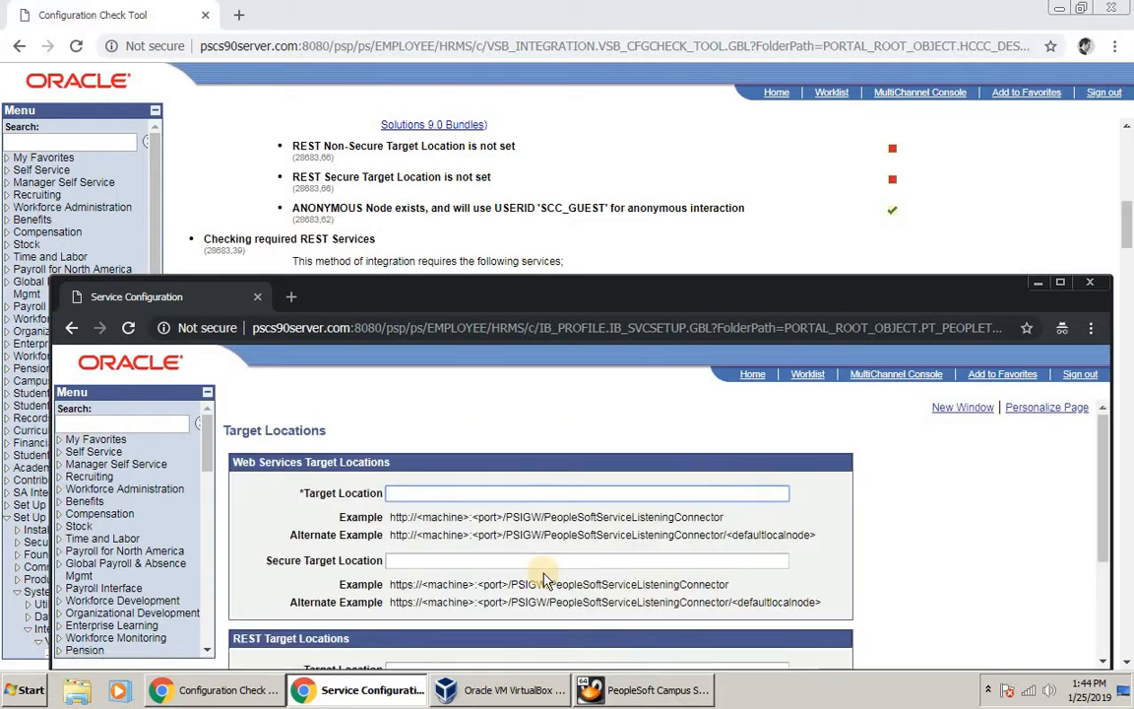
scroll(545, 576, "down", 2)
scroll(538, 569, "up", 1)
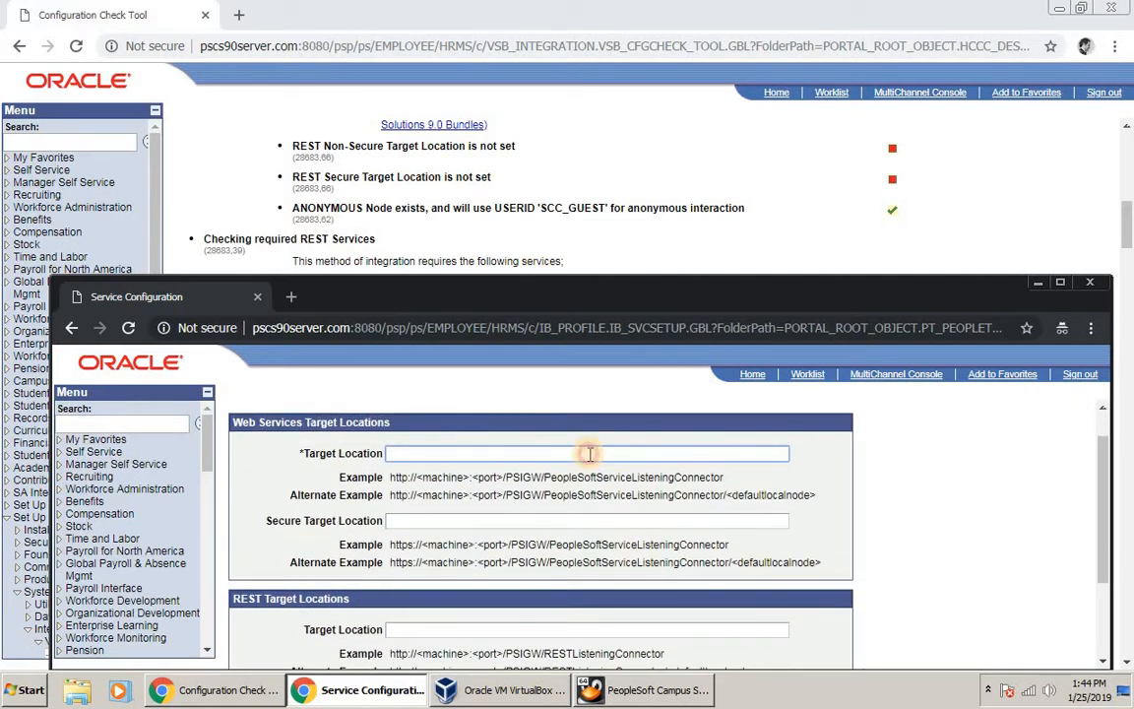
type("http://pscs90")
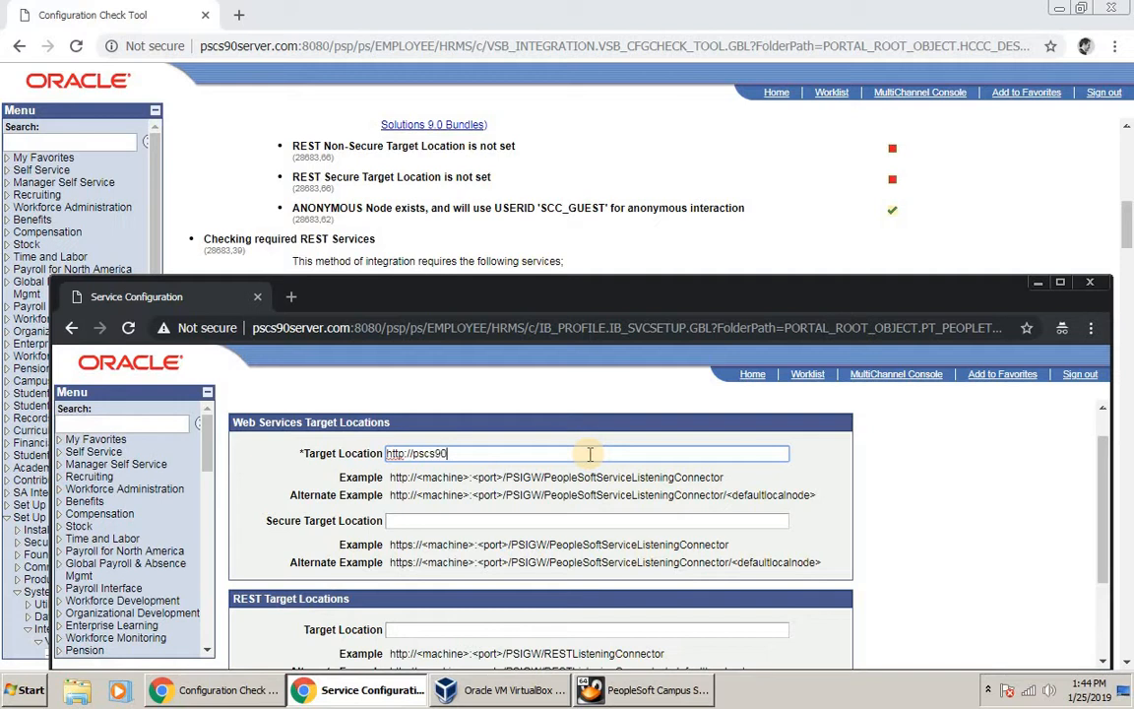
type("server.com:8080")
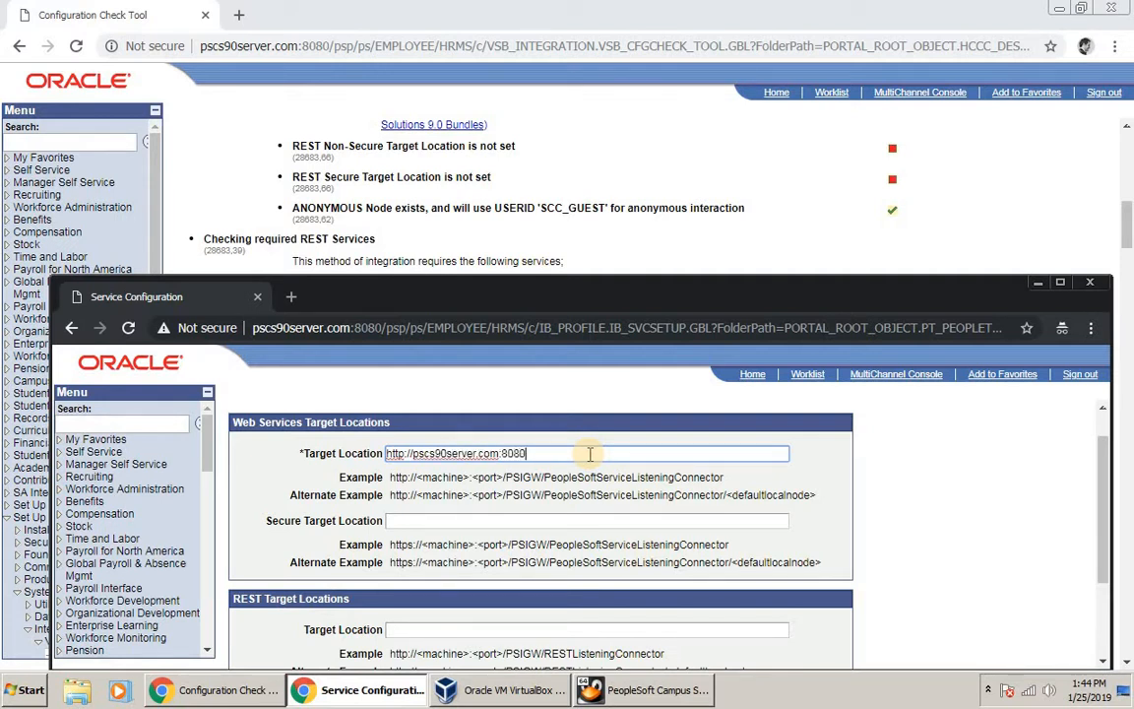
type("/")
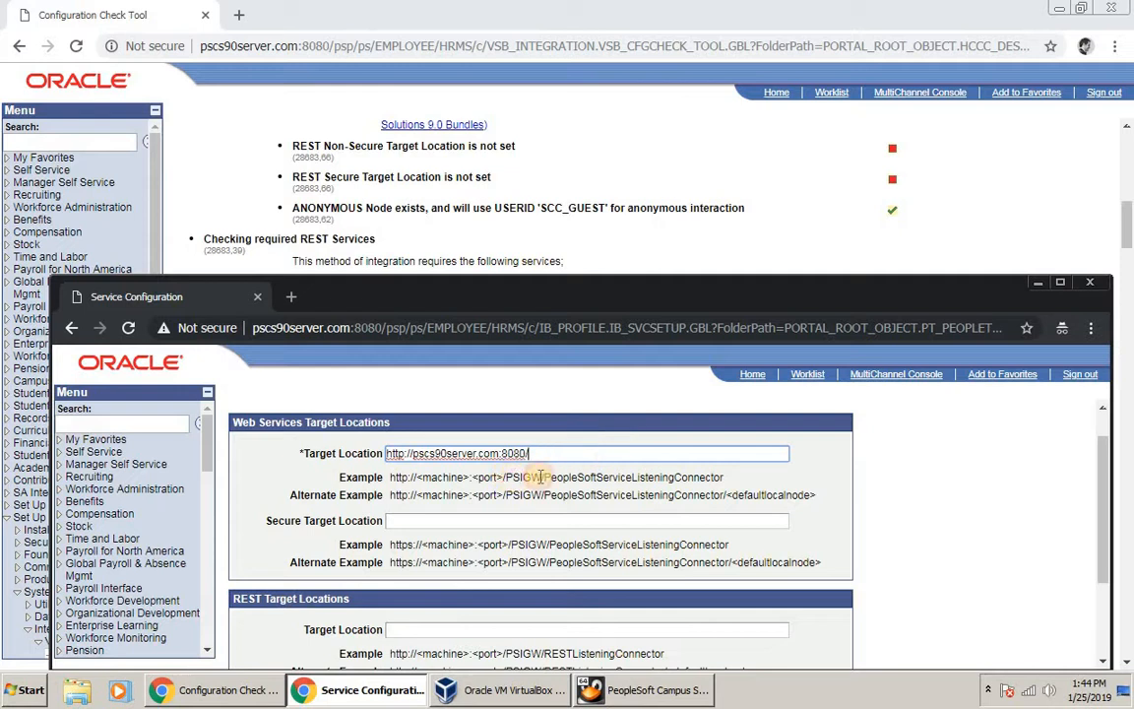
left_click_drag(504, 477, 723, 481)
right_click(722, 481)
left_click(746, 494)
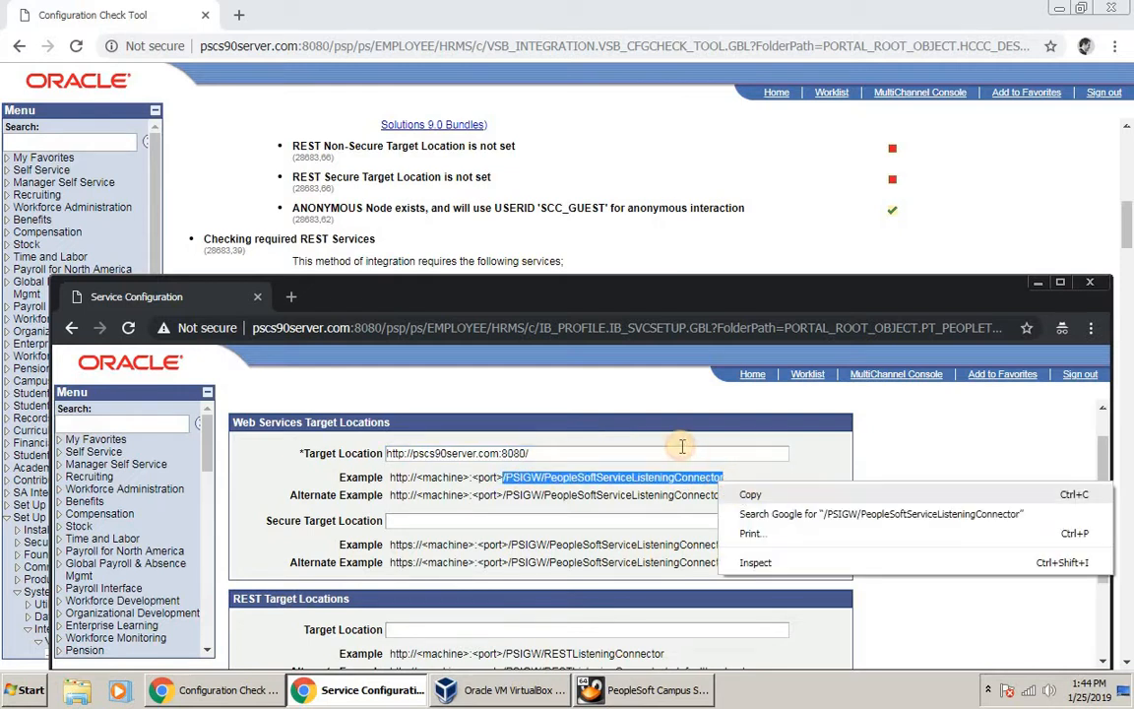
left_click(682, 453)
key("BackSpace")
key("ctrl+v")
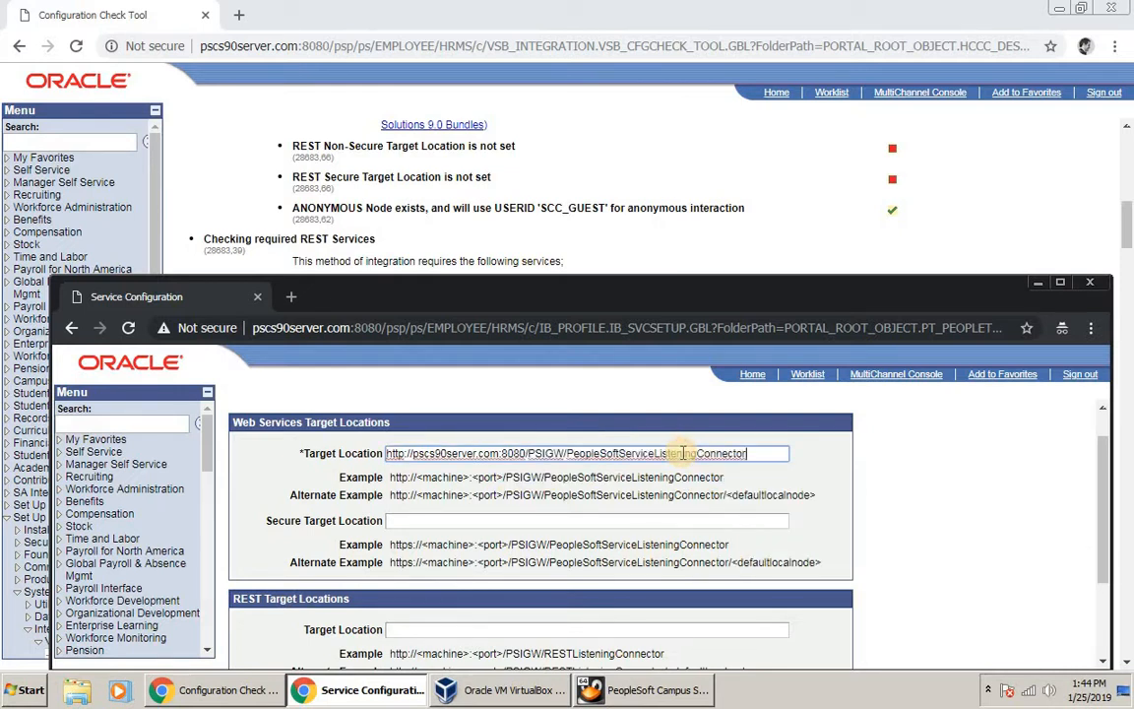
Step: Copy that URL into Secure Target Location, changing http to https
key("ctrl+a")
key("ctrl+c")
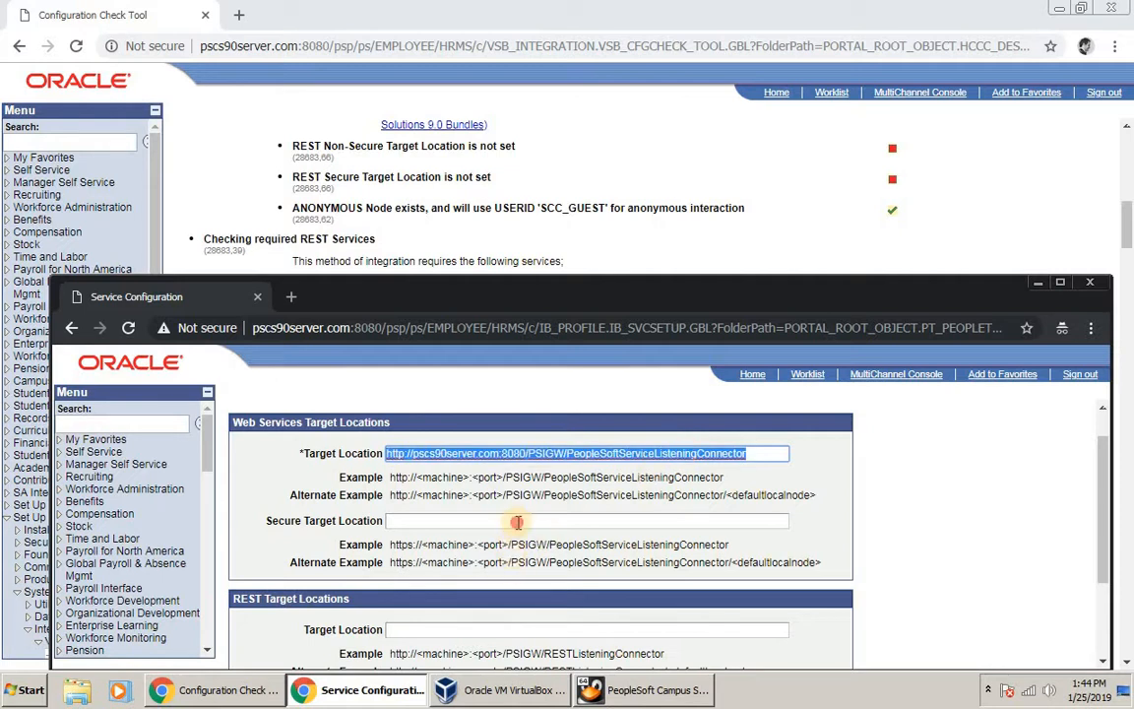
left_click(512, 521)
key("ctrl+v")
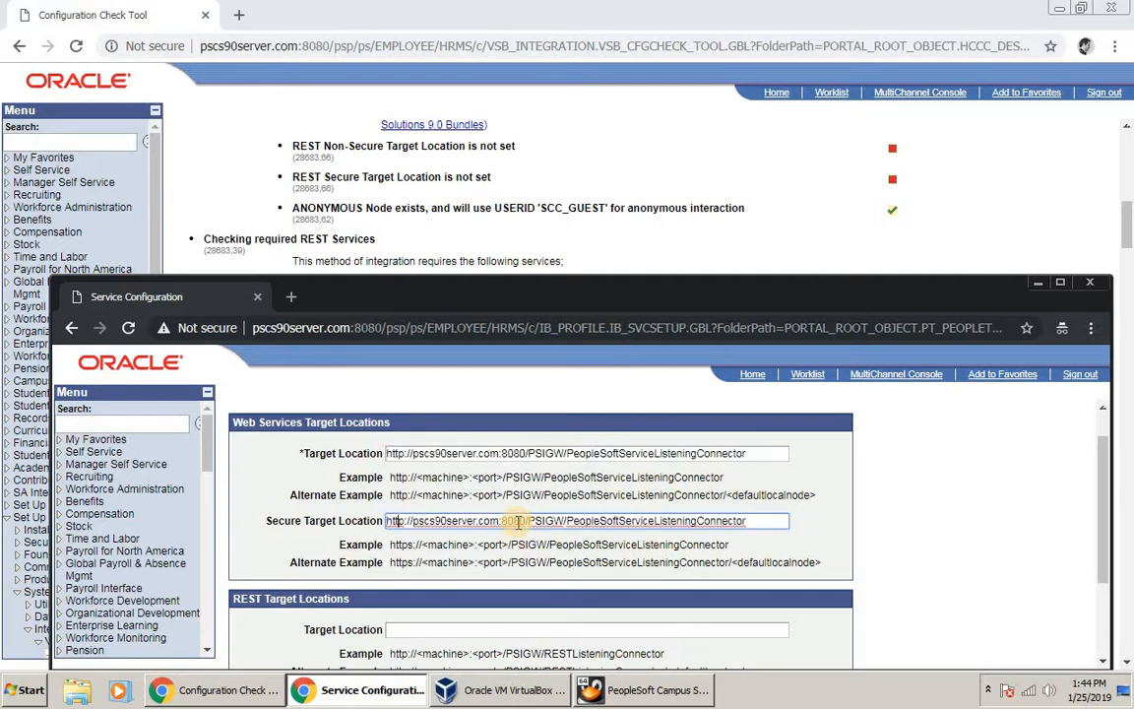
type("s")
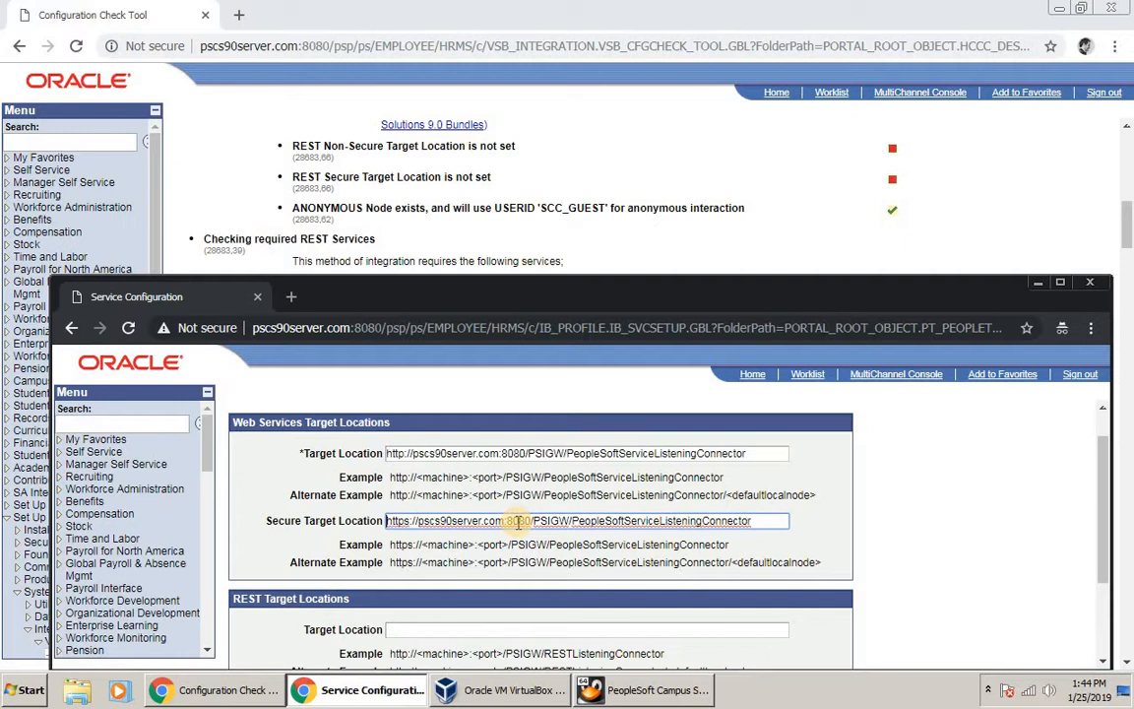
key("ctrl+a")
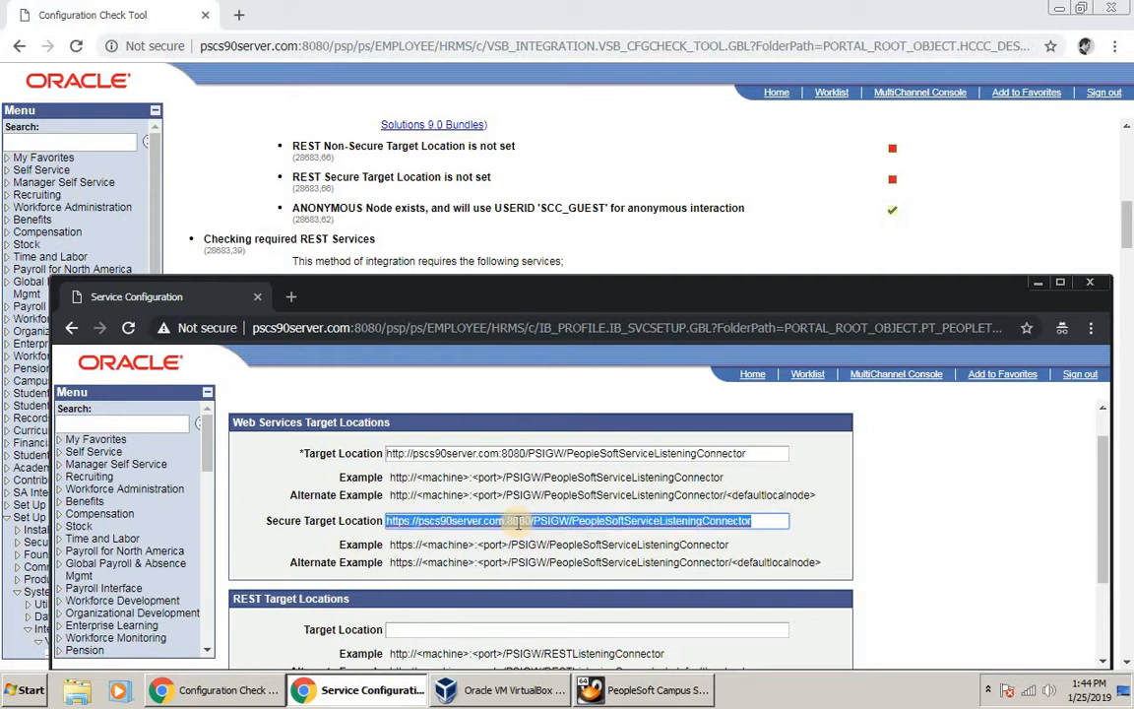
scroll(557, 500, "down", 1)
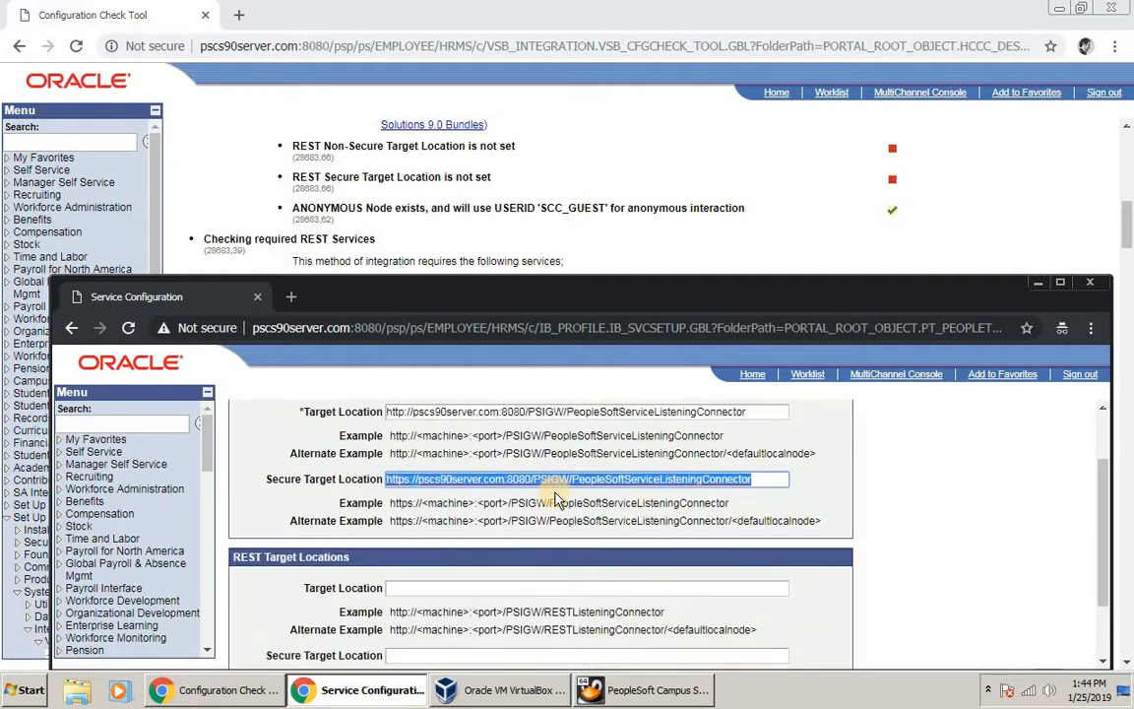
scroll(556, 500, "down", 1)
scroll(556, 494, "up", 3)
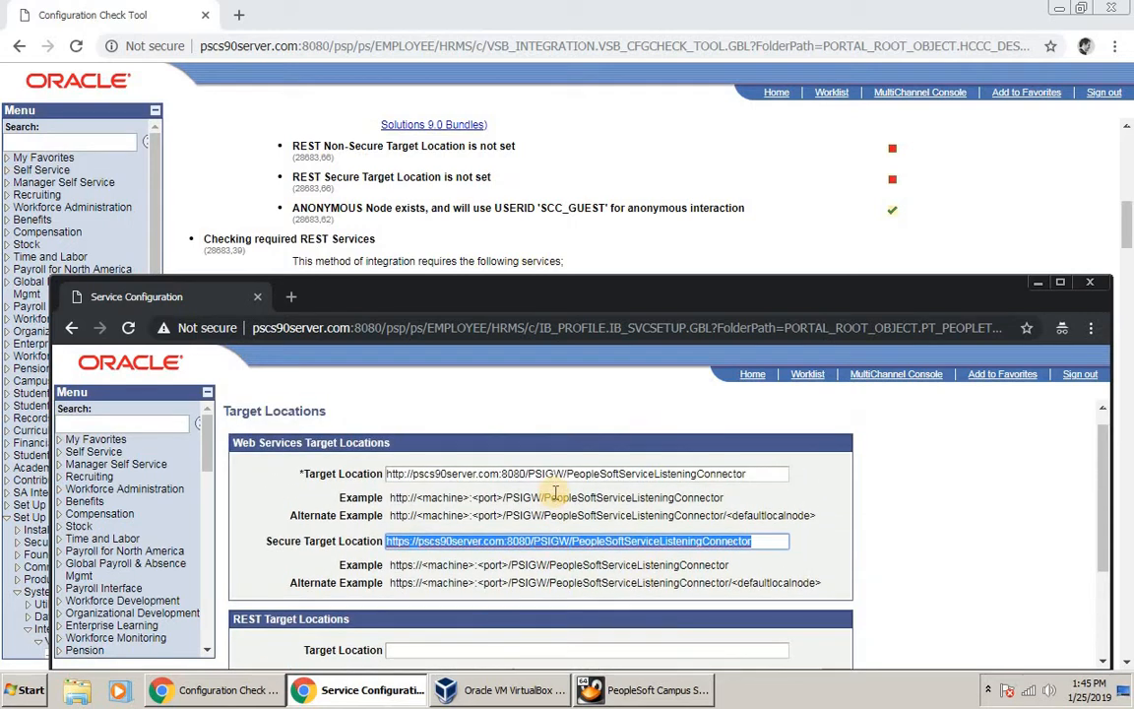
scroll(556, 493, "down", 3)
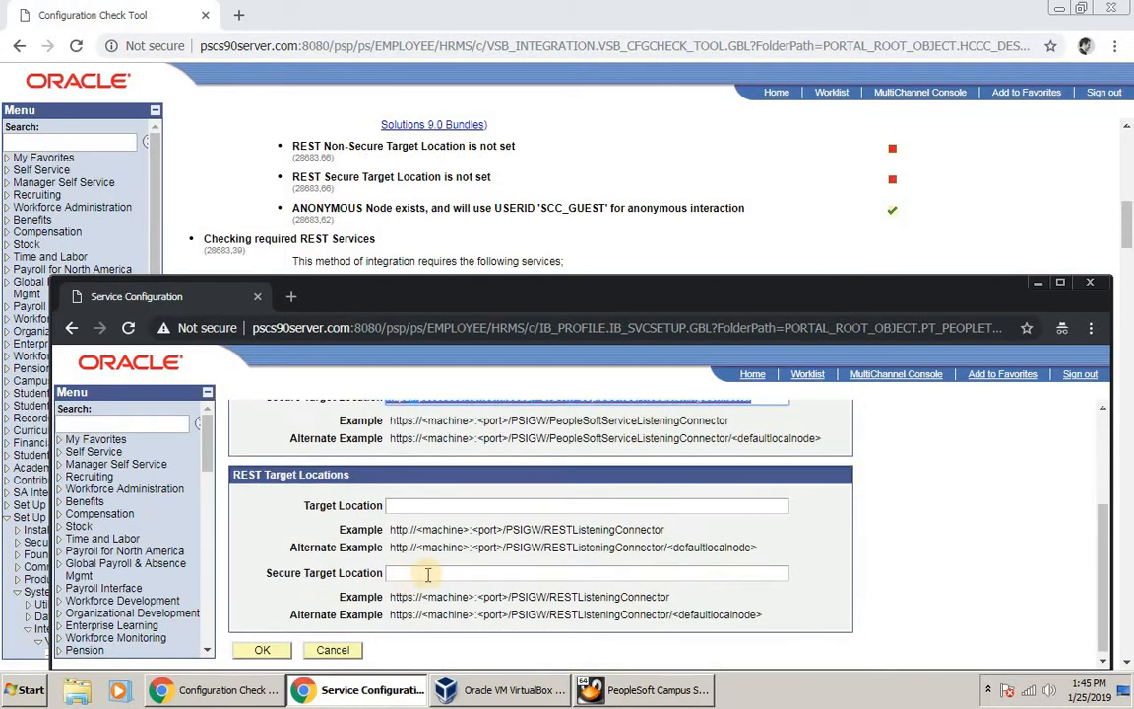
left_click(436, 573)
key("ctrl+v")
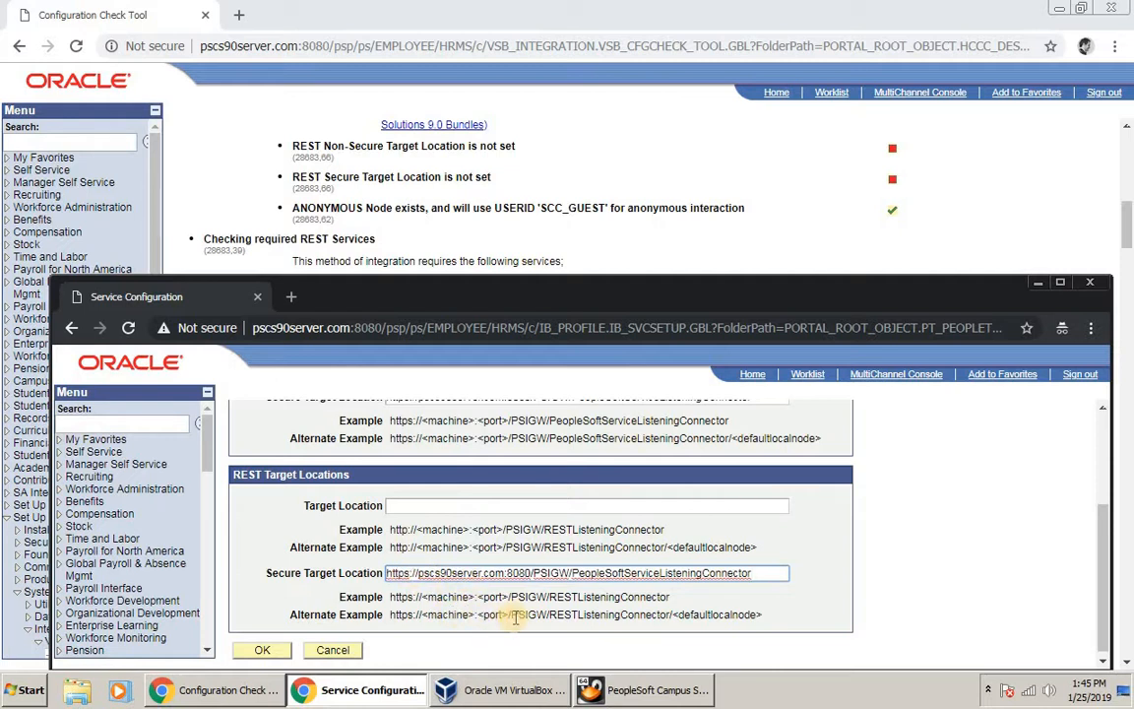
left_click_drag(507, 614, 788, 619)
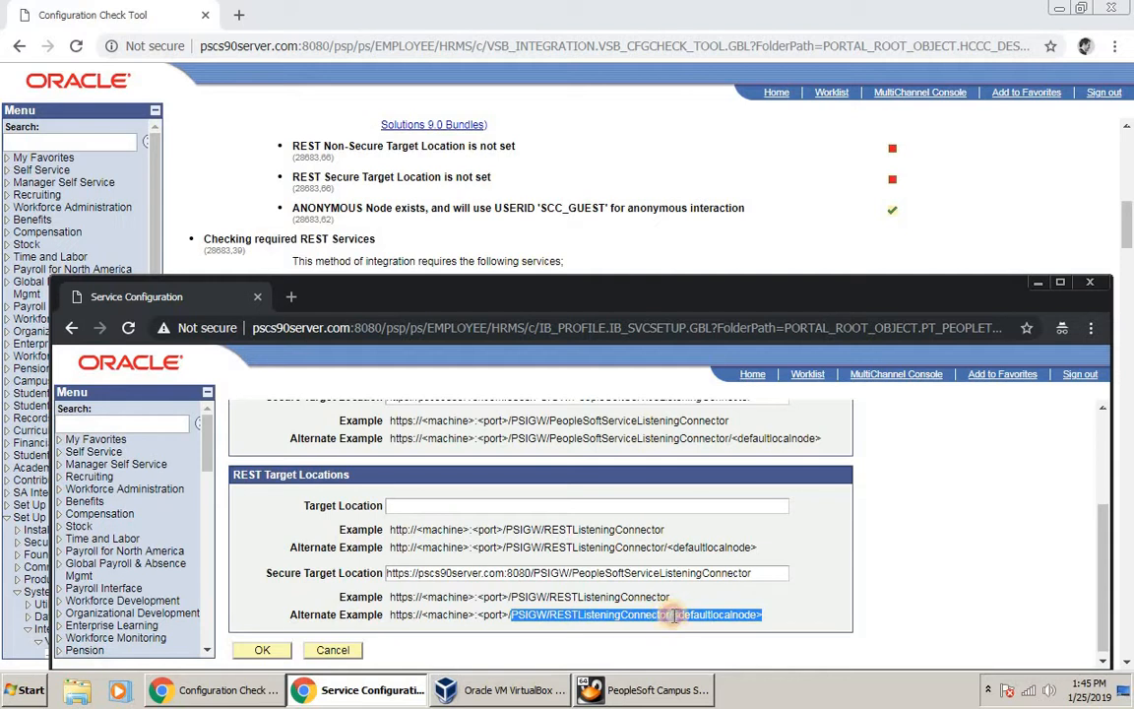
left_click_drag(669, 612, 511, 614)
right_click(528, 612)
left_click(549, 533)
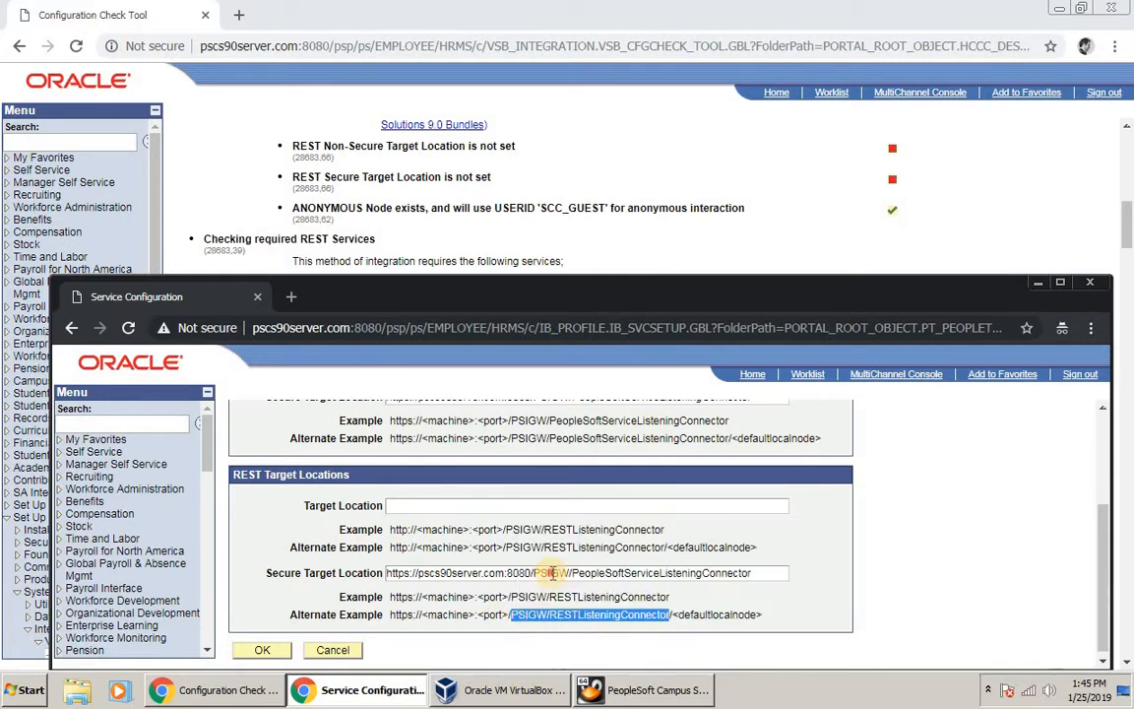
left_click(544, 574)
key("shift+End")
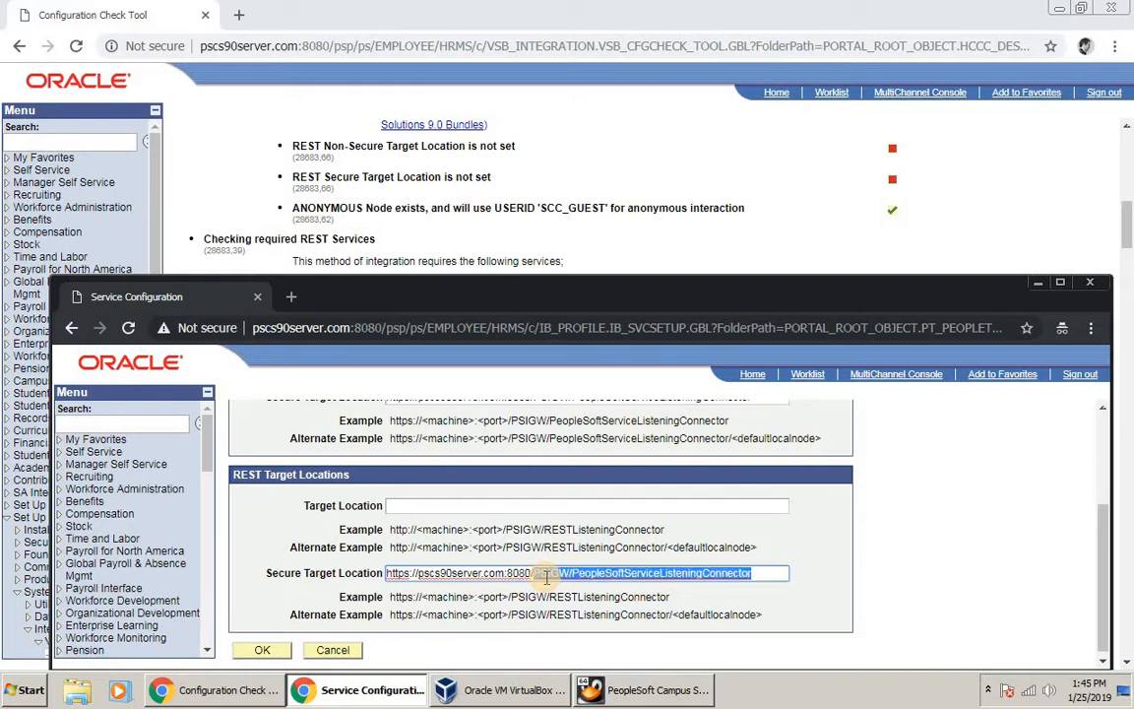
key("ctrl+v")
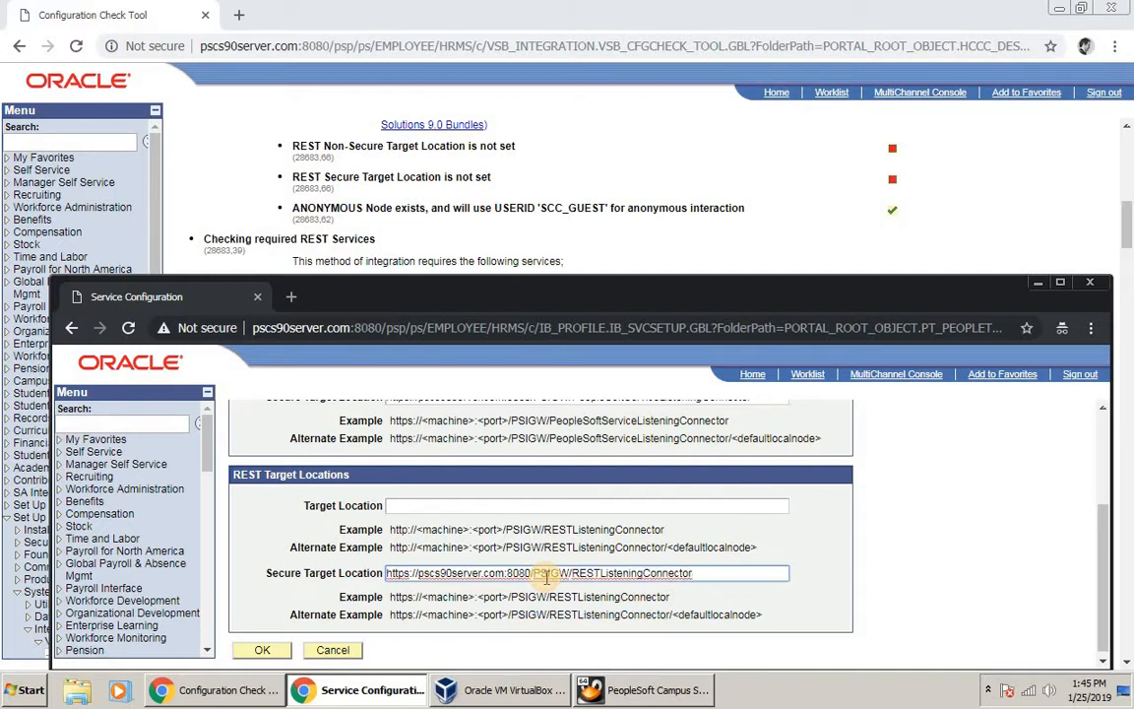
key("shift+Home")
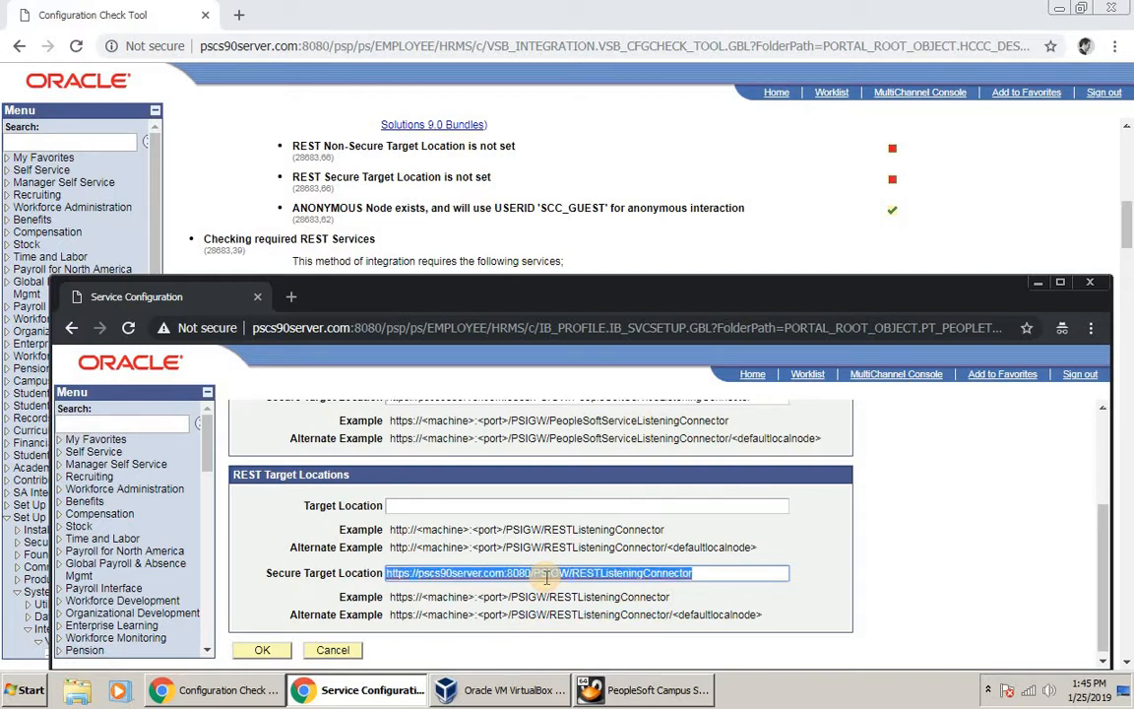
Step: Set REST Target Location to the http RESTListeningConnector URL and confirm the target locations with OK
left_click(588, 506)
key("ctrl+v")
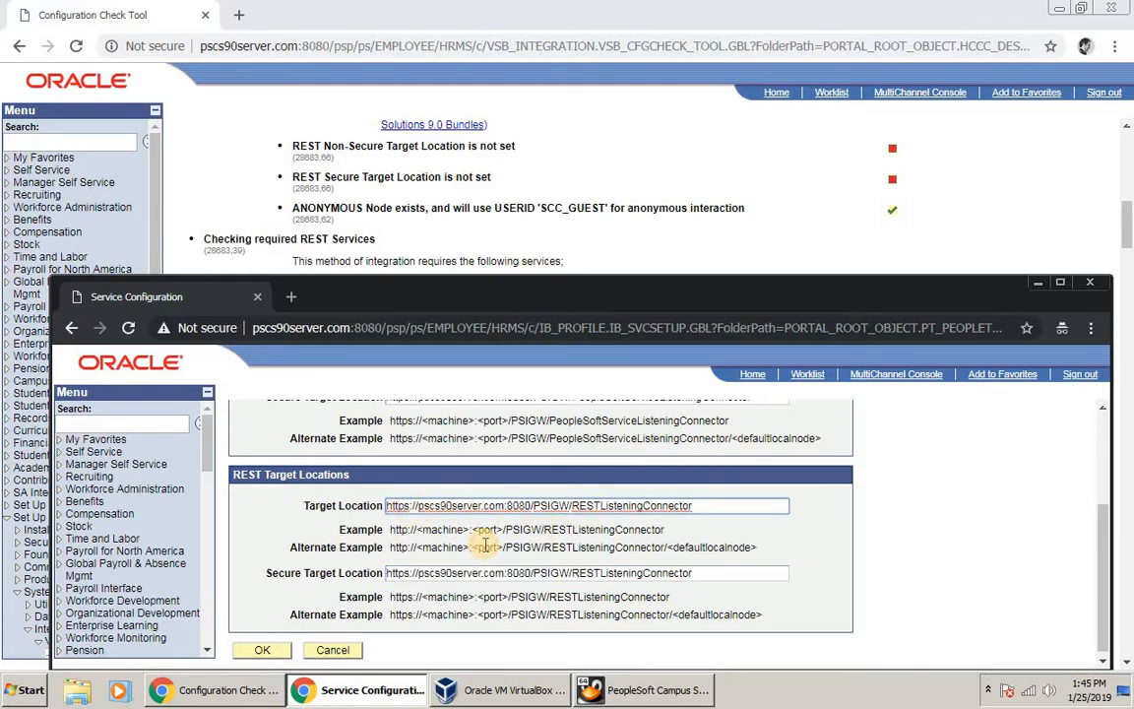
key("BackSpace")
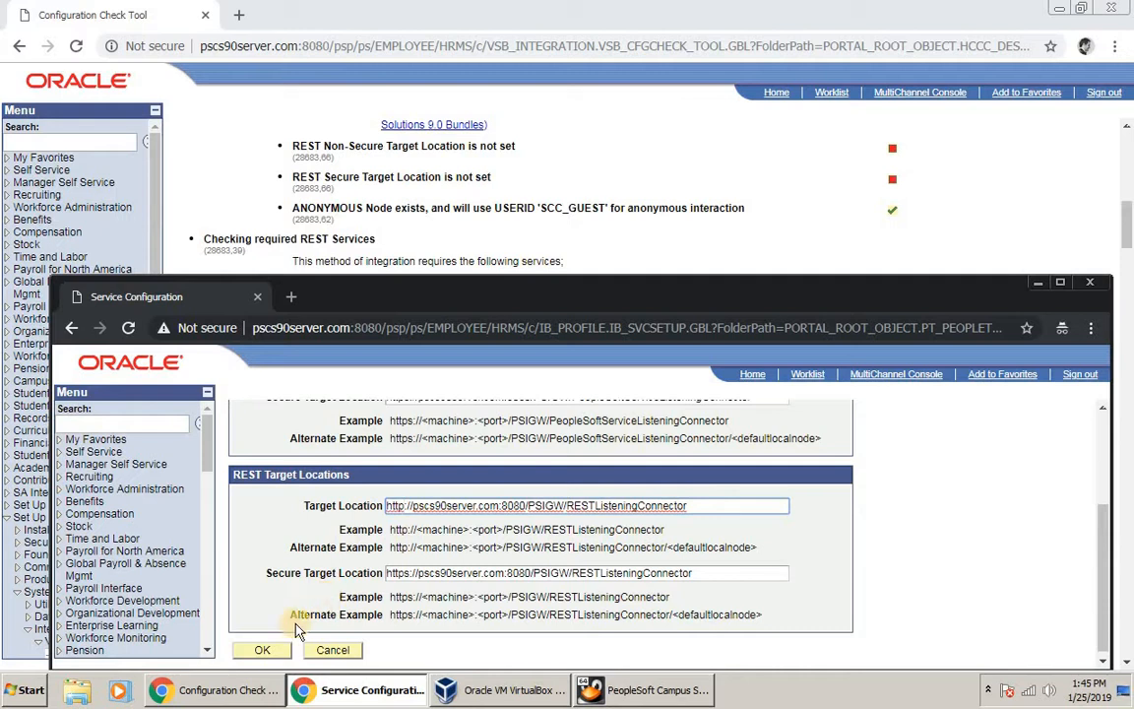
scroll(286, 630, "down", 1)
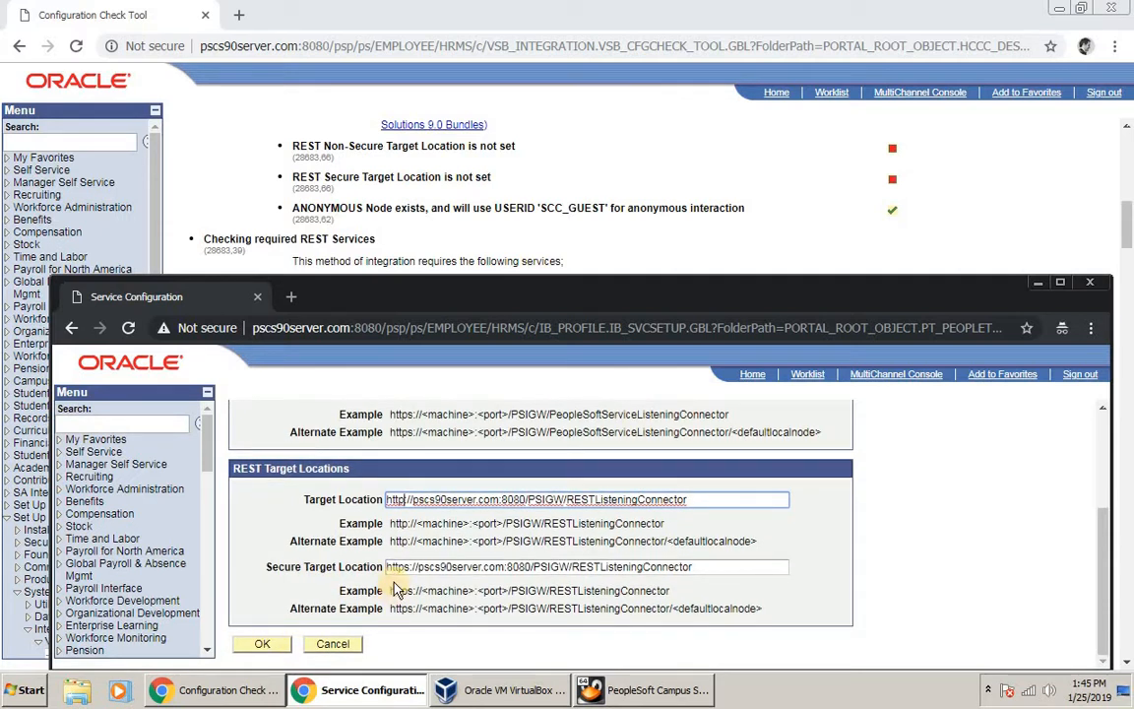
scroll(354, 524, "up", 3)
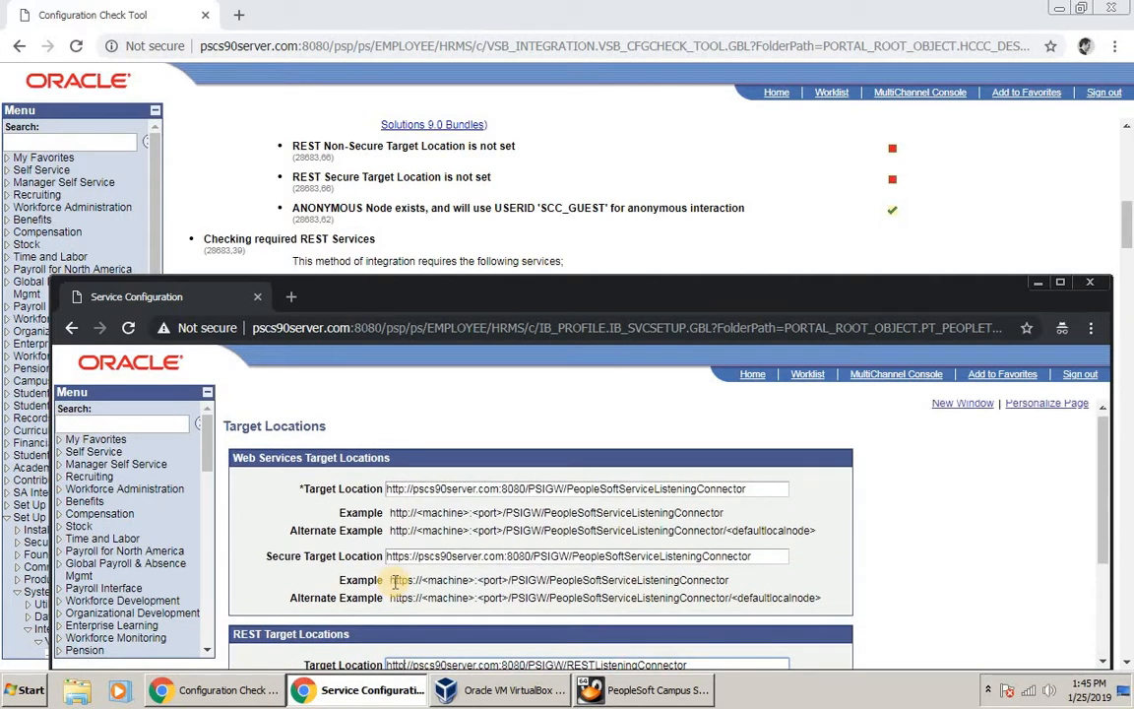
scroll(394, 581, "down", 5)
left_click(268, 644)
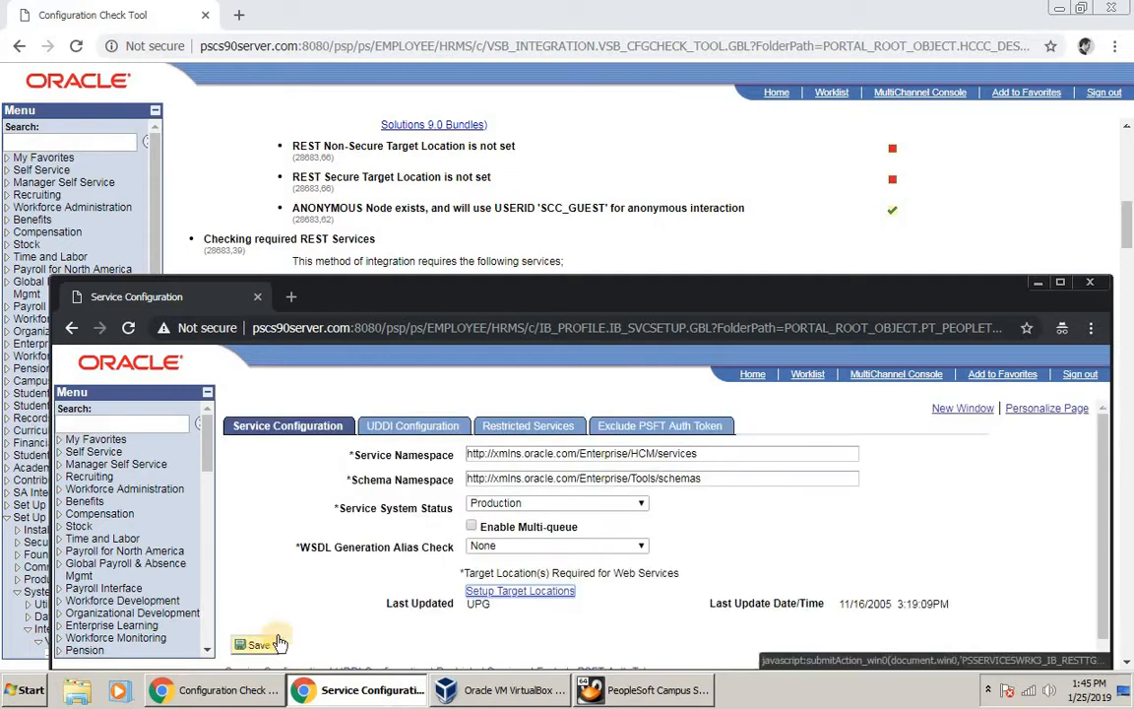
left_click(495, 591)
scroll(328, 607, "down", 5)
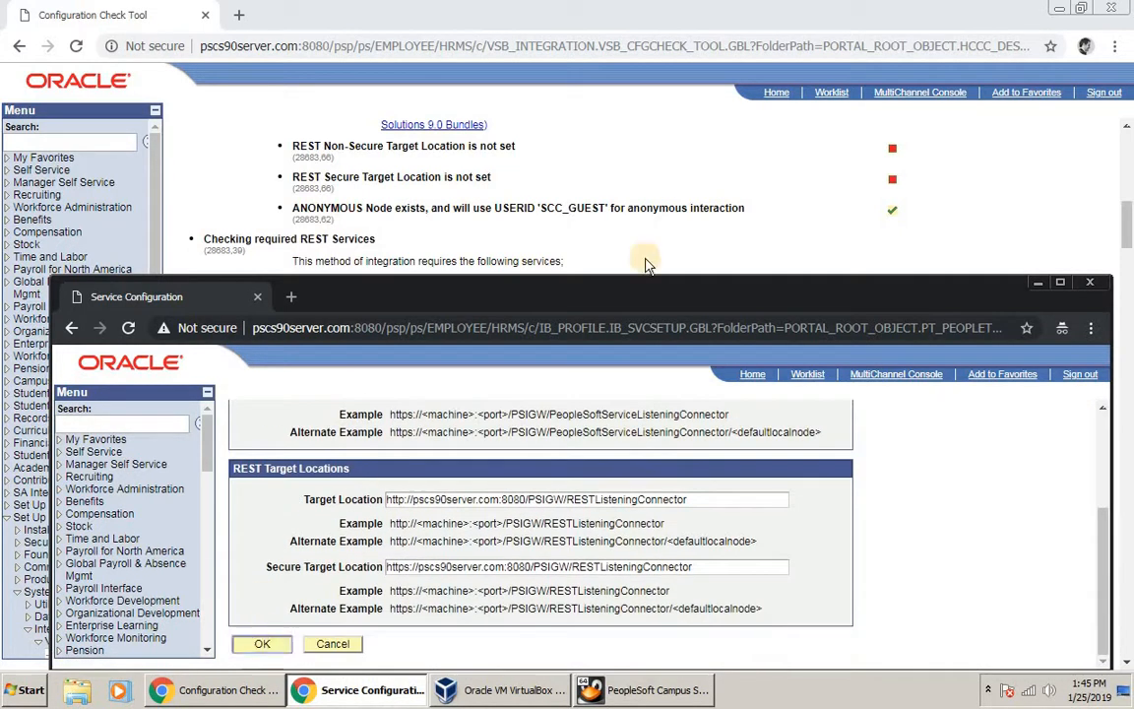
key("Return")
Step: Rerun Check for Errors in the Configuration Check Tool, still showing 53 errors
left_click(978, 243)
scroll(982, 246, "up", 2)
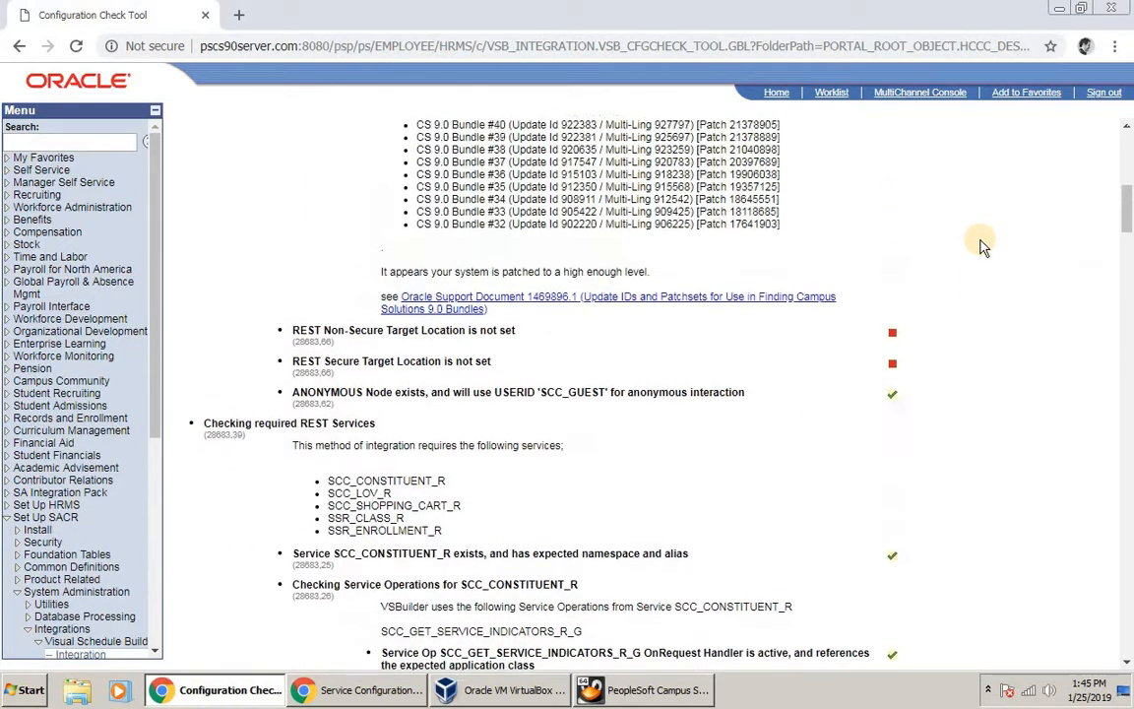
scroll(982, 246, "up", 10)
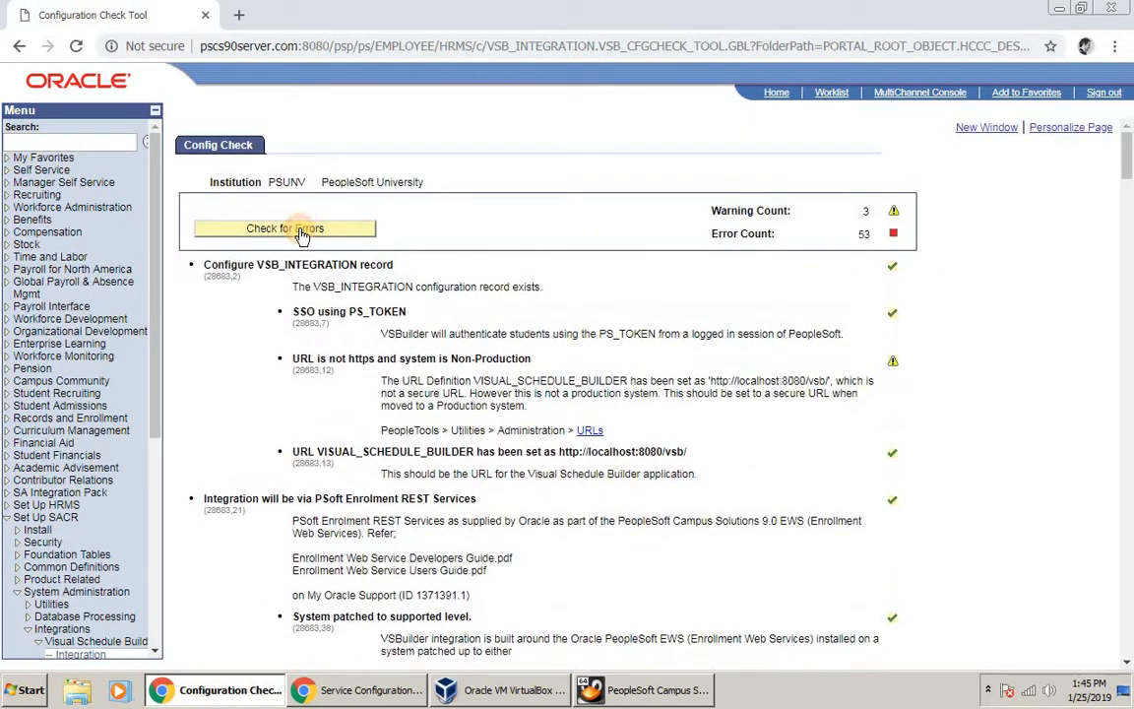
left_click(303, 234)
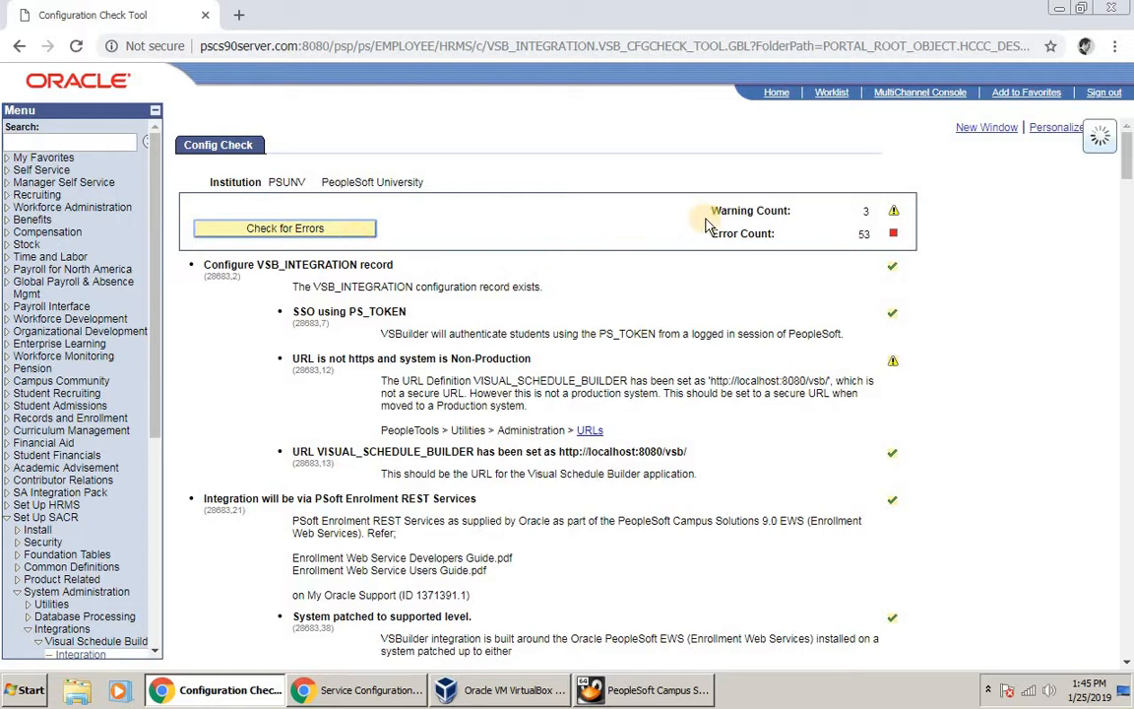
scroll(832, 332, "down", 7)
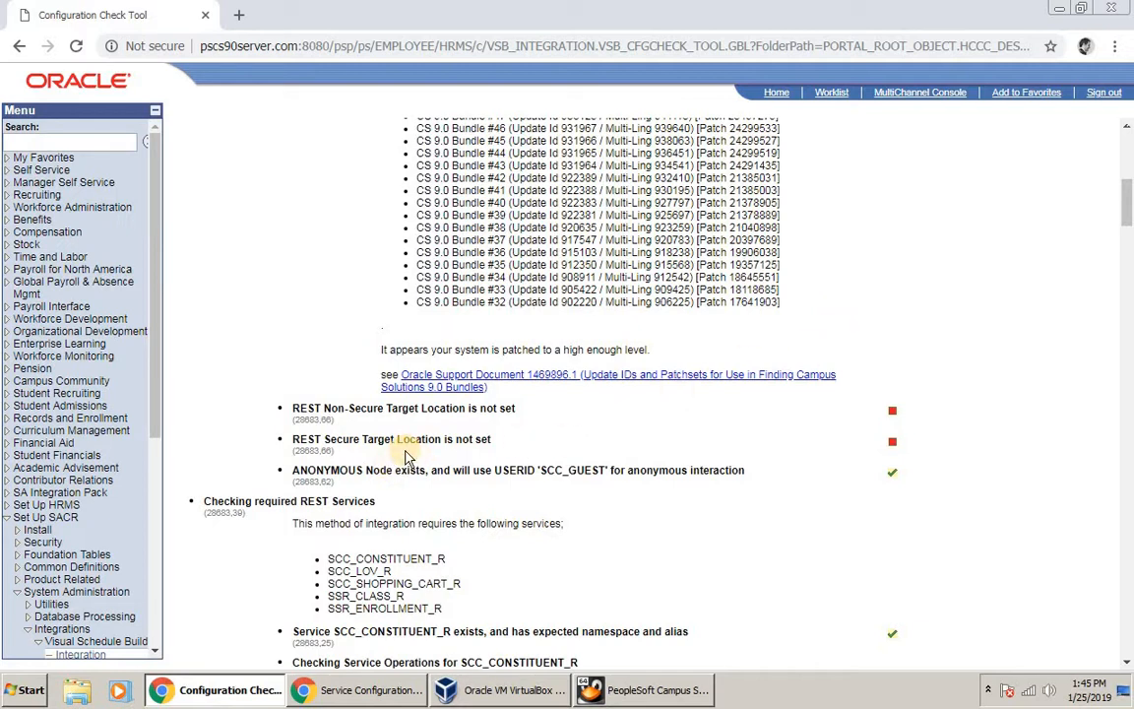
Step: Save the Service Configuration changes in the other window
left_click(367, 697)
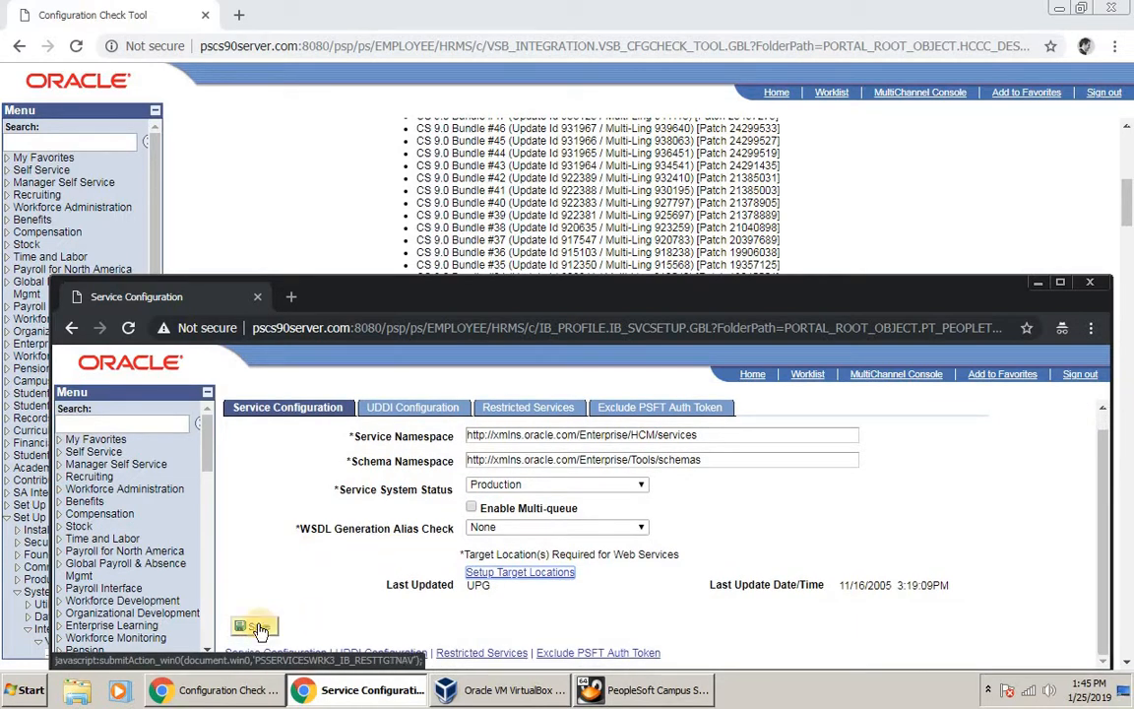
left_click(255, 630)
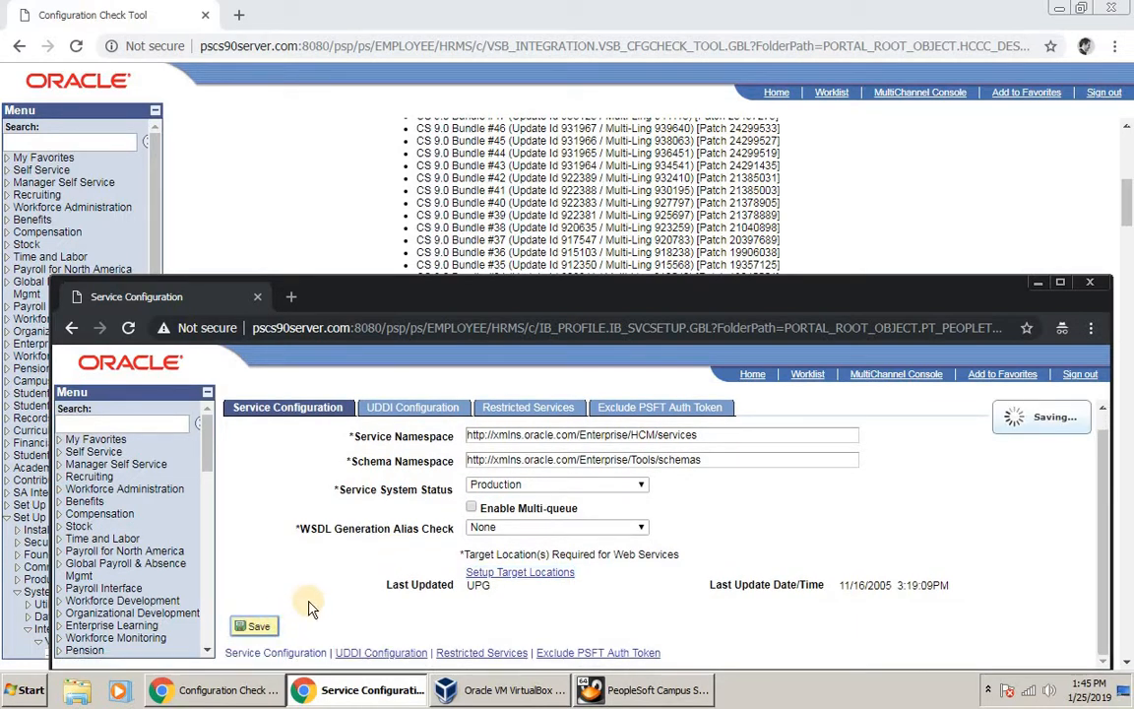
scroll(309, 251, "up", 5)
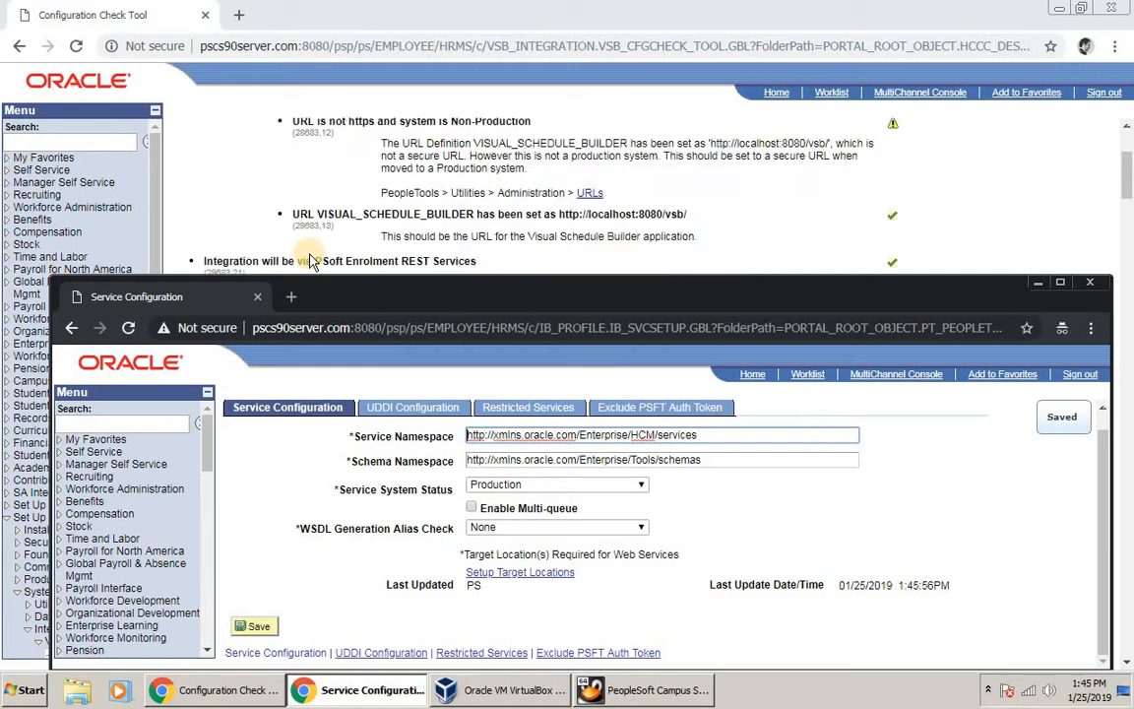
Step: Rerun the check, now 51 errors, and scroll to the SCC_CONSTITUENT_R and SCC_LOV_R service-operation checks
left_click(286, 216)
left_click(329, 126)
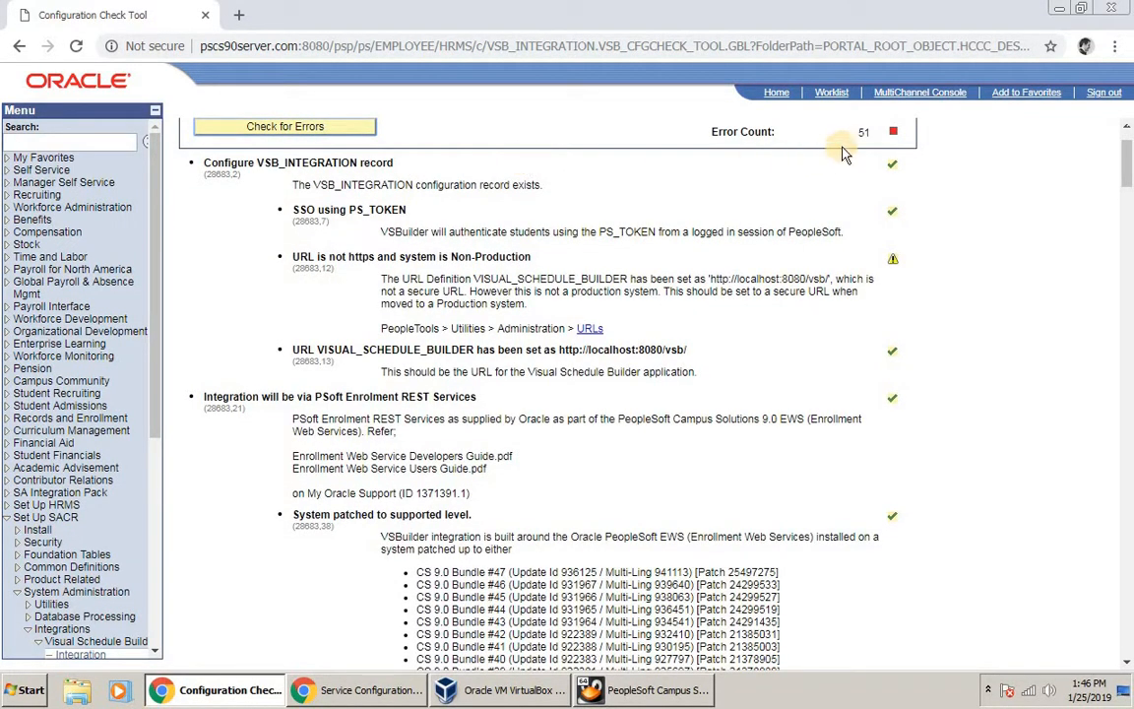
left_click_drag(856, 133, 880, 153)
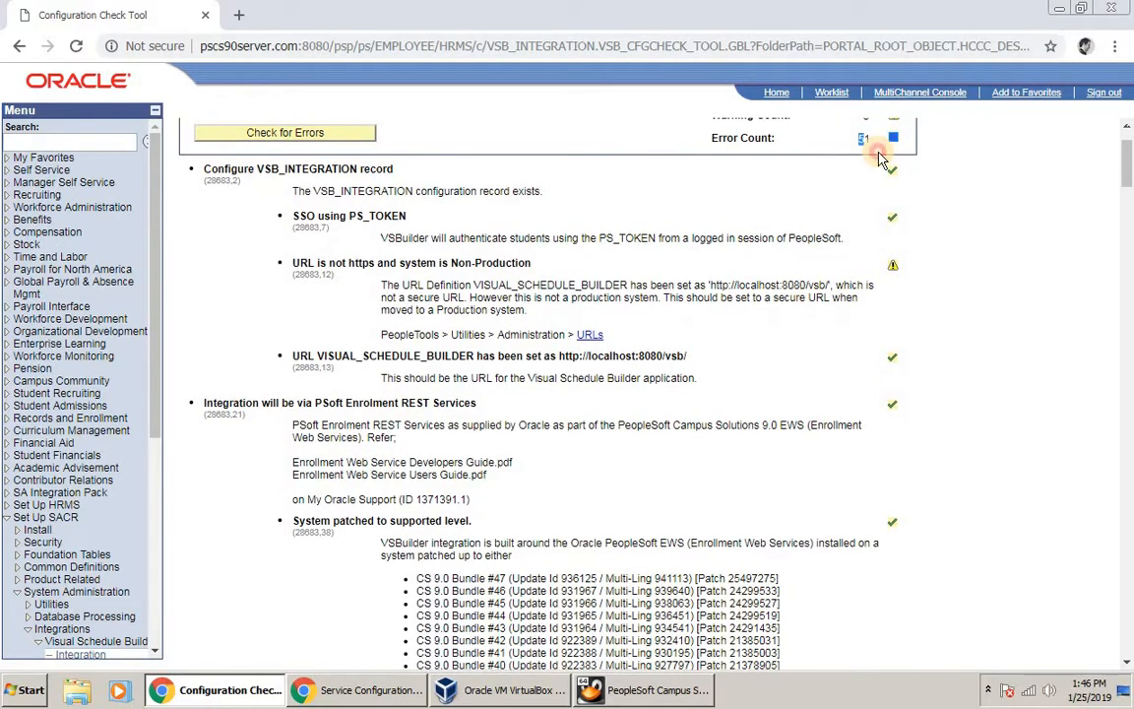
scroll(773, 372, "down", 10)
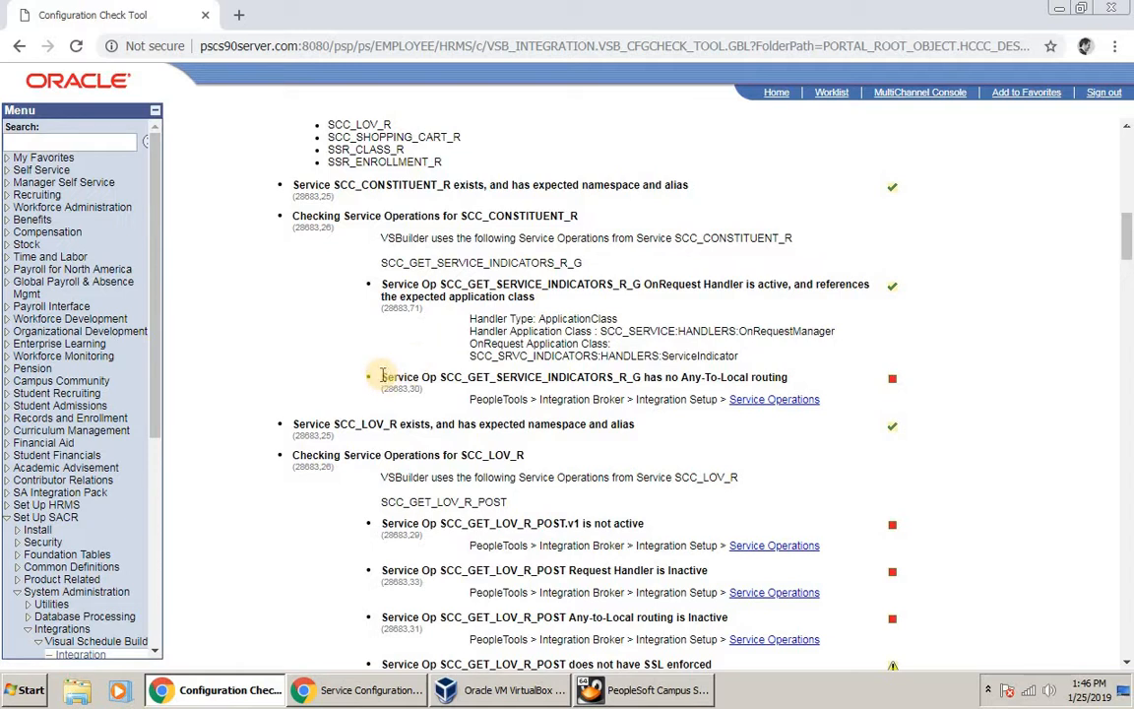
double_click(499, 216)
left_click(496, 222)
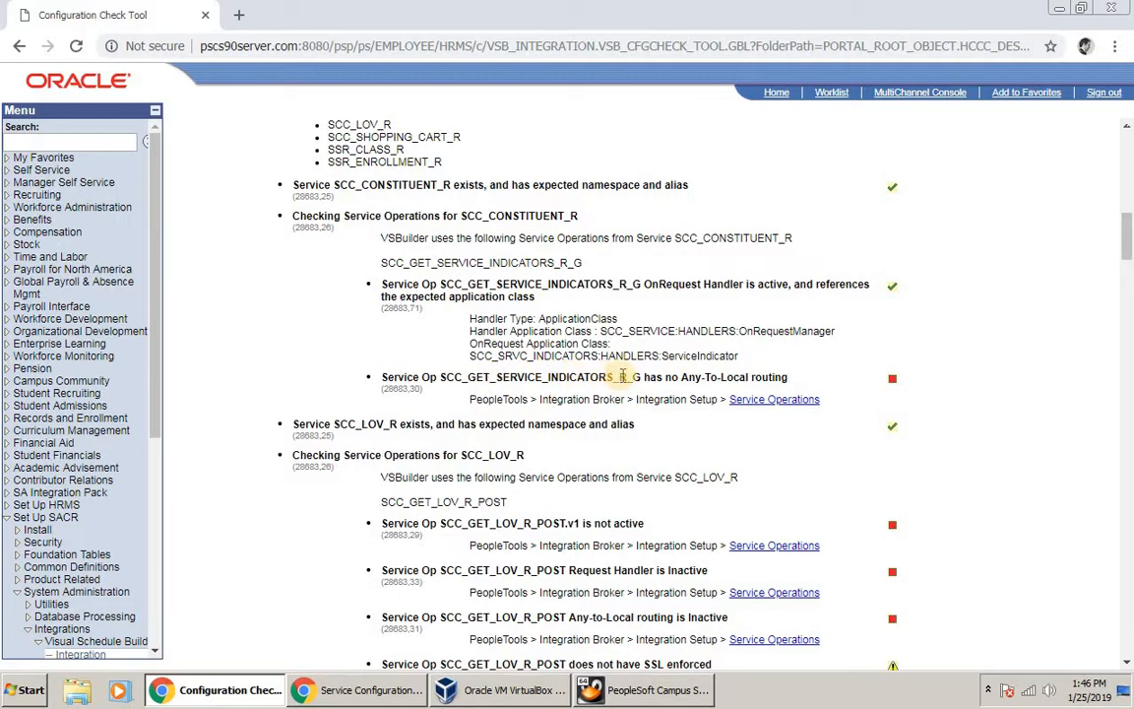
double_click(561, 379)
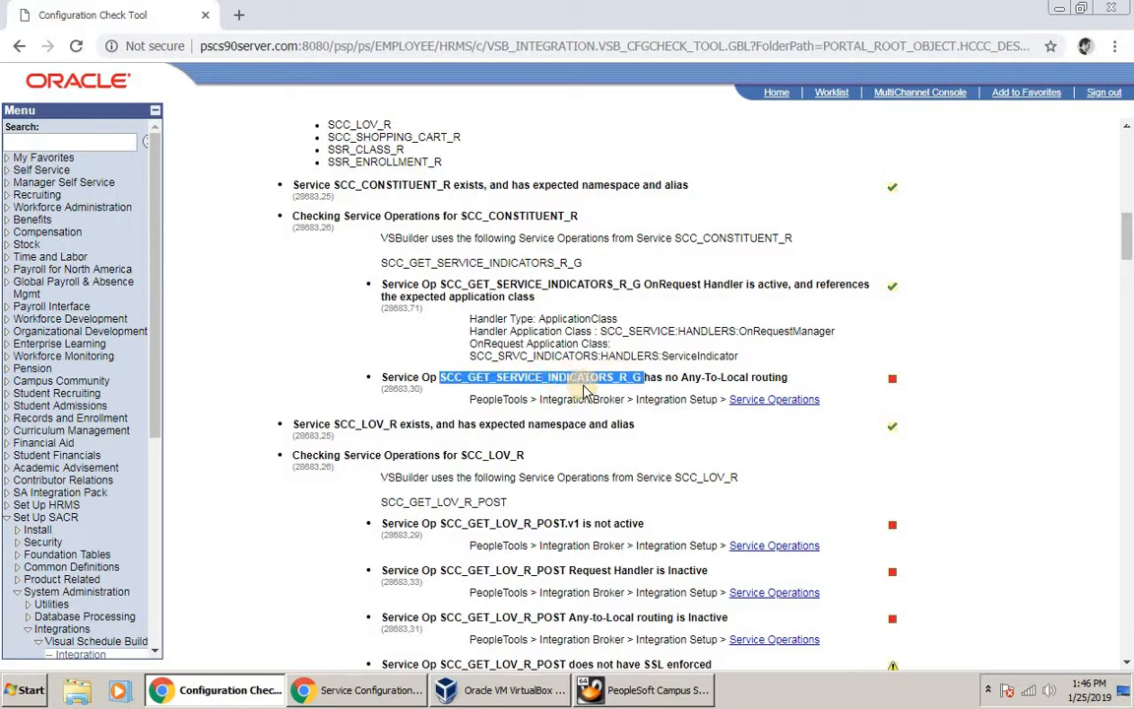
right_click(581, 382)
left_click(587, 392)
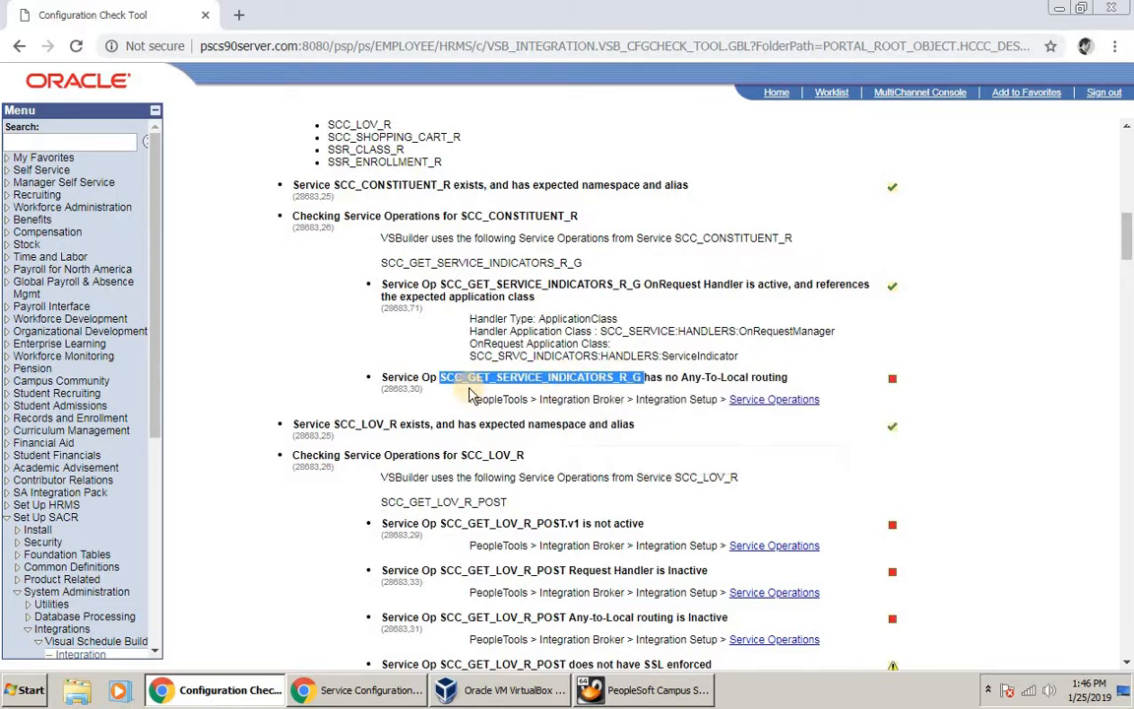
left_click(555, 382)
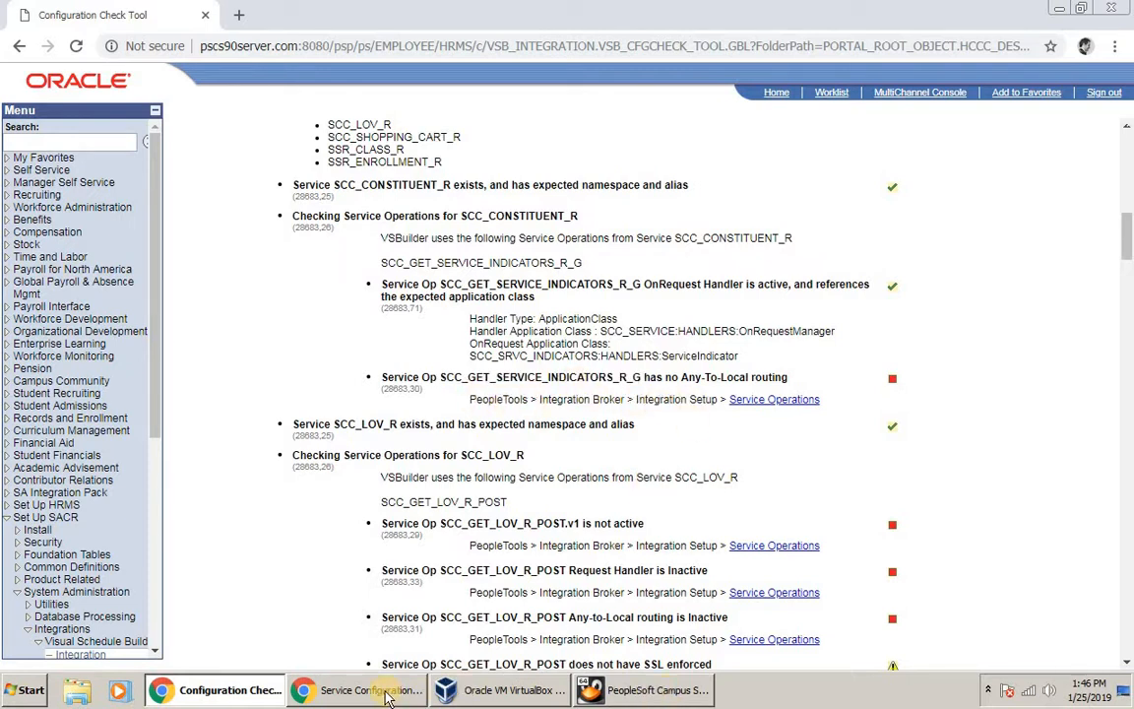
Step: In the Service Configuration window, open PeopleTools > Integration Broker > Integration Setup > Service Operations
mouse_move(387, 696)
left_click(246, 651)
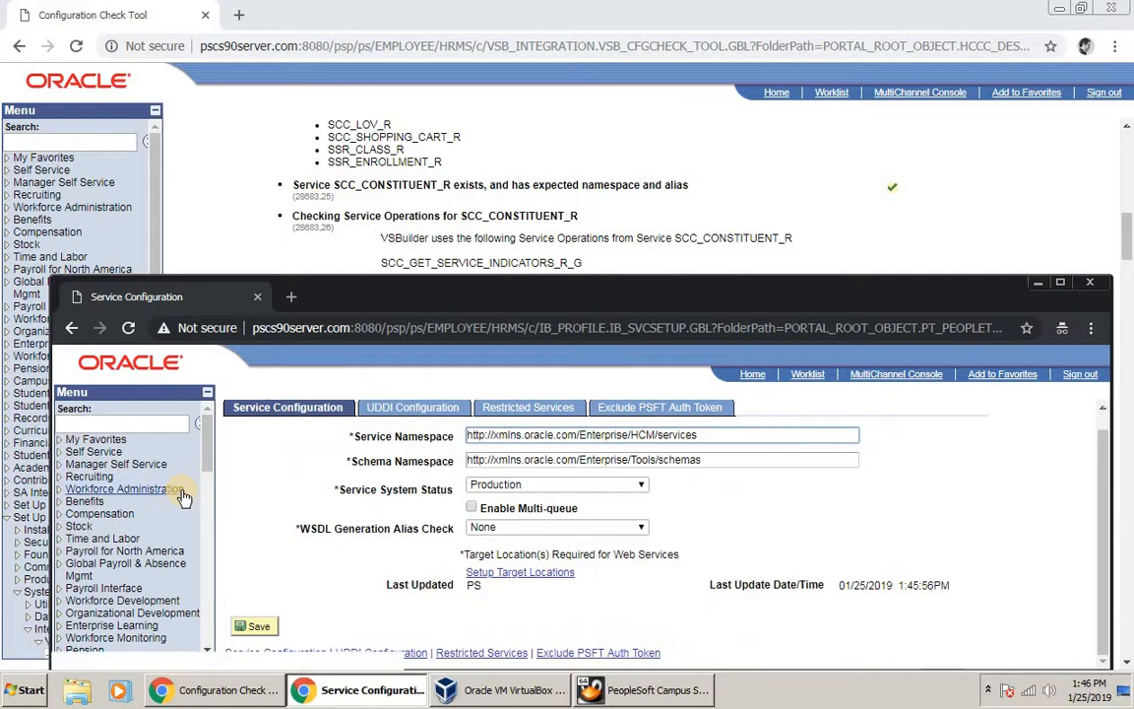
scroll(128, 591, "down", 6)
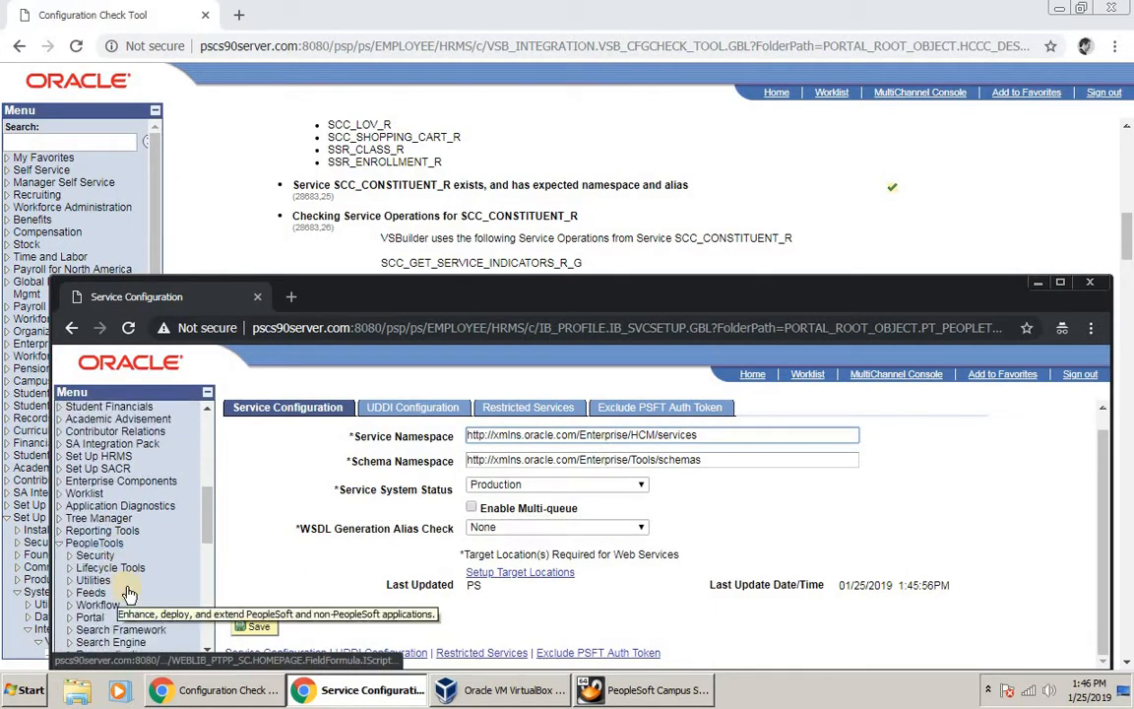
scroll(128, 591, "down", 1)
left_click_drag(209, 540, 208, 566)
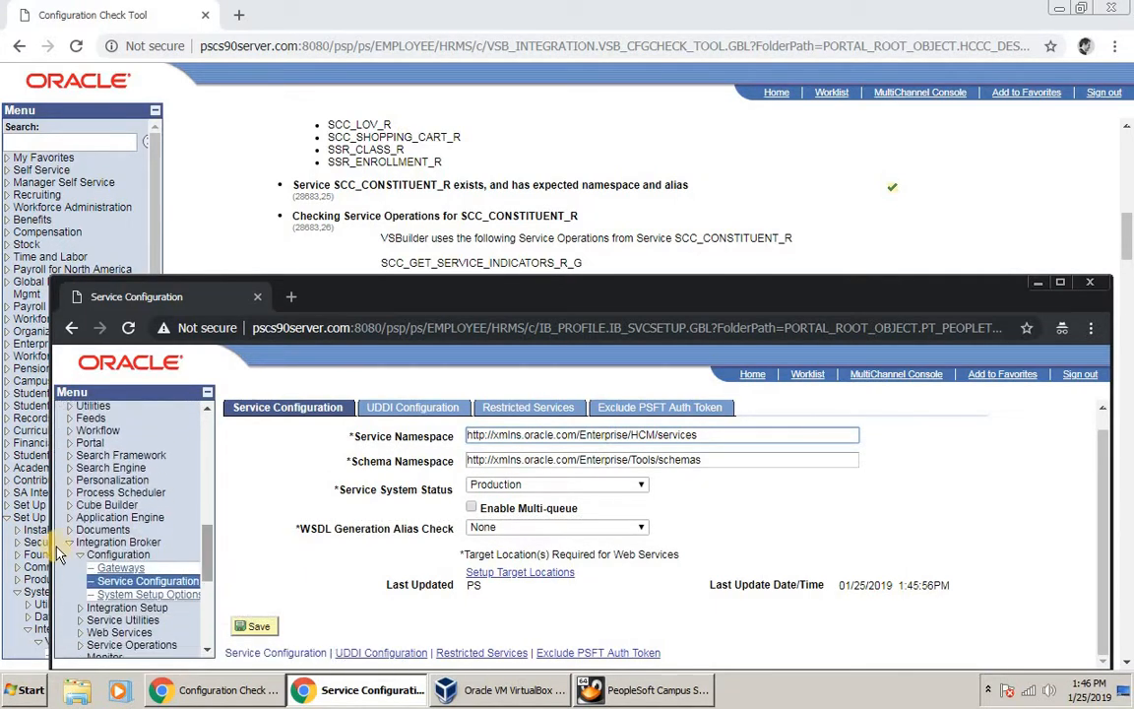
left_click(82, 566)
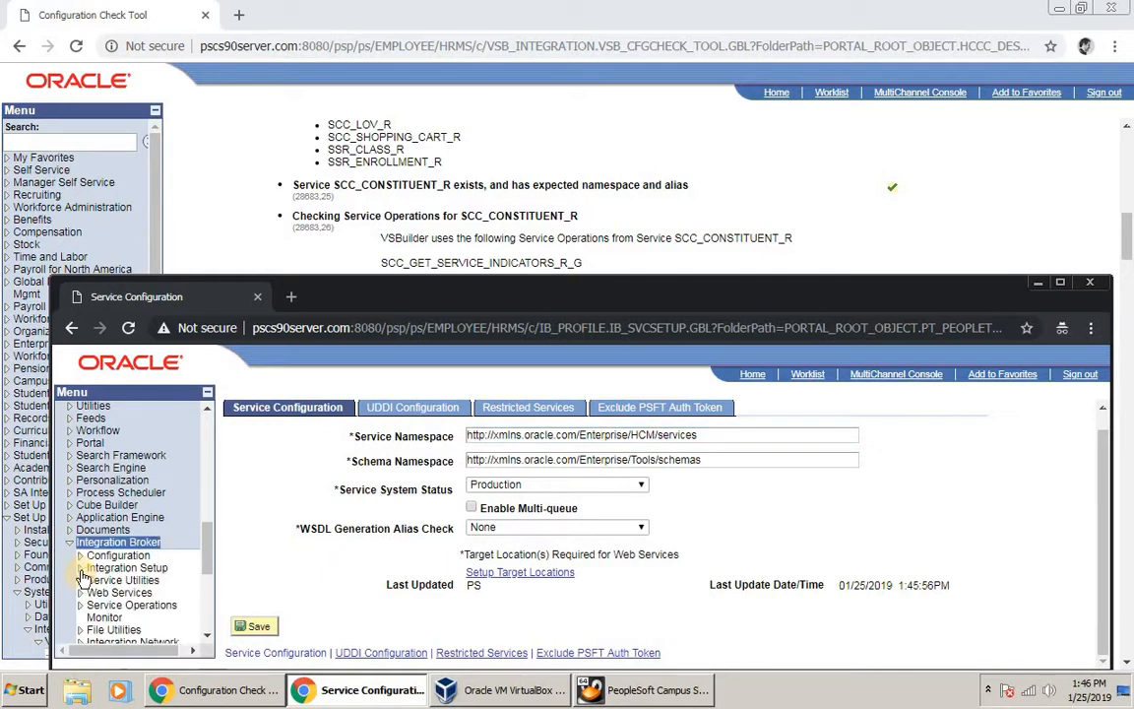
scroll(87, 576, "down", 1)
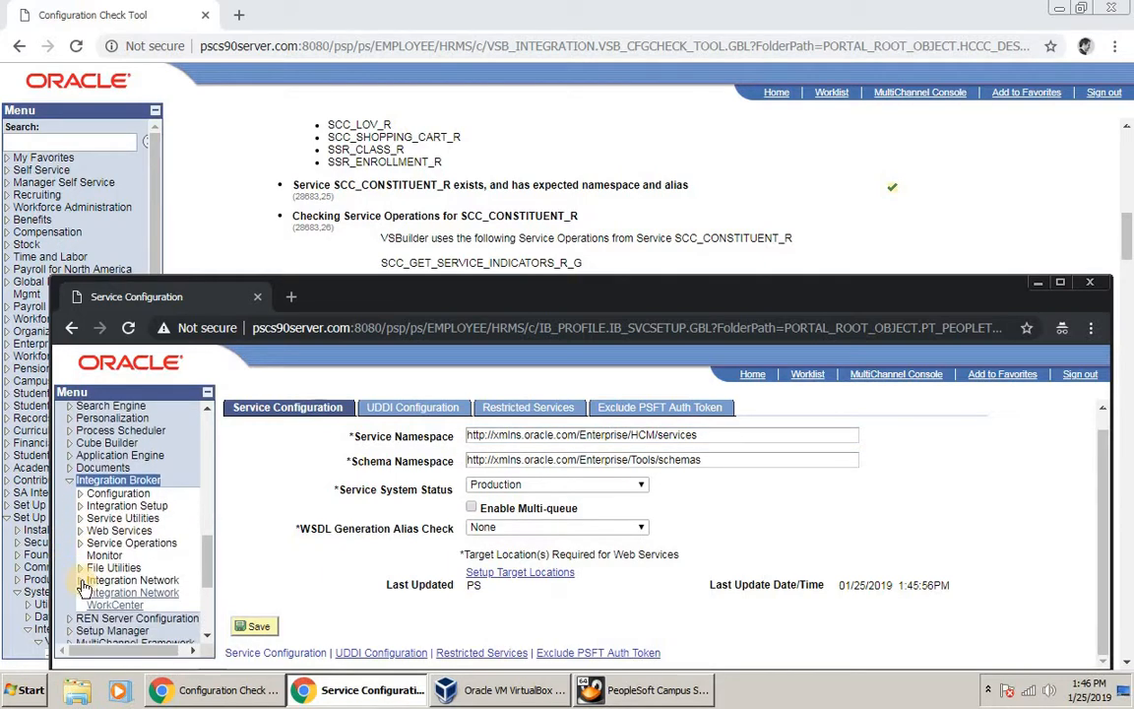
left_click(81, 506)
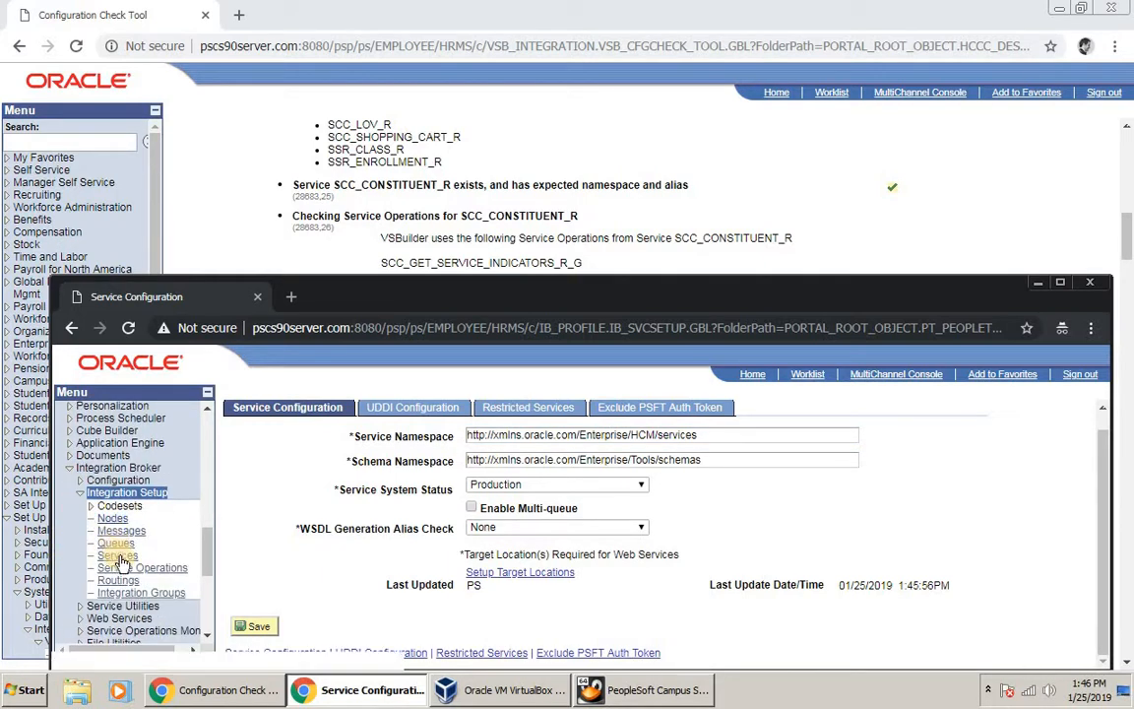
left_click(128, 570)
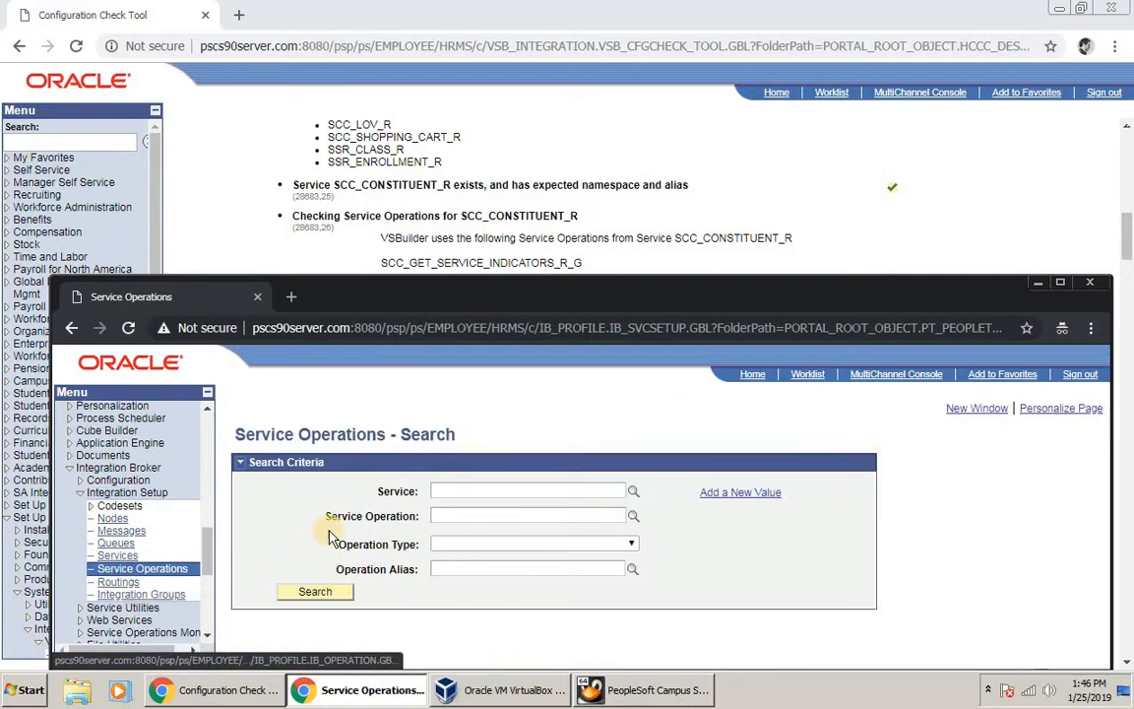
Step: Search for Service Operation SCC_GET_SERVICE_INDICATORS_R_G
left_click(538, 490)
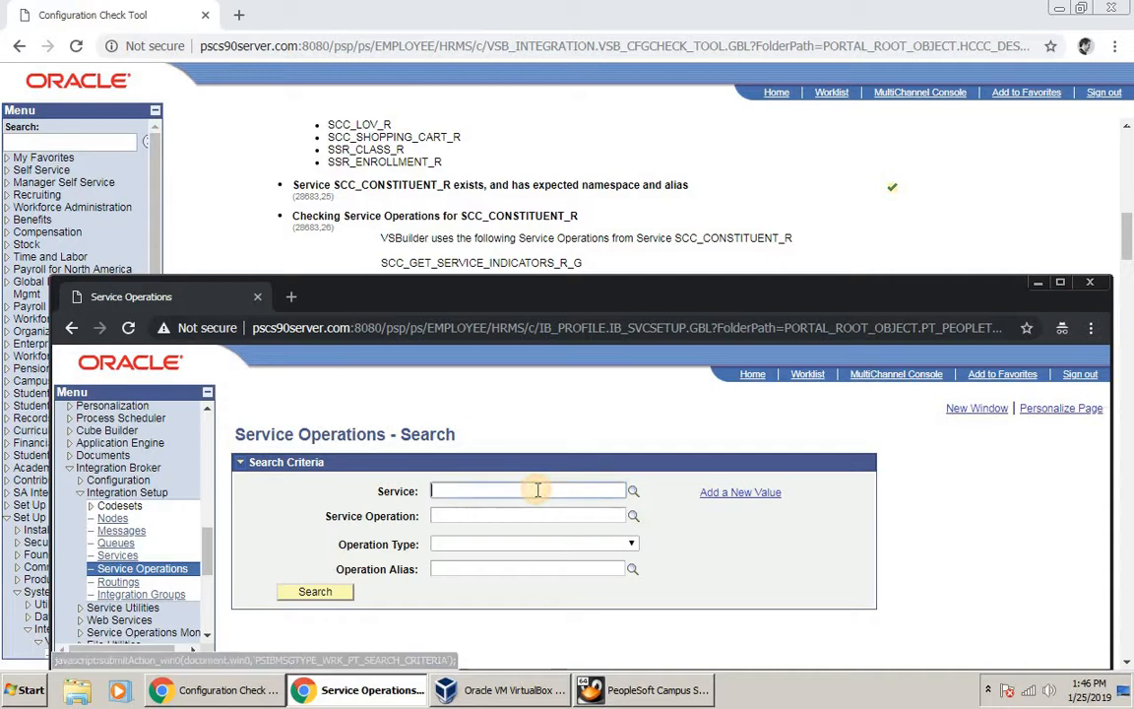
key("ctrl+v")
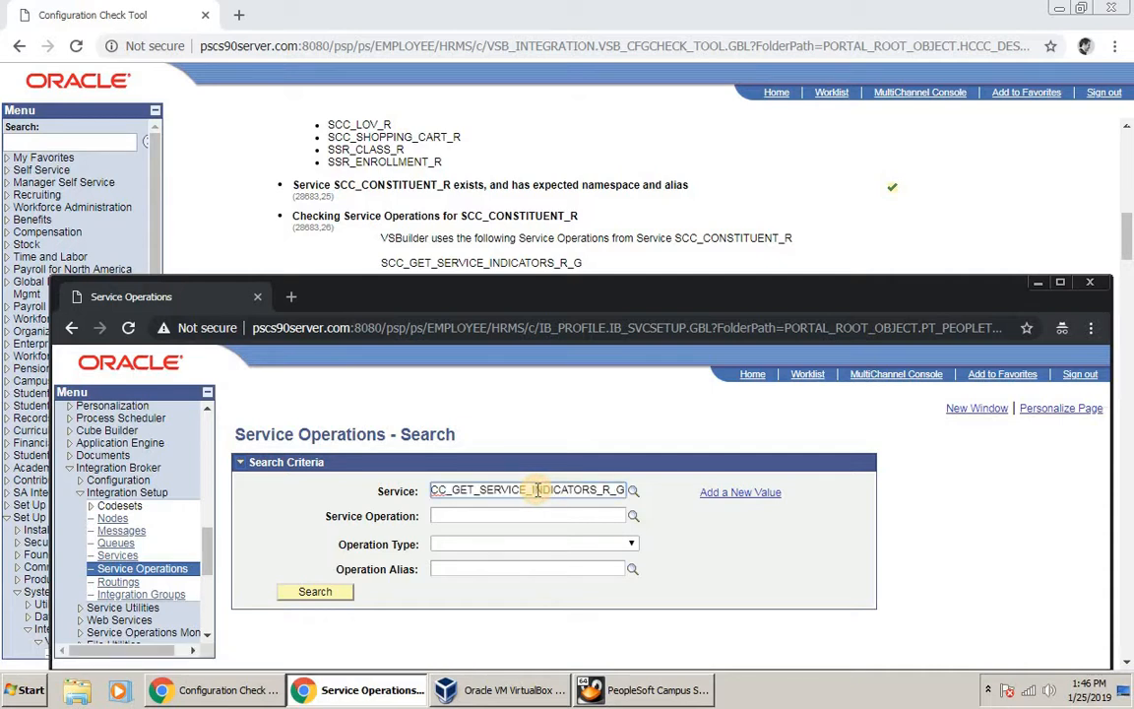
key("BackSpace")
key("BackSpace")
key("BackSpace")
key("BackSpace")
key("BackSpace")
key("BackSpace")
key("BackSpace")
key("BackSpace")
key("BackSpace")
key("BackSpace")
key("BackSpace")
key("BackSpace")
key("BackSpace")
key("BackSpace")
key("BackSpace")
key("BackSpace")
key("BackSpace")
key("BackSpace")
key("BackSpace")
key("BackSpace")
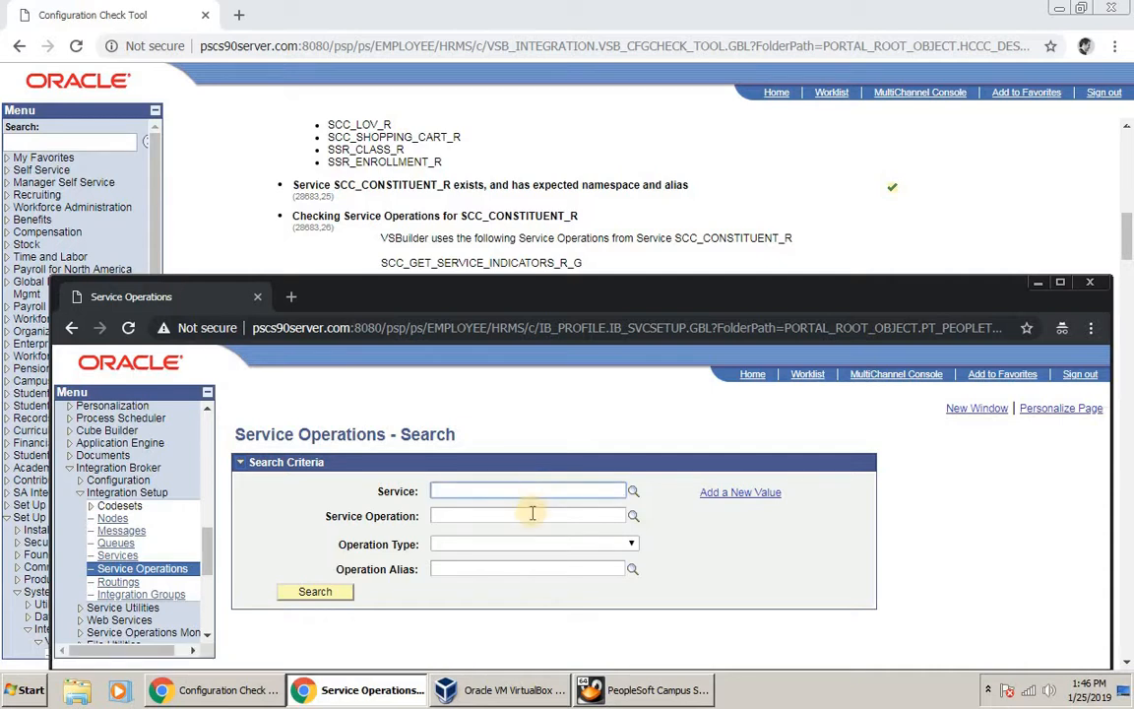
left_click(533, 512)
key("ctrl+v")
left_click(312, 592)
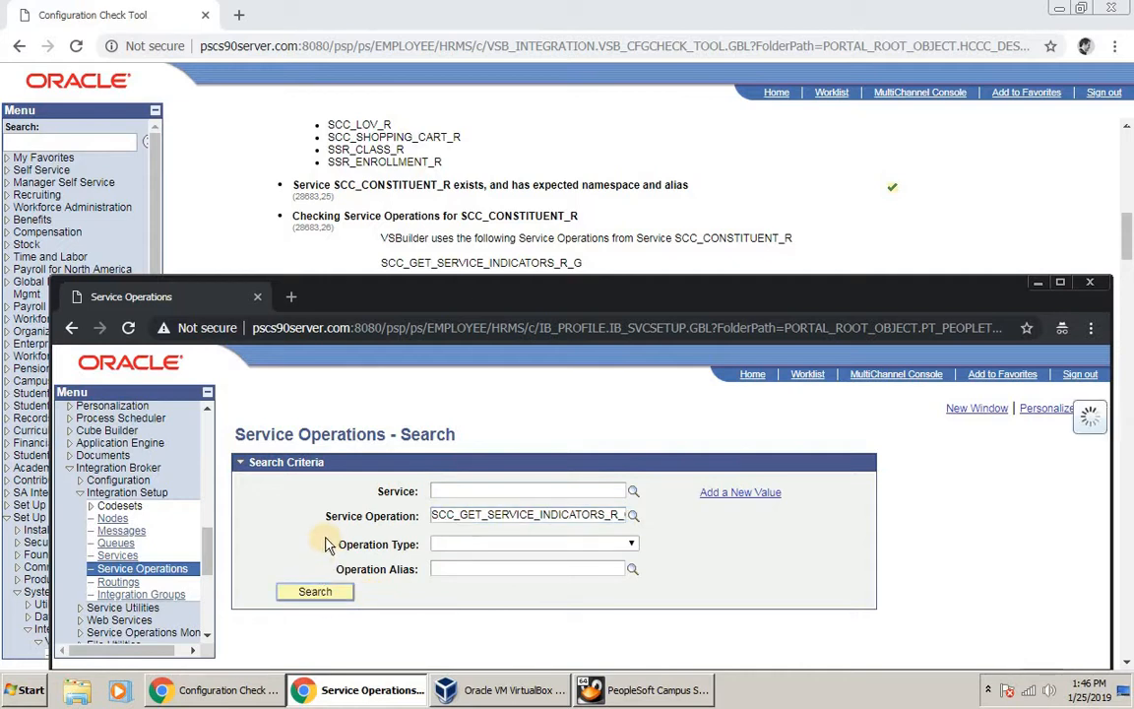
scroll(345, 562, "down", 1)
Step: Open the SCC_GET_SERVICE_INDICATORS_R_G service operation and review its settings
left_click(434, 587)
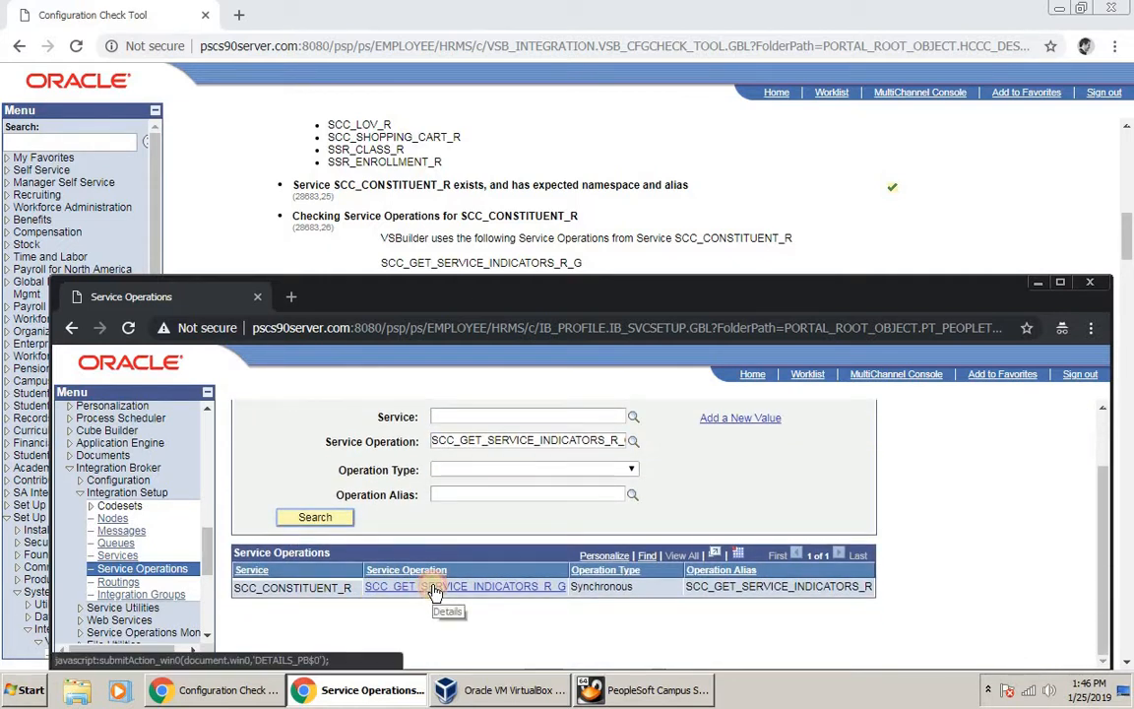
scroll(912, 210, "down", 3)
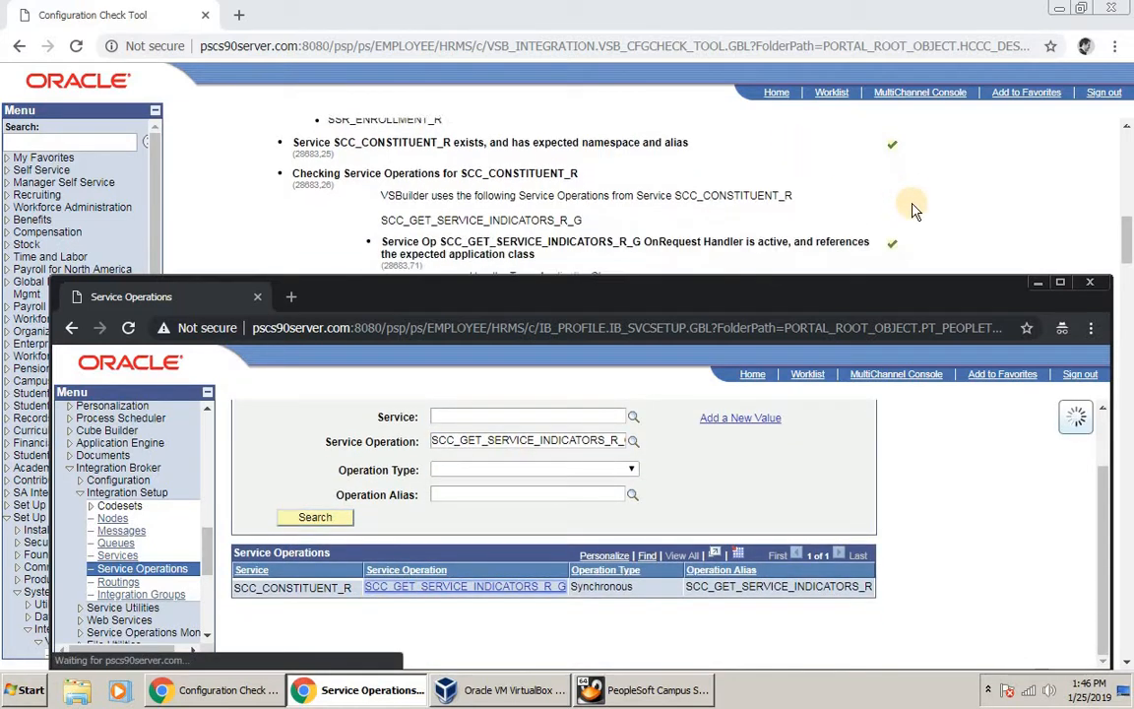
scroll(891, 210, "up", 3)
scroll(666, 164, "down", 5)
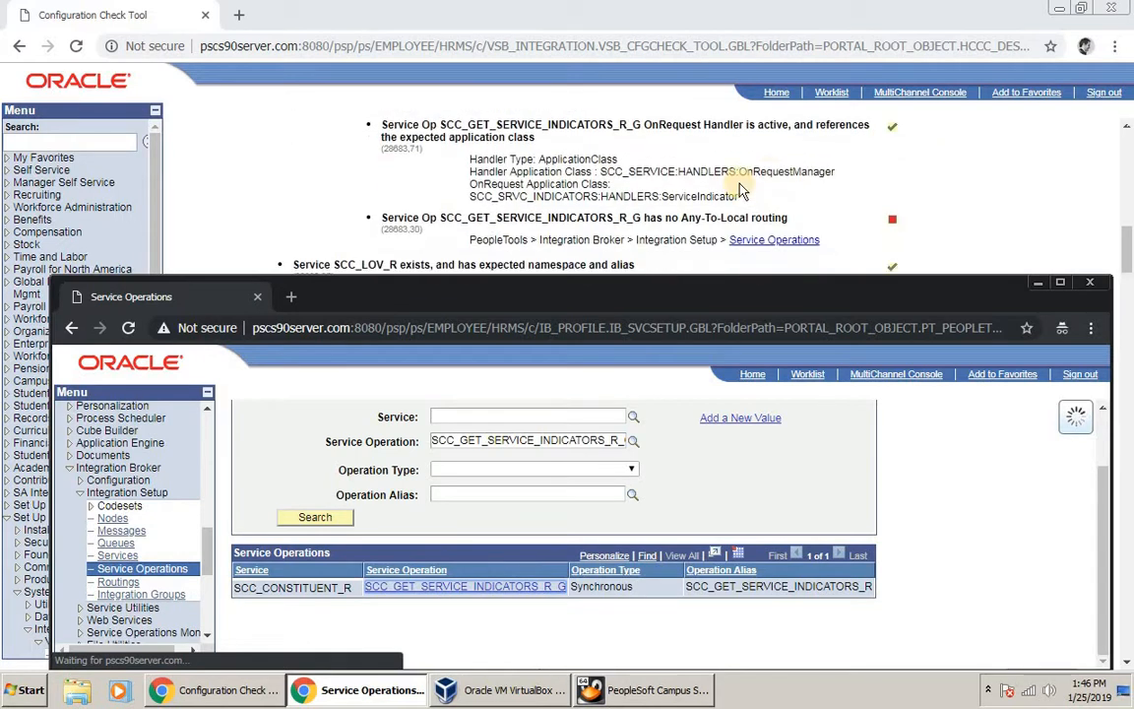
scroll(666, 164, "up", 1)
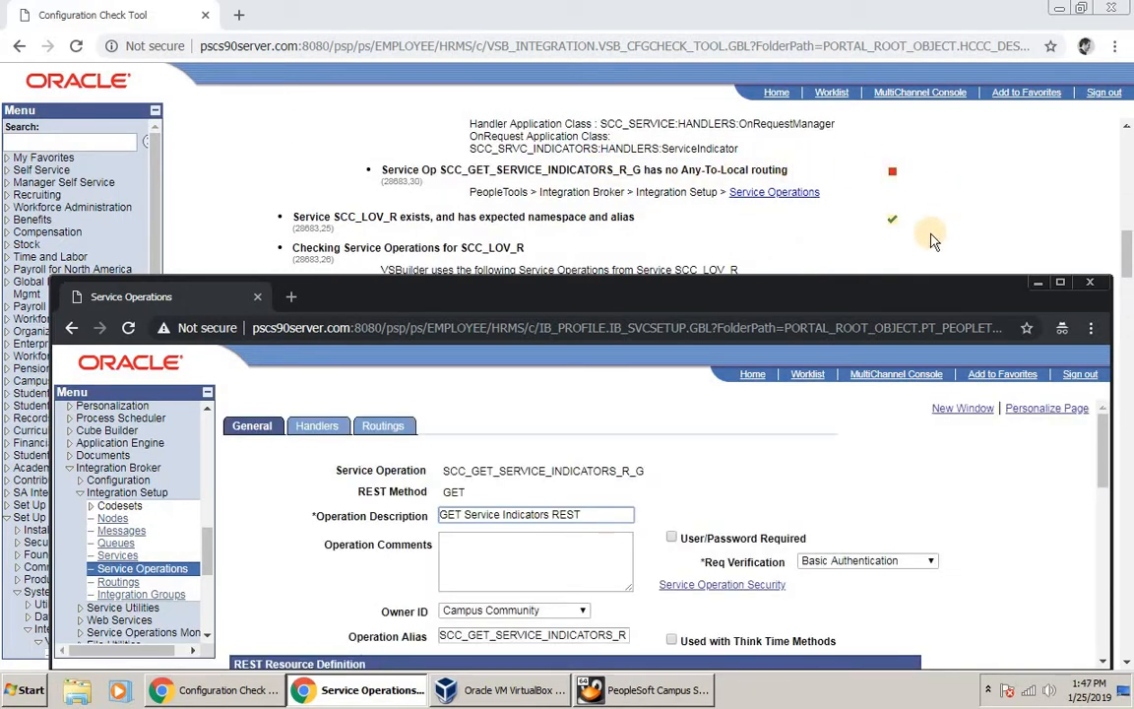
scroll(926, 515, "down", 5)
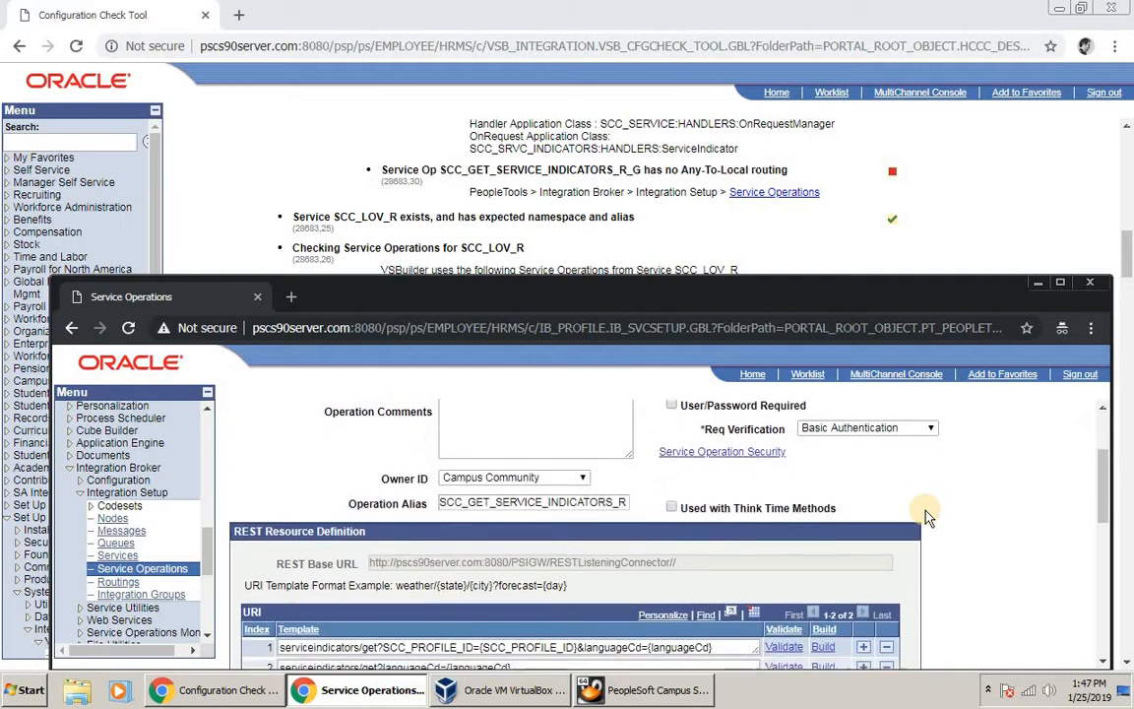
scroll(925, 515, "down", 5)
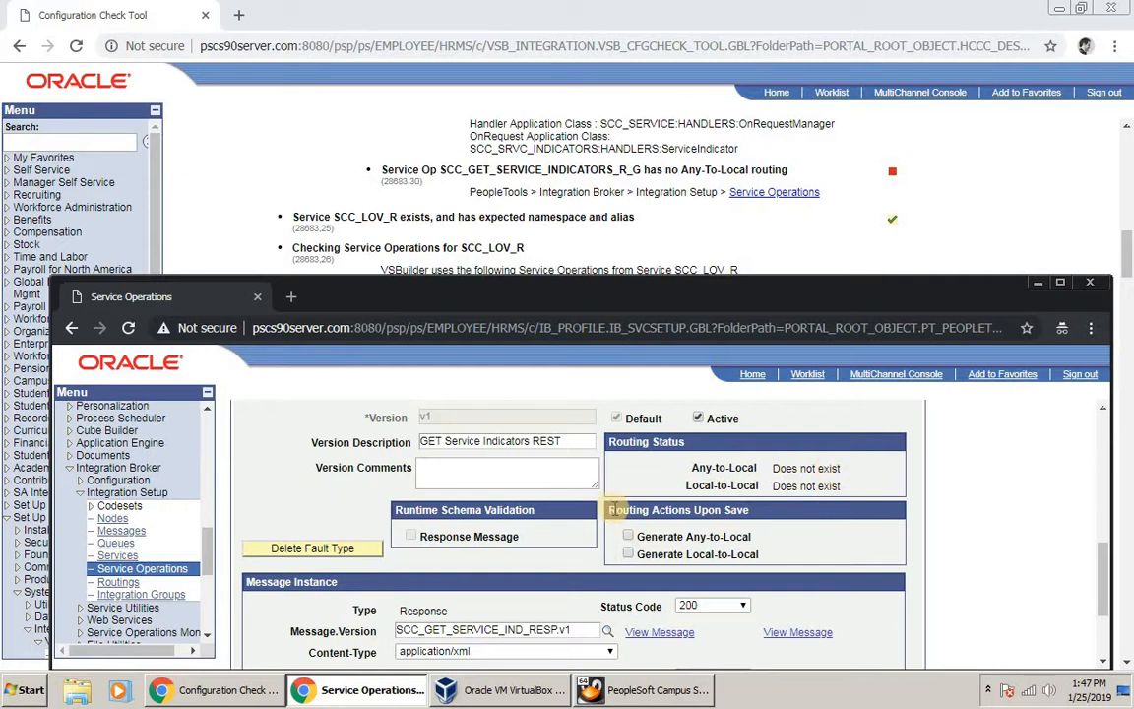
scroll(631, 493, "down", 3)
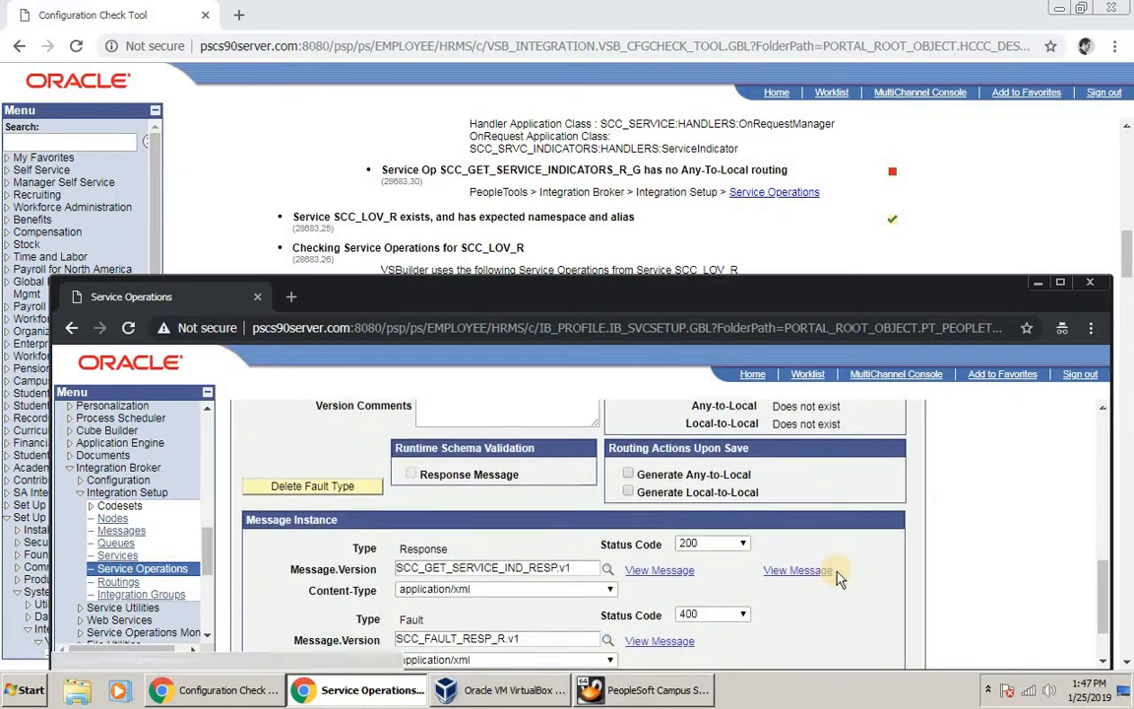
scroll(837, 579, "up", 10)
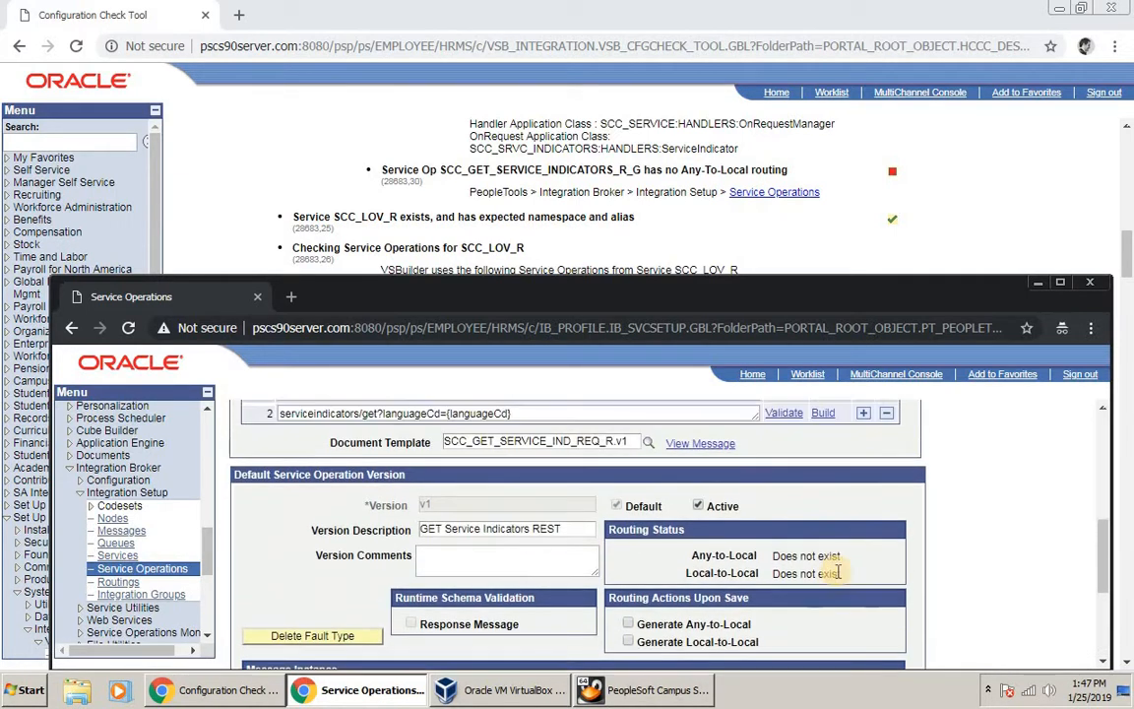
scroll(837, 579, "up", 2)
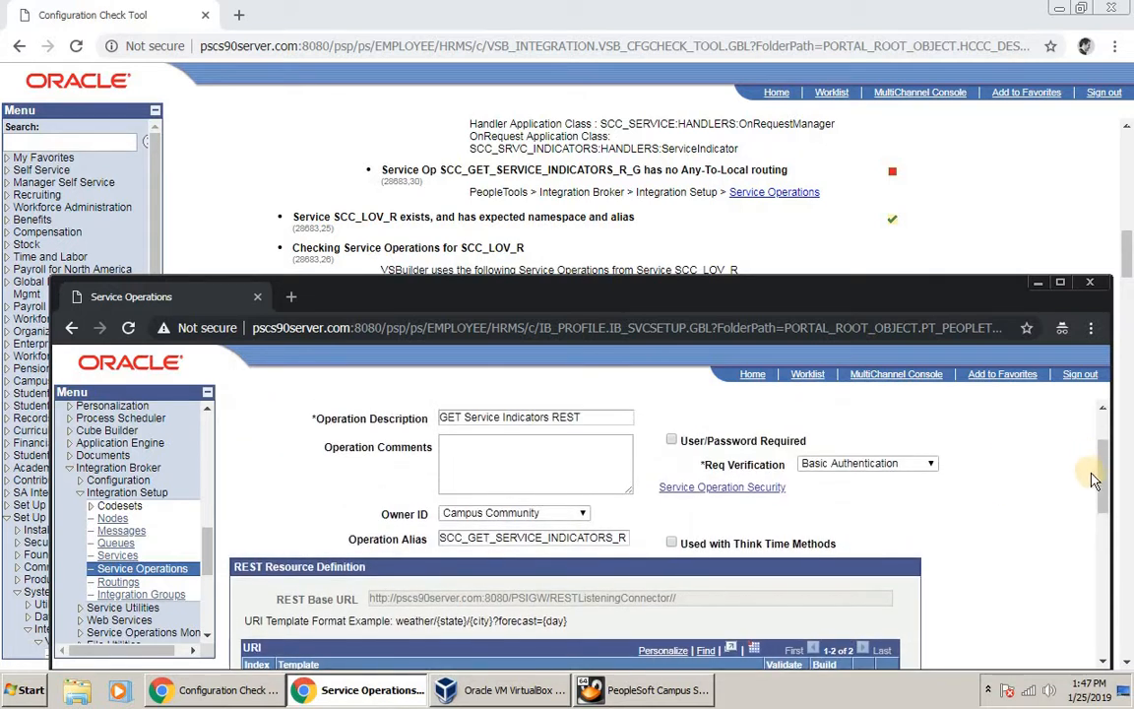
left_click_drag(1101, 500, 1105, 612)
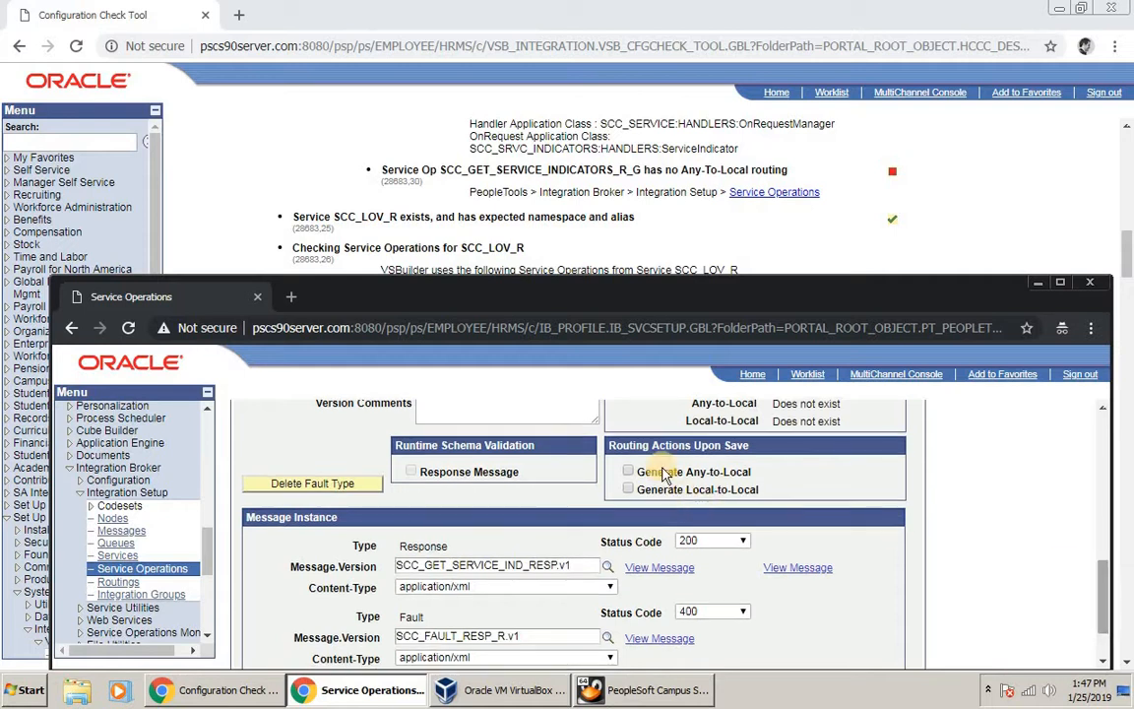
Step: Enable Any-to-Local routing generation, save the operation, and dismiss the saved message
left_click(628, 473)
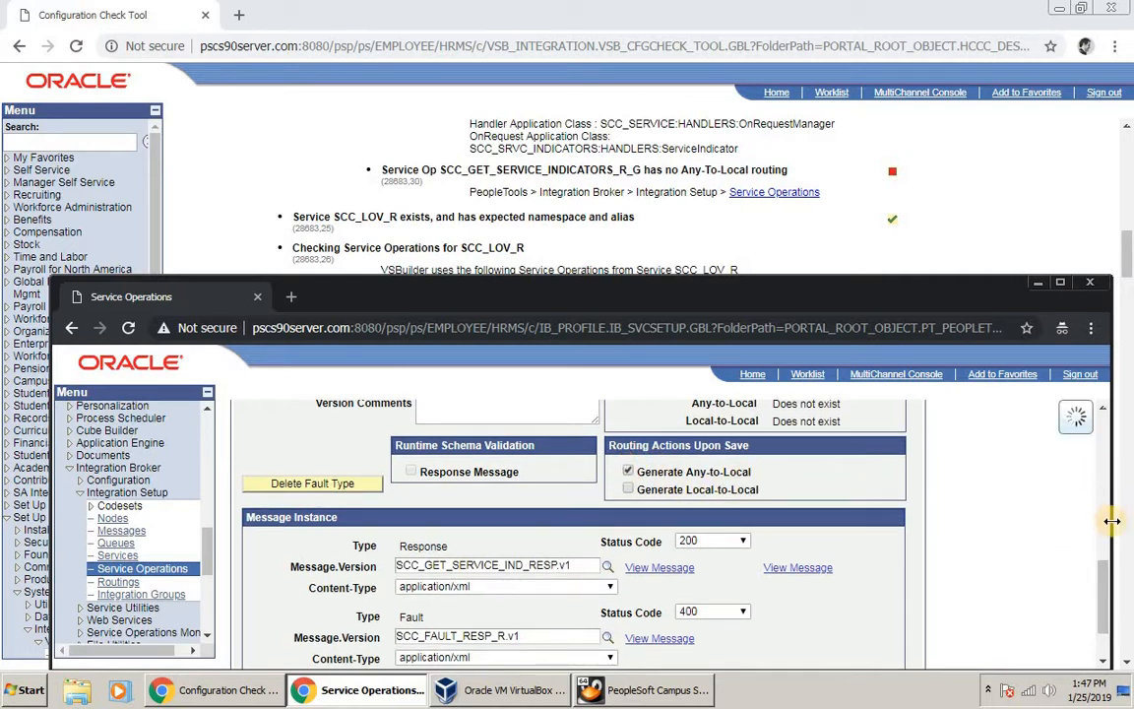
left_click_drag(1107, 567, 1101, 607)
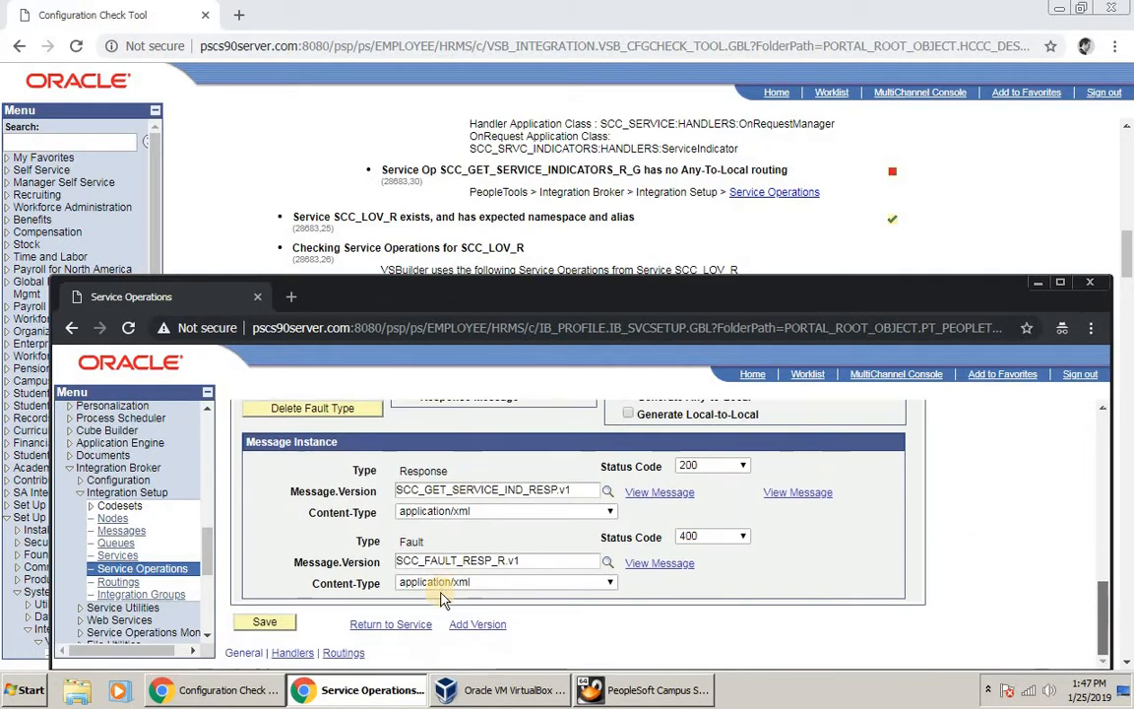
left_click(262, 622)
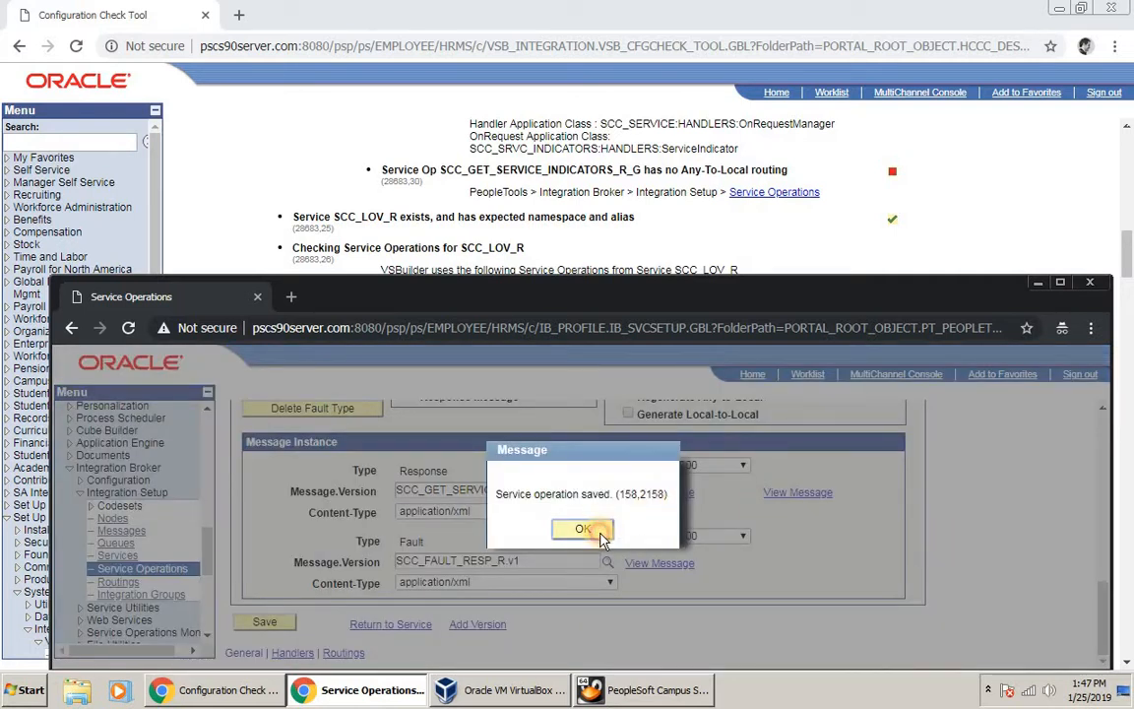
left_click(600, 536)
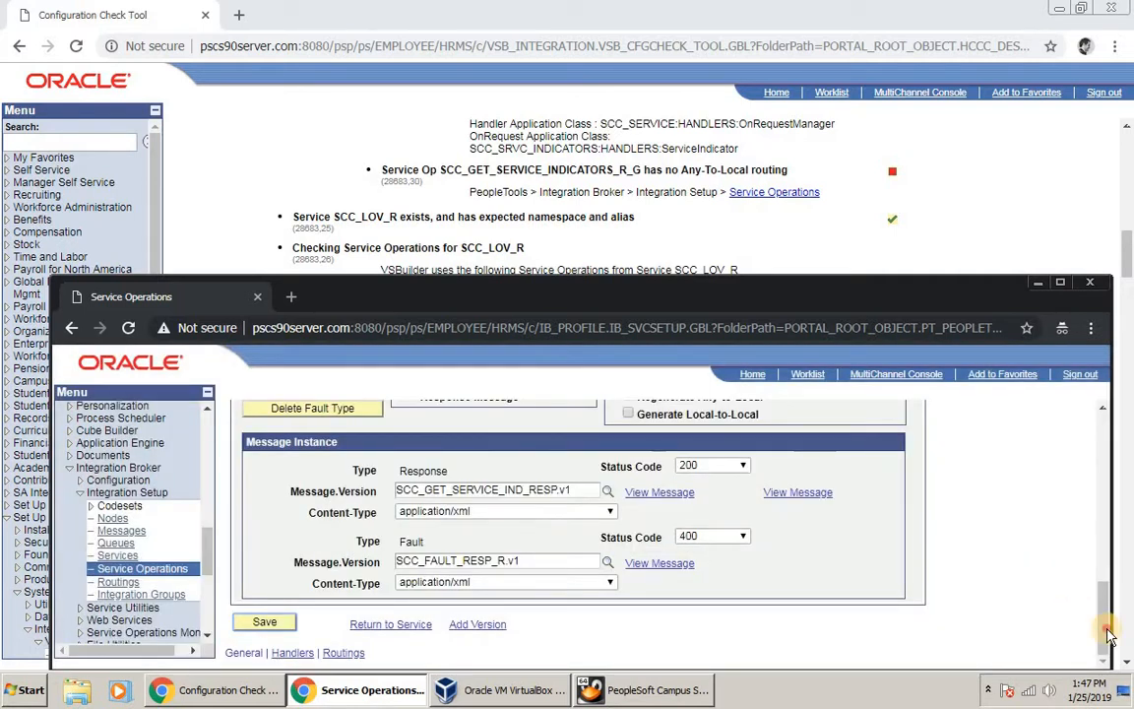
left_click_drag(1104, 630, 1093, 561)
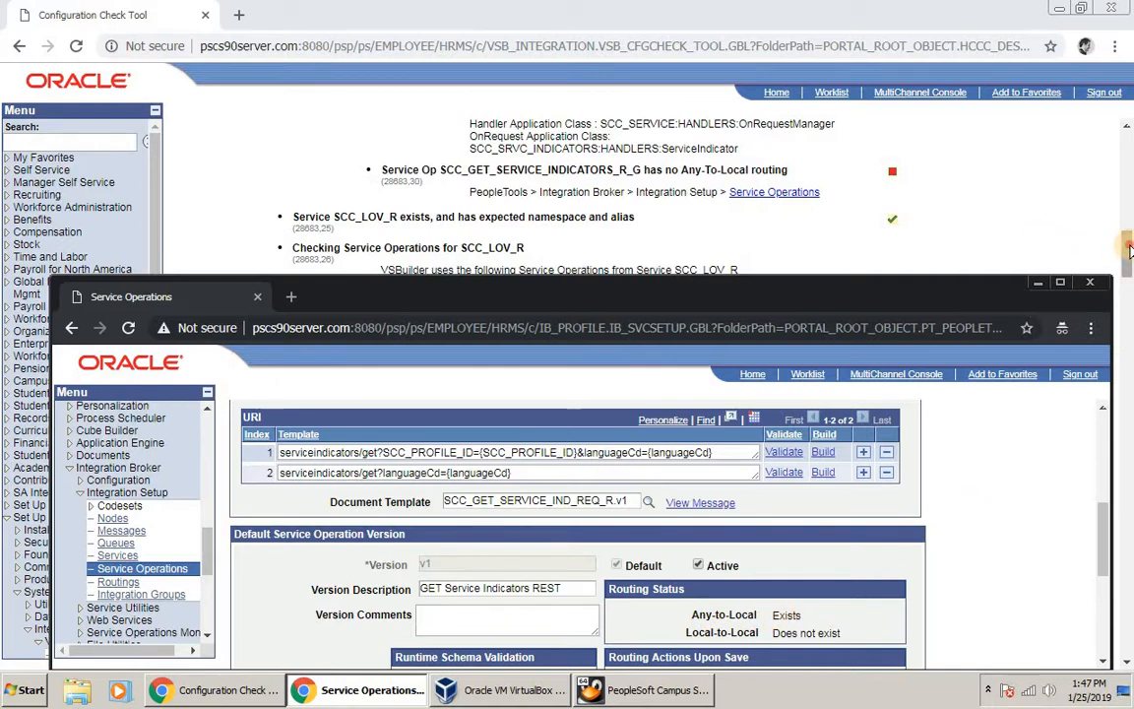
left_click_drag(1129, 250, 1123, 138)
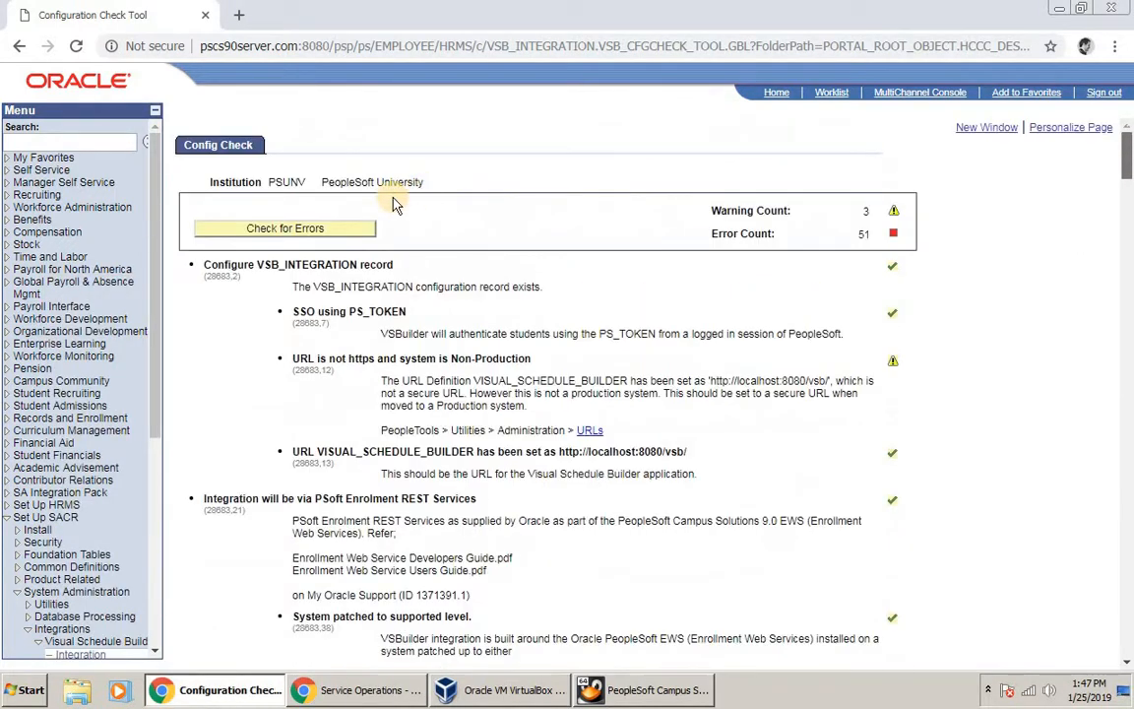
Step: Rerun Check for Errors and scroll down to the SCC_LOV_R service operation results
left_click(317, 237)
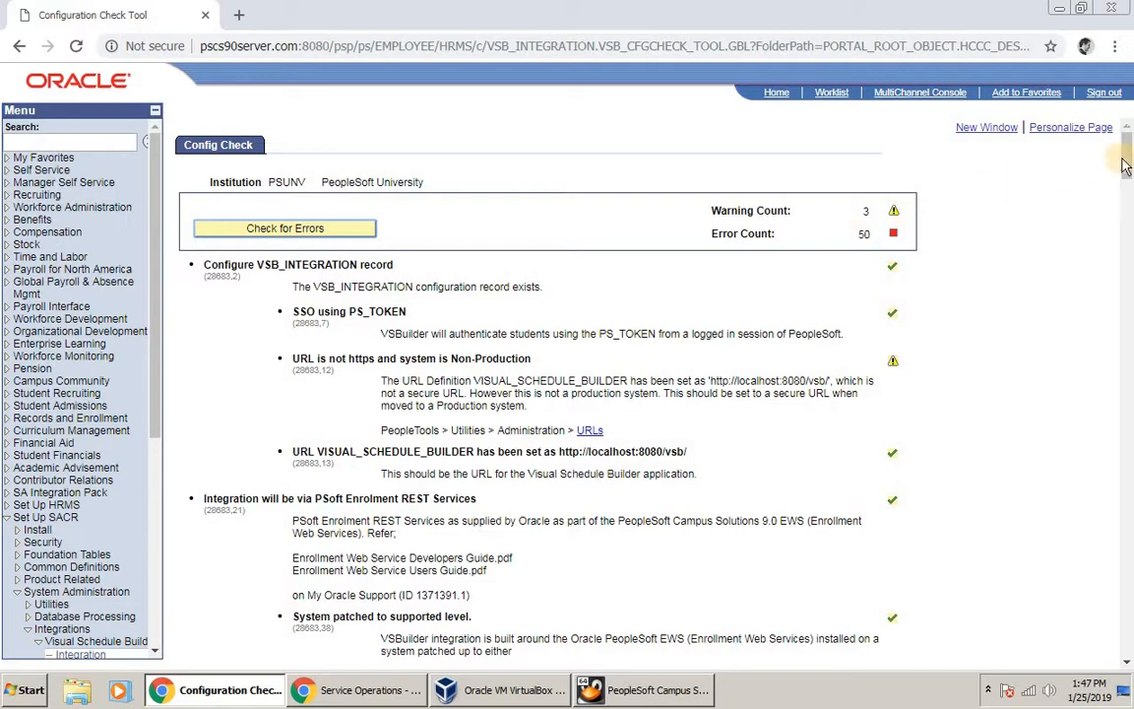
left_click_drag(1129, 168, 1118, 266)
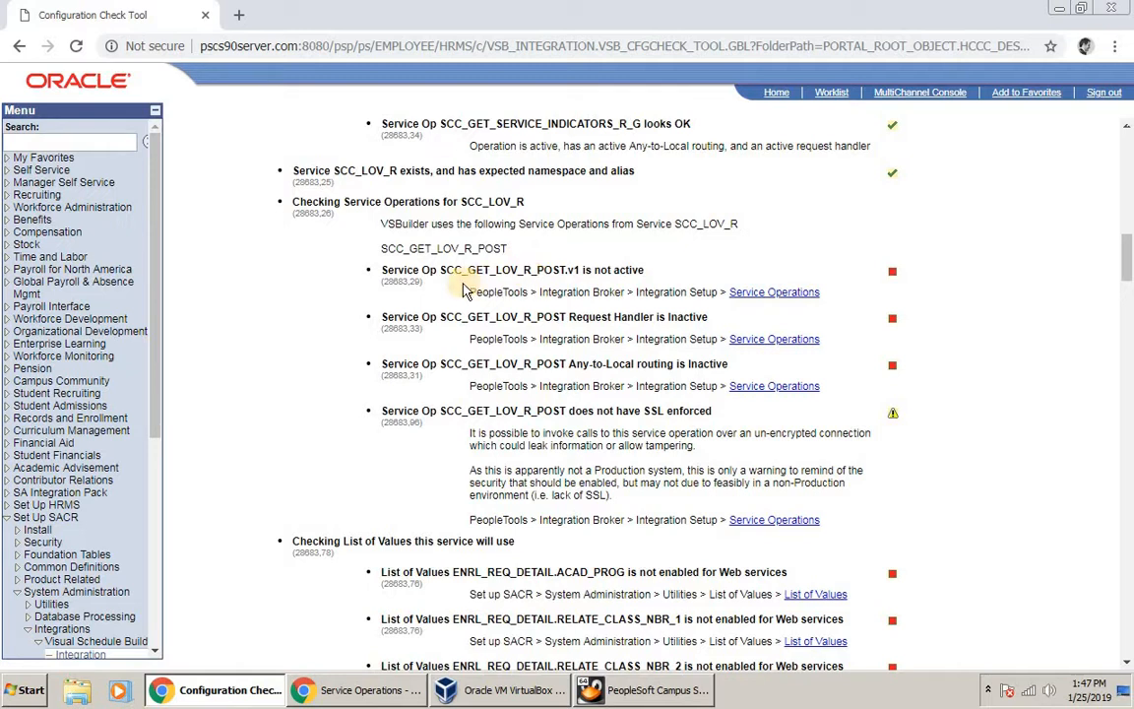
Step: Copy SCC_GET_LOV_R_POST from the report, then search for and open it in Service Operations
double_click(517, 270)
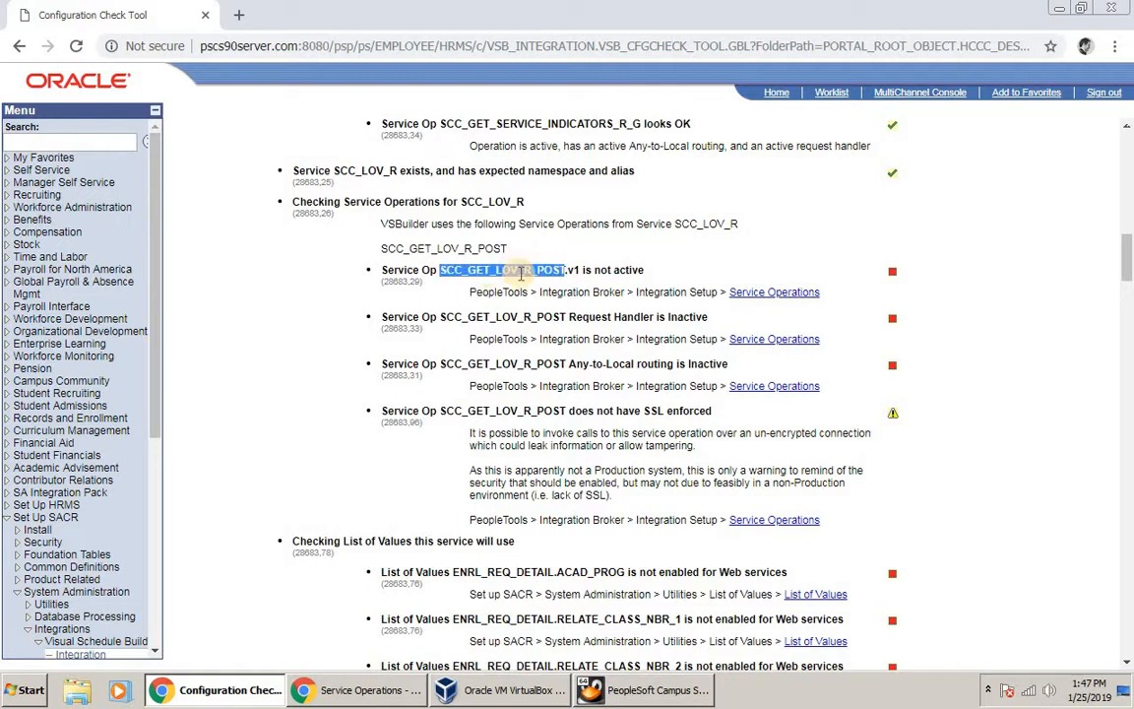
right_click(531, 273)
left_click(568, 294)
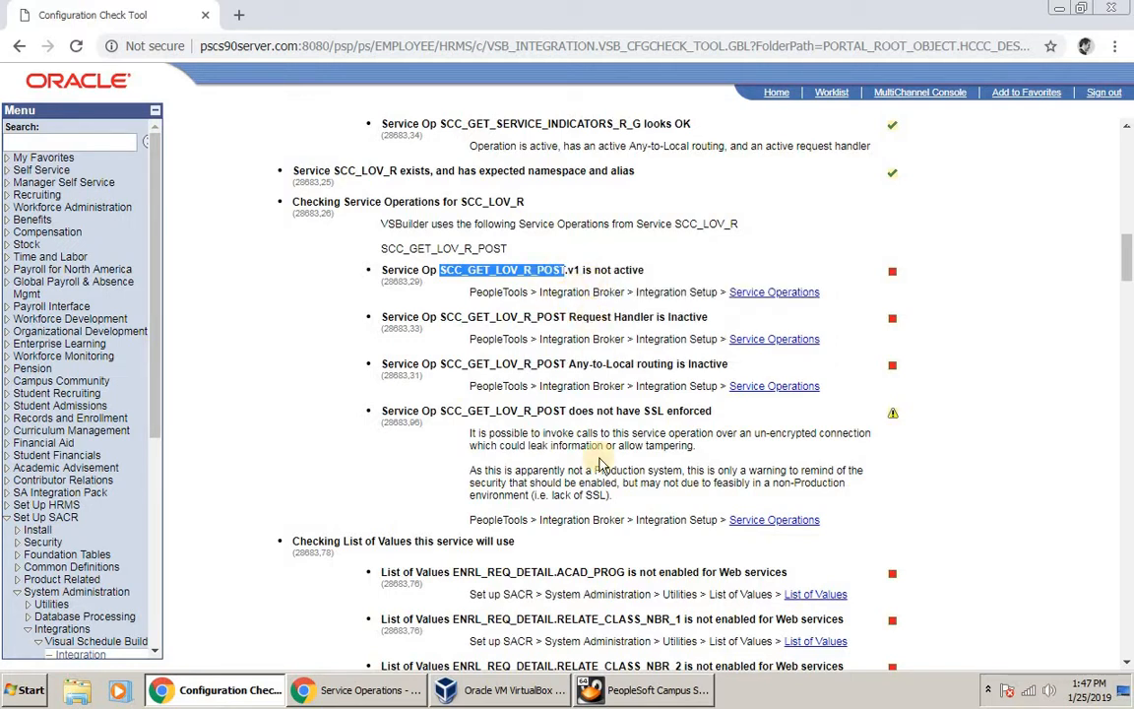
left_click(391, 695)
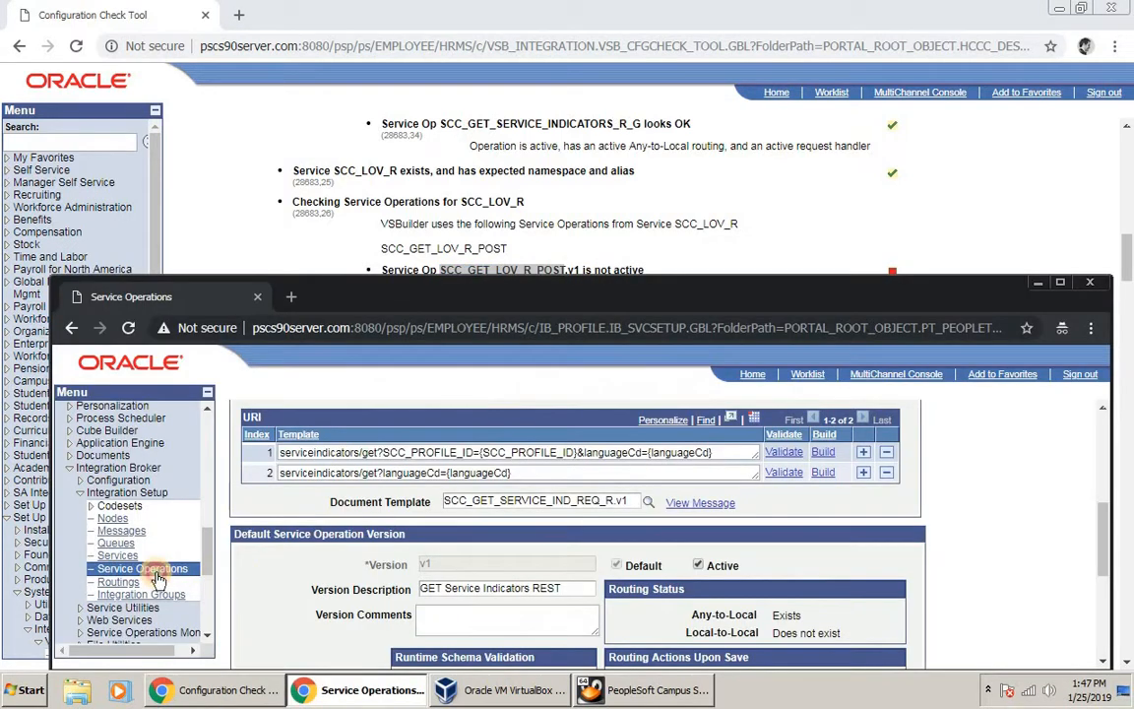
left_click(147, 569)
left_click(455, 513)
key("ctrl+v")
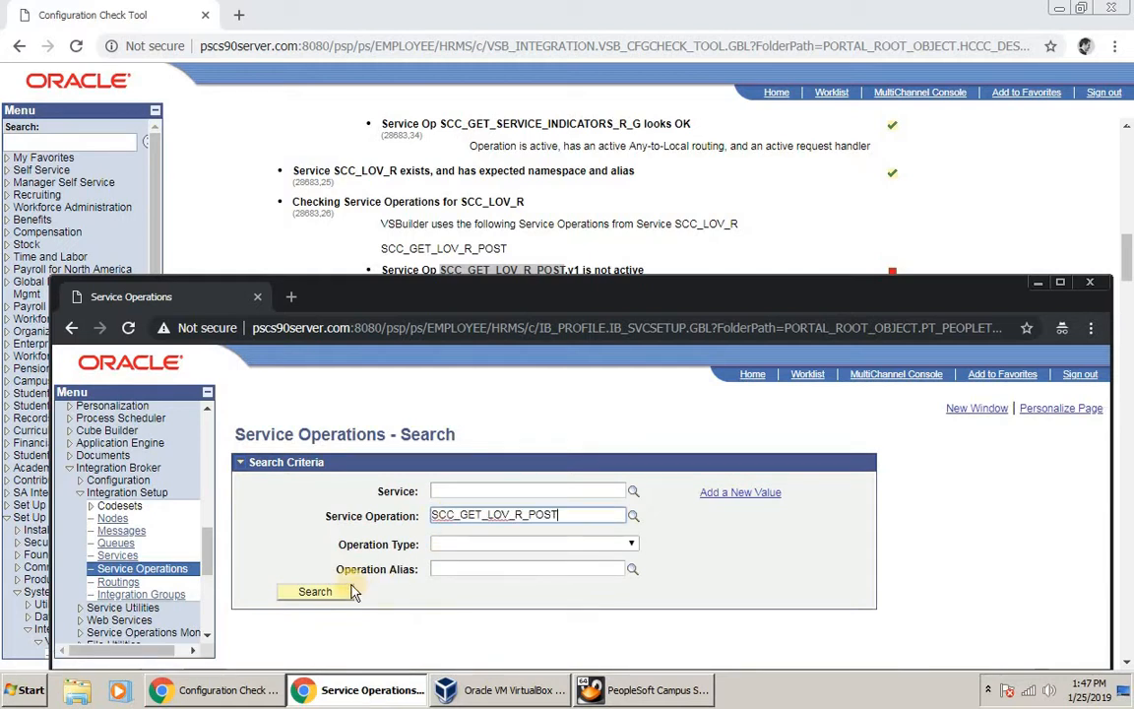
left_click(335, 591)
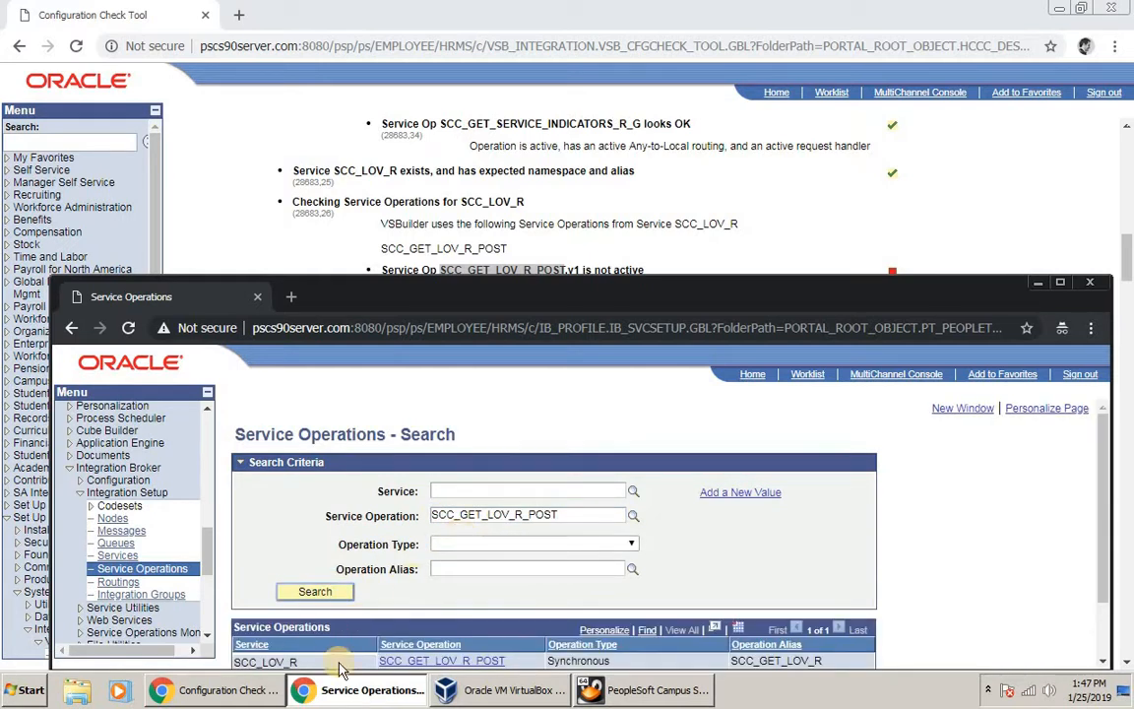
left_click(436, 662)
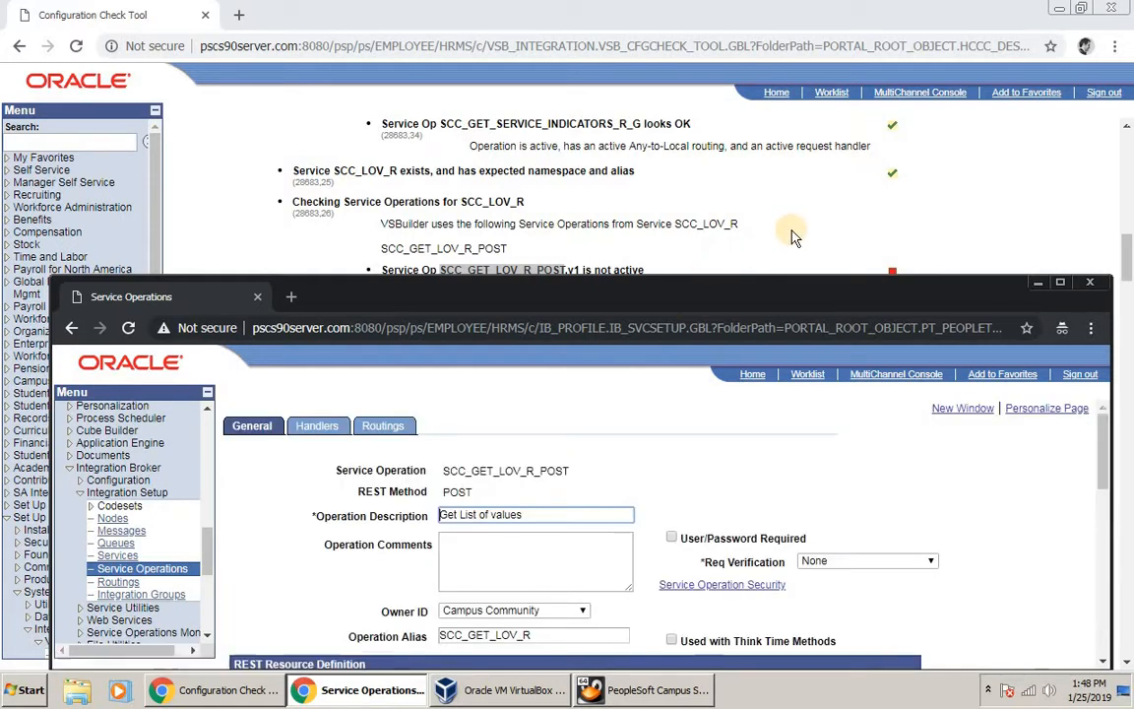
Step: Mark default version v1 Active, save, and return to the config check results
scroll(796, 232, "down", 3)
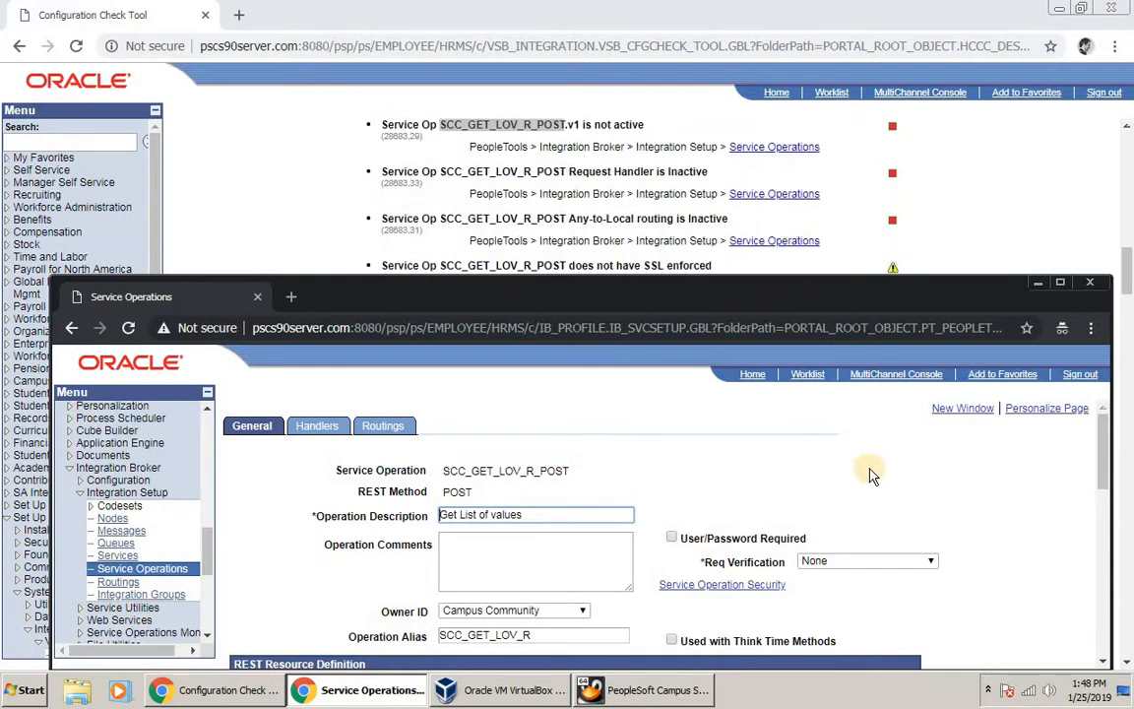
scroll(924, 519, "down", 5)
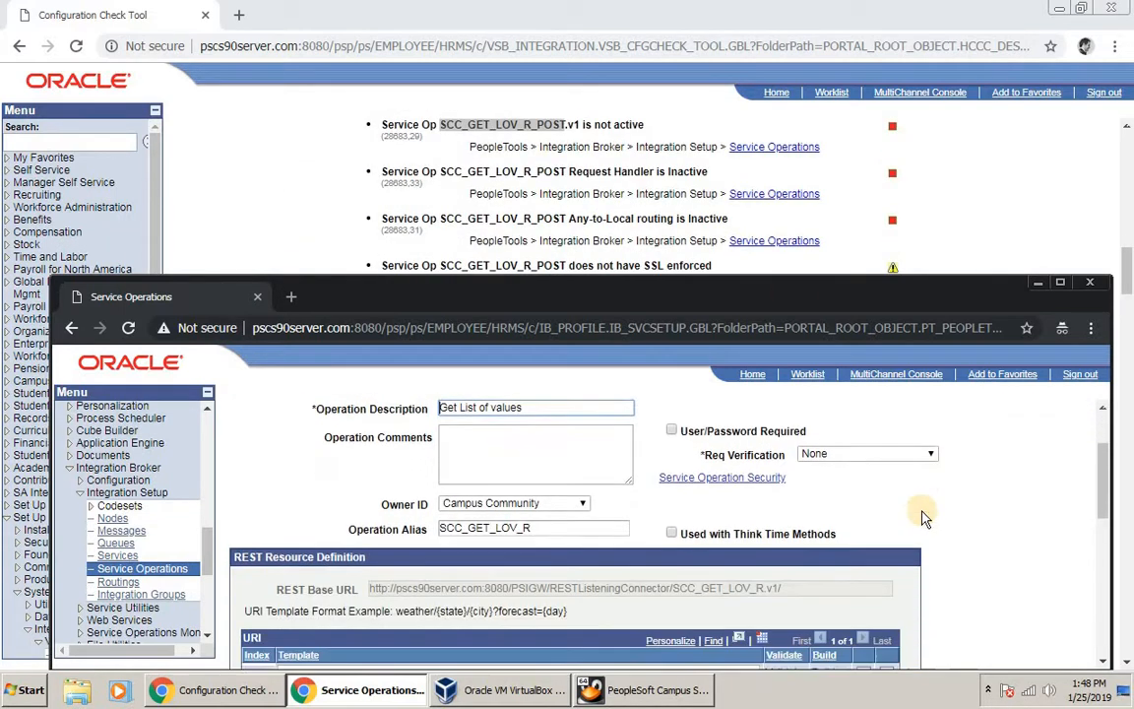
scroll(924, 519, "down", 3)
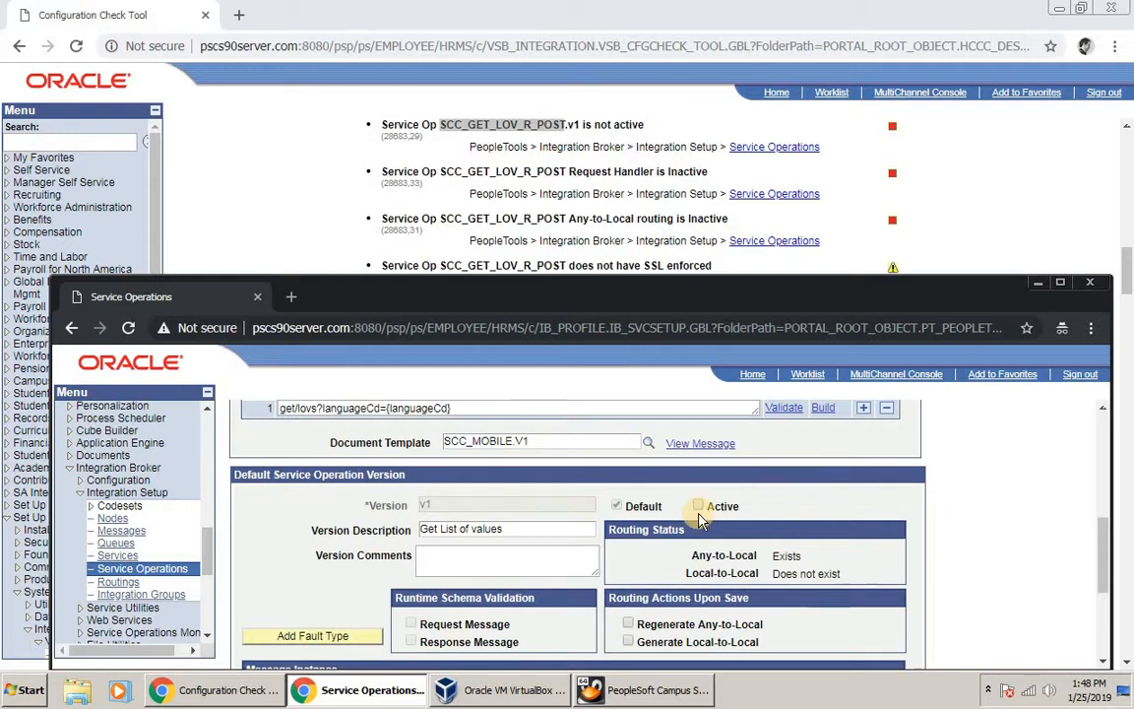
left_click(699, 508)
scroll(1029, 547, "down", 5)
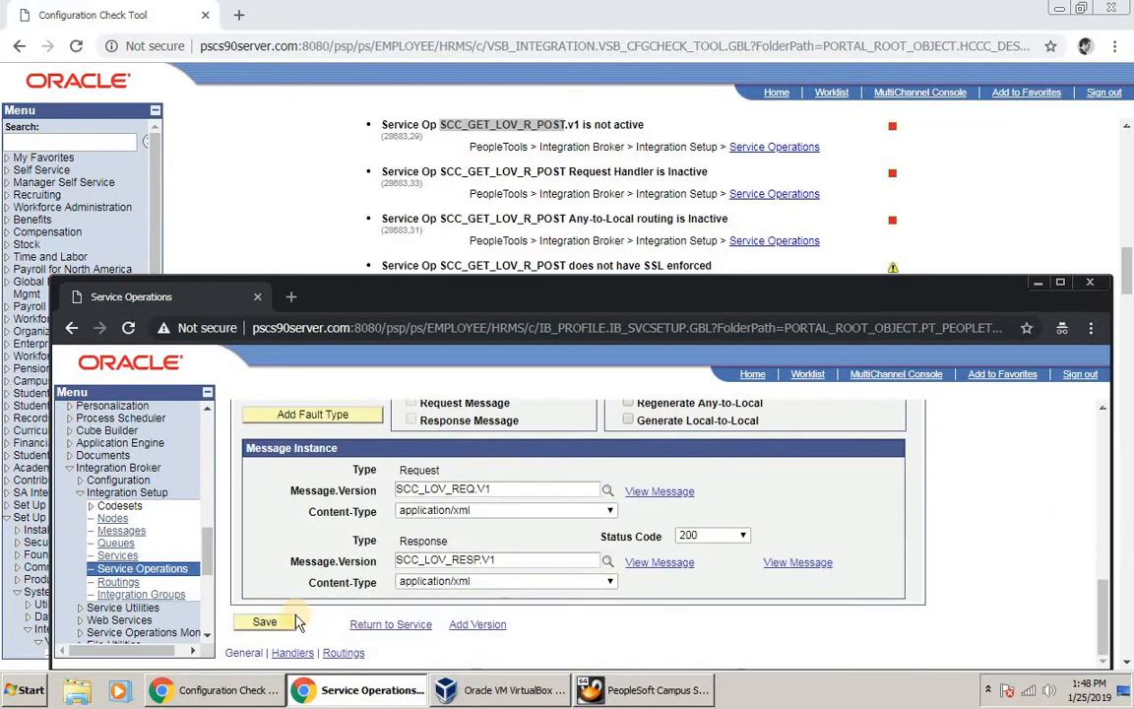
left_click(266, 623)
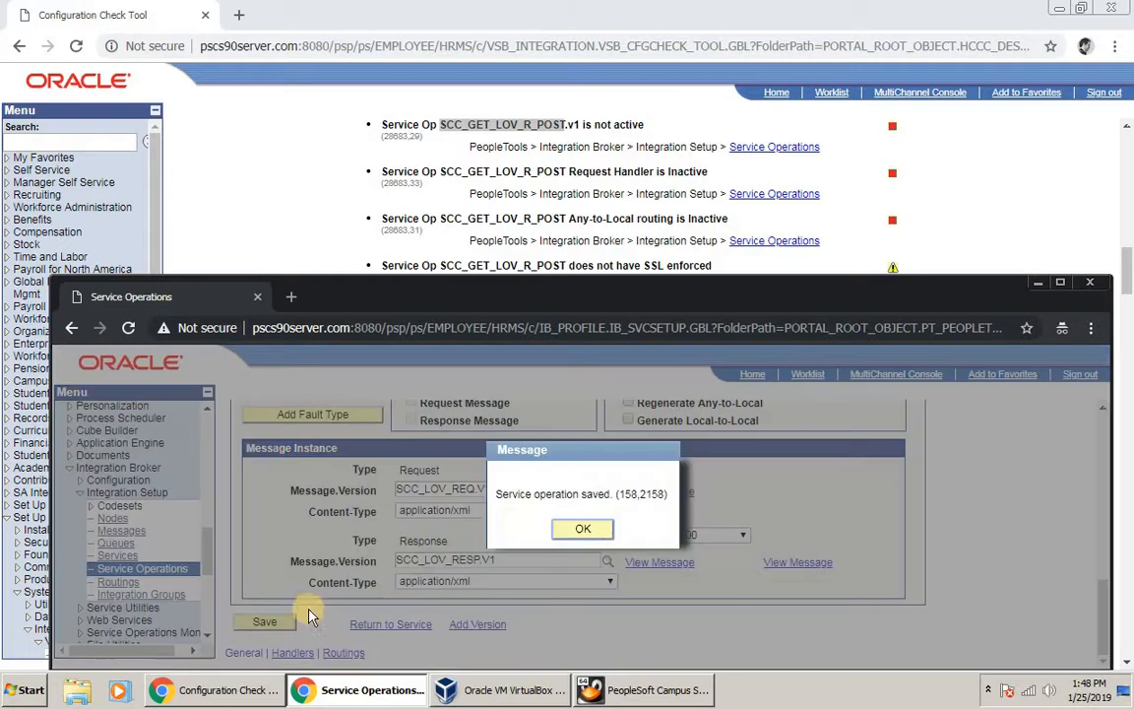
left_click(585, 531)
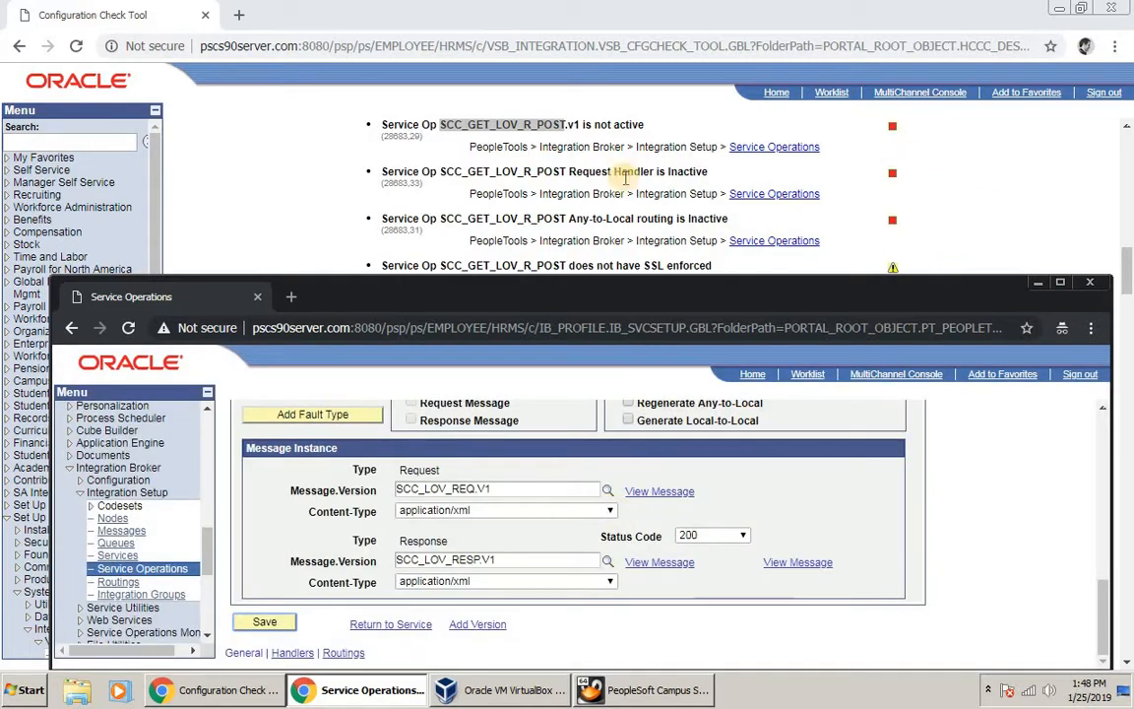
left_click(541, 172)
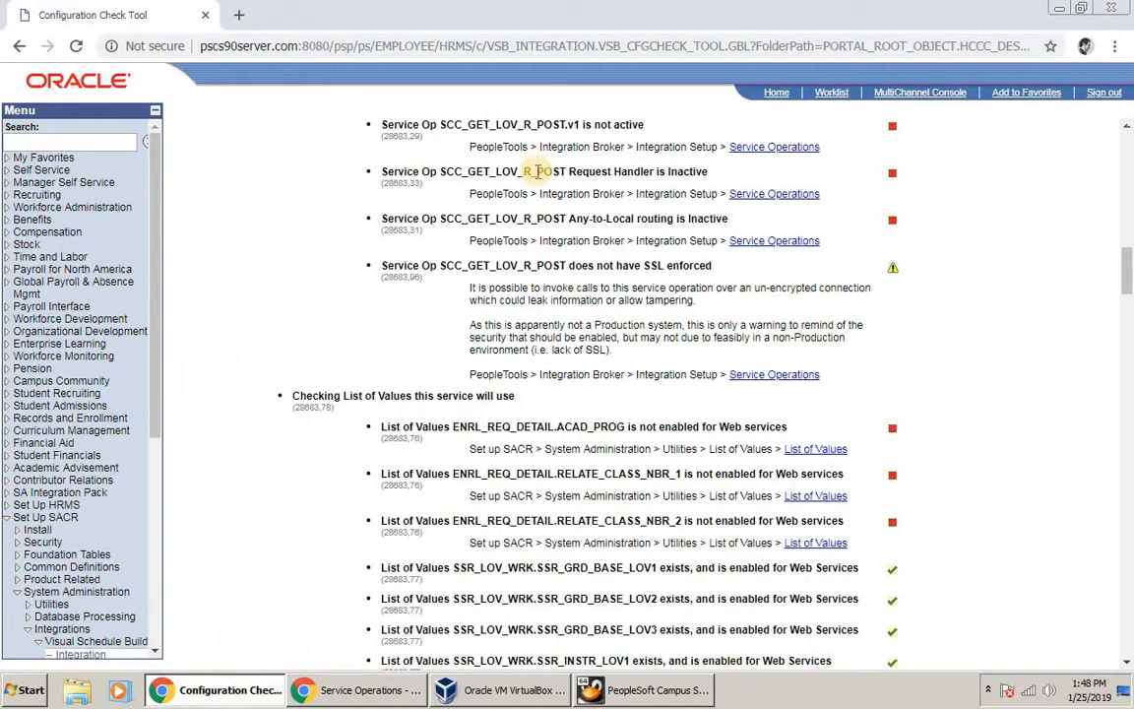
Step: Copy SCC_GET_LOV_R_POST from the request handler line, then search for and open it in Service Operations
scroll(539, 186, "up", 1)
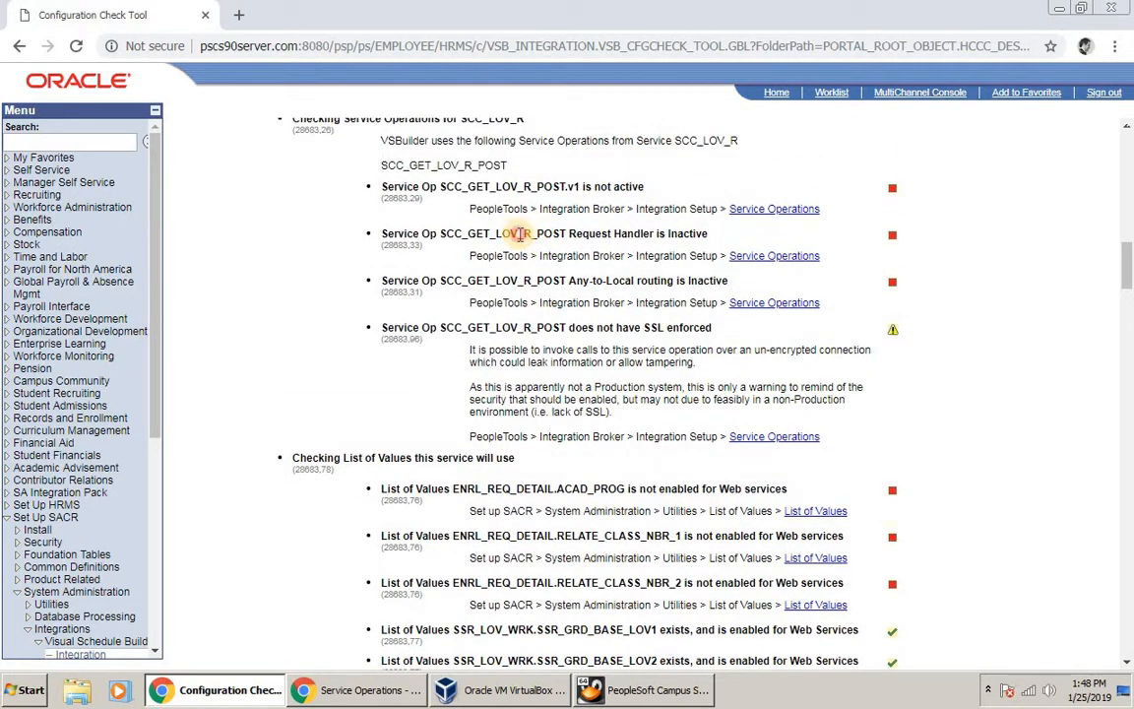
double_click(519, 234)
right_click(519, 239)
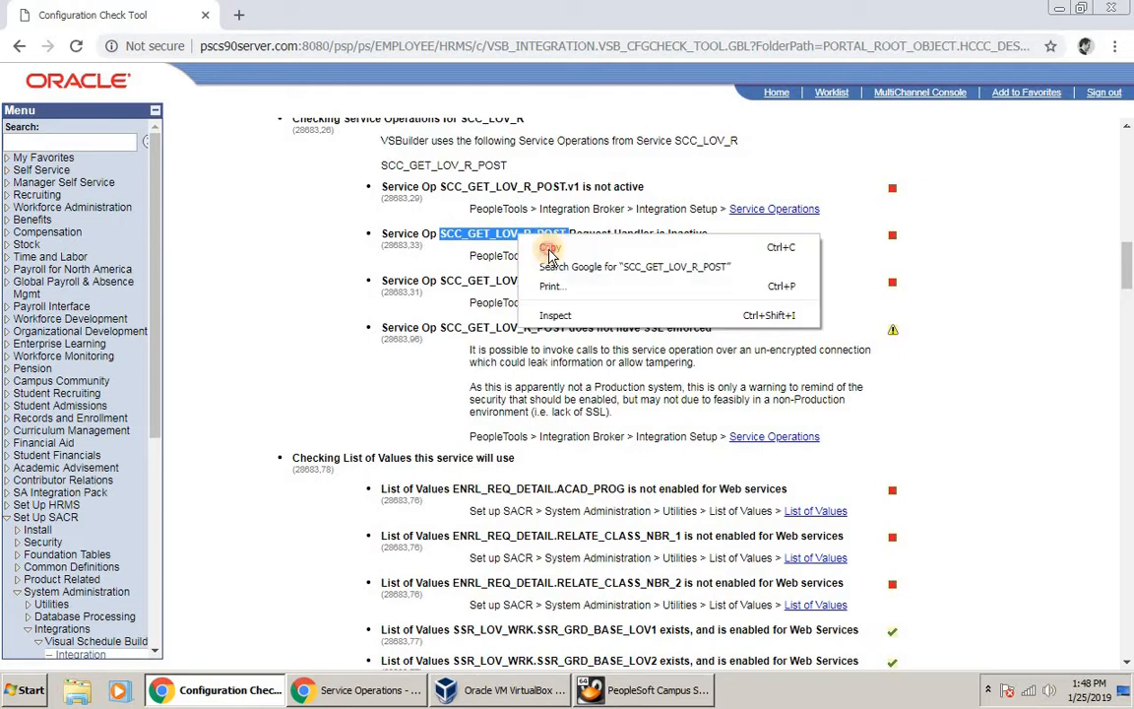
left_click(532, 247)
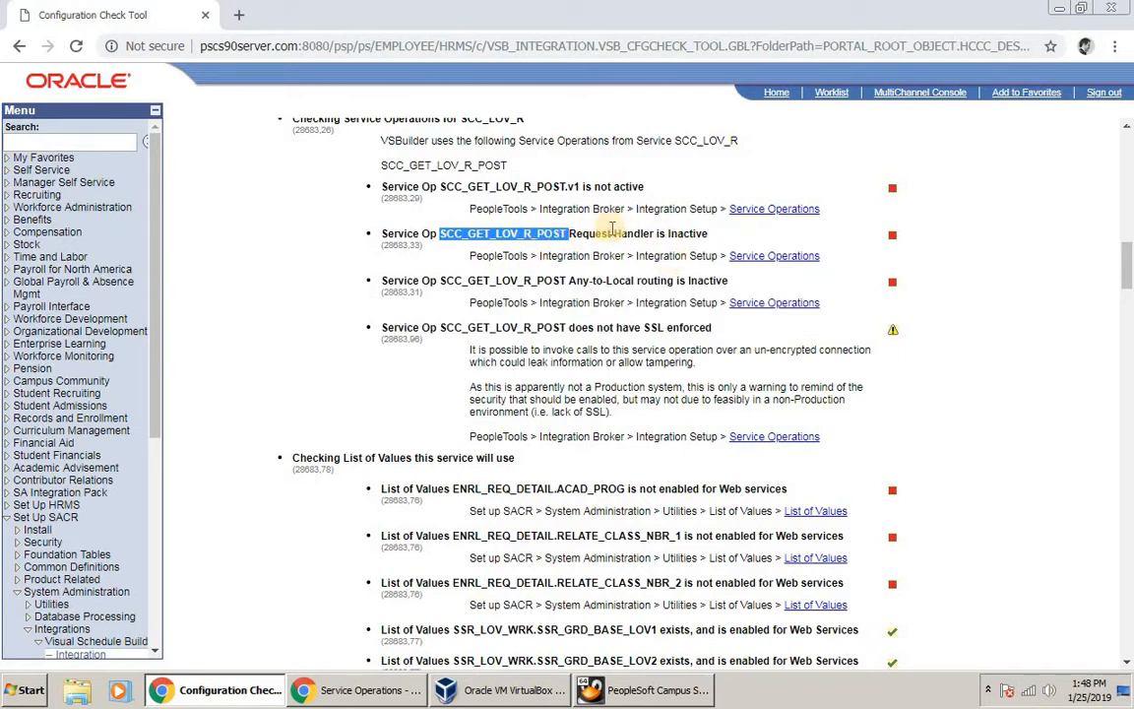
key("alt+Tab")
left_click(128, 568)
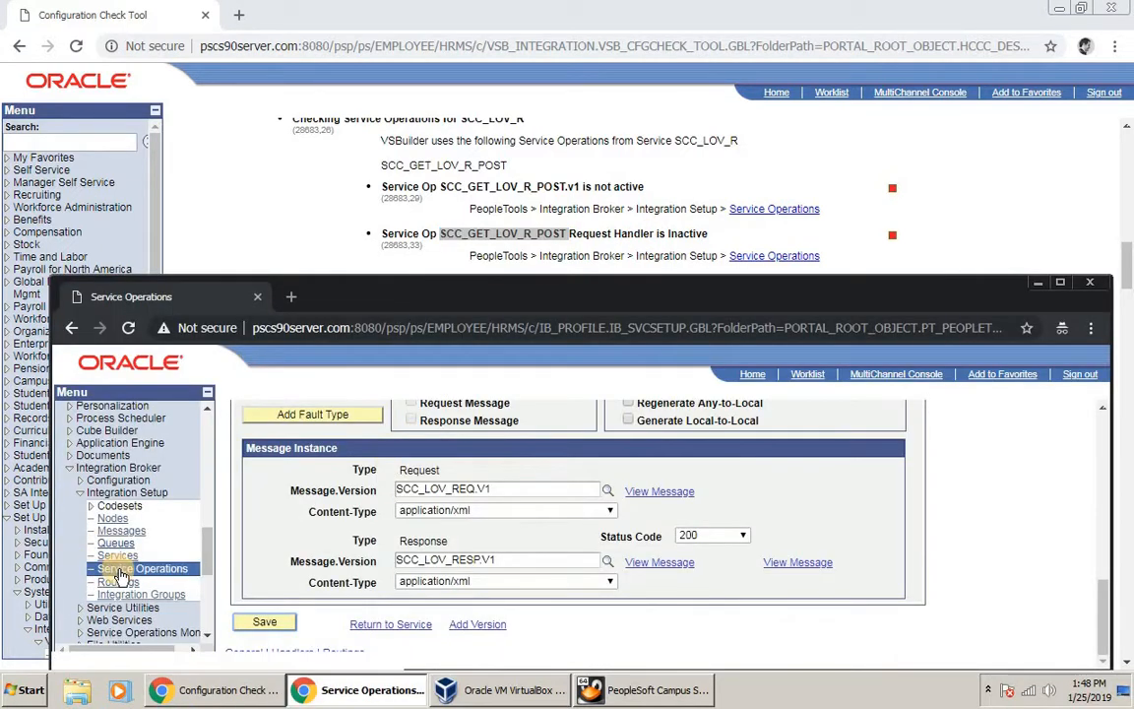
left_click(464, 513)
key("ctrl+v")
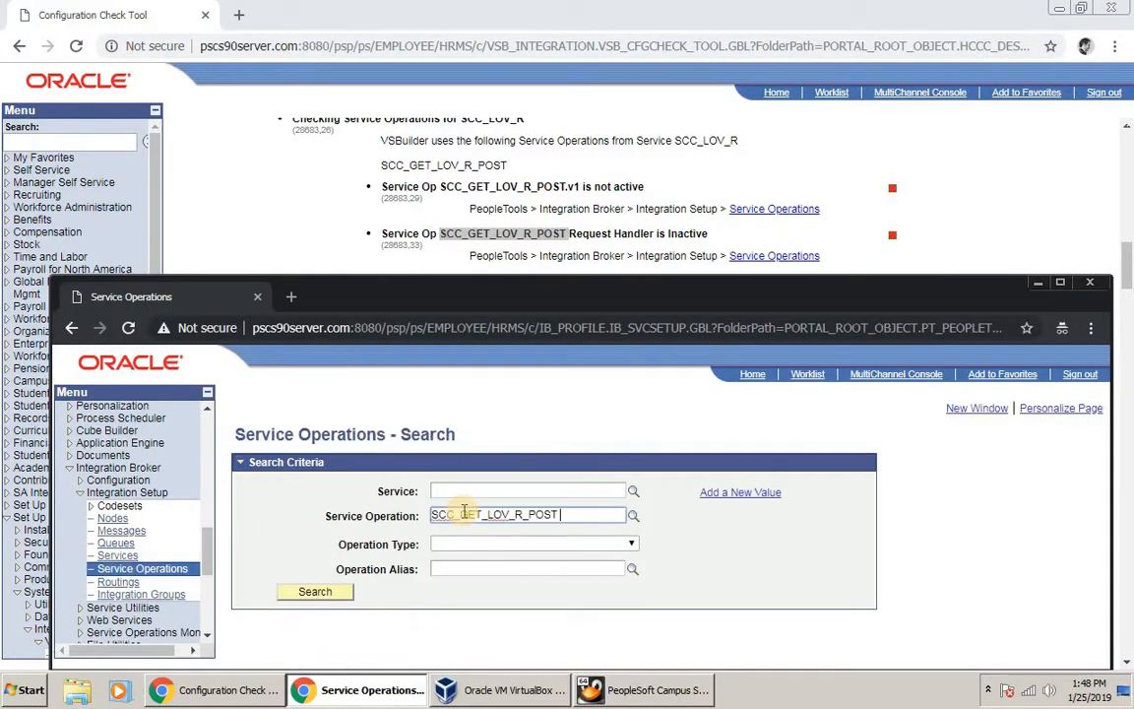
key("Return")
scroll(471, 558, "down", 1)
left_click(463, 587)
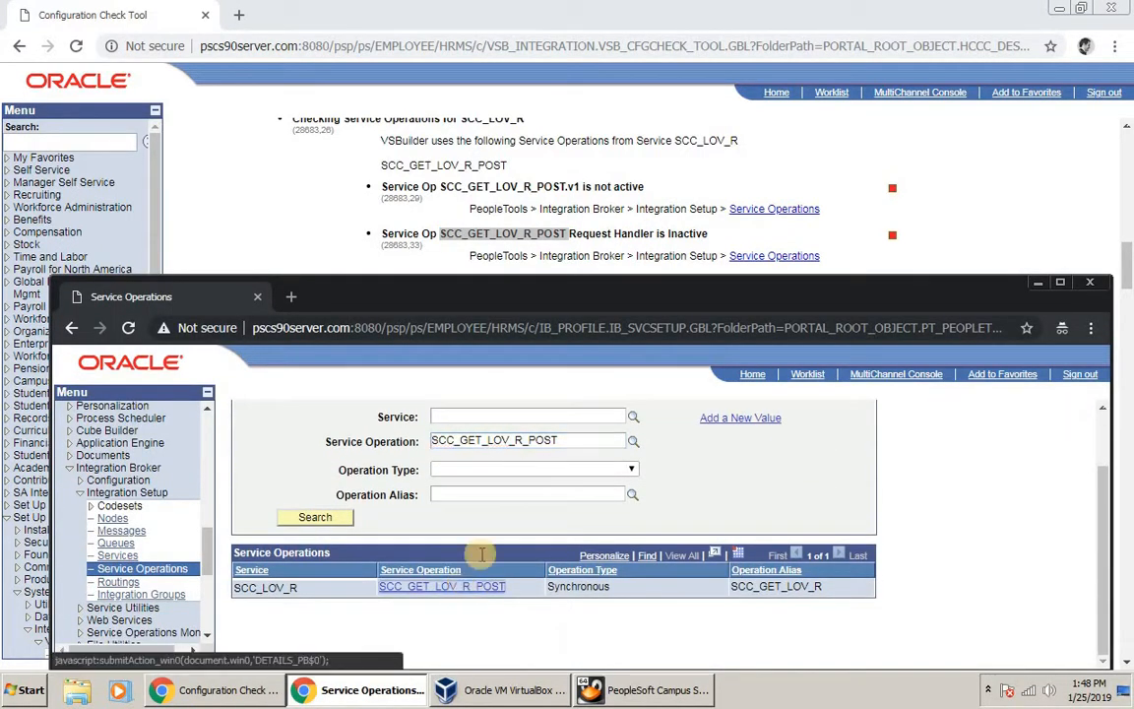
Step: Set the REQUESTHDLR handler status to Active, save, and return to the config check results
left_click(332, 432)
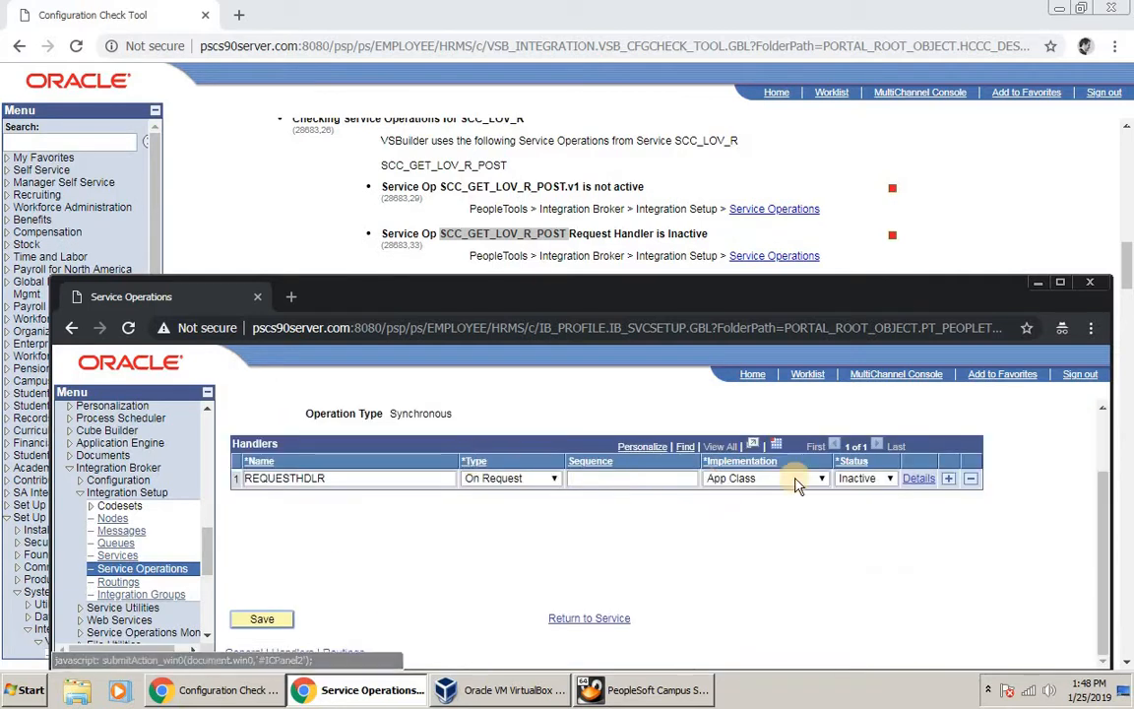
left_click(862, 487)
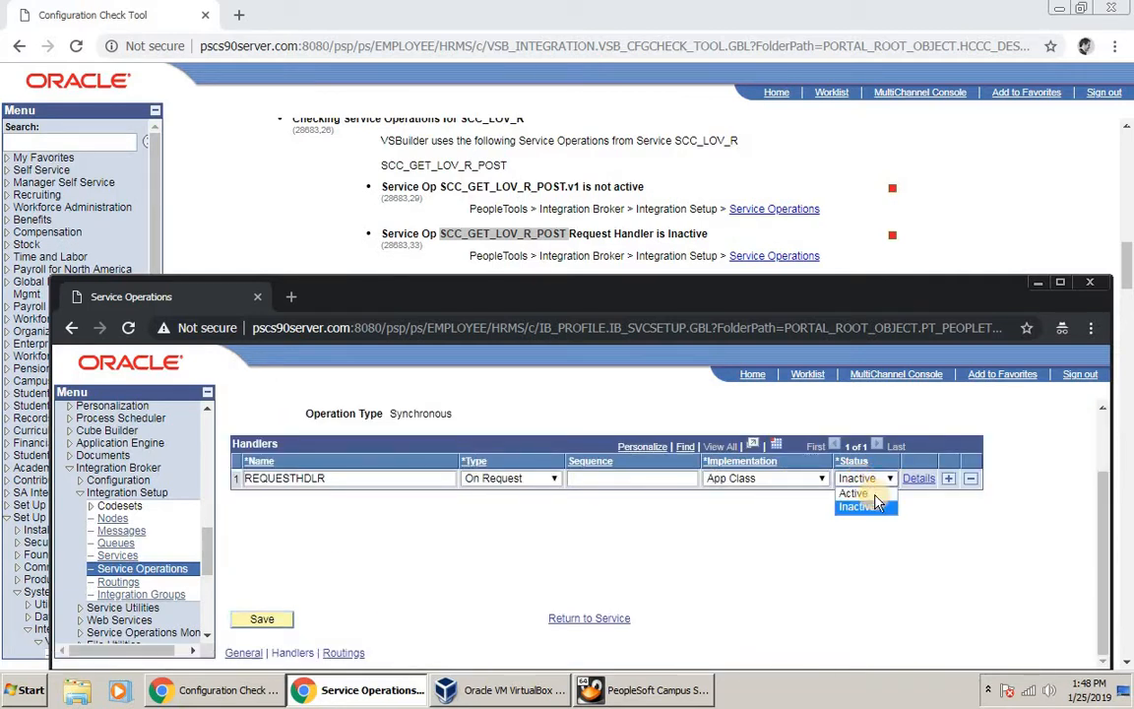
left_click(850, 492)
left_click(262, 623)
left_click(583, 530)
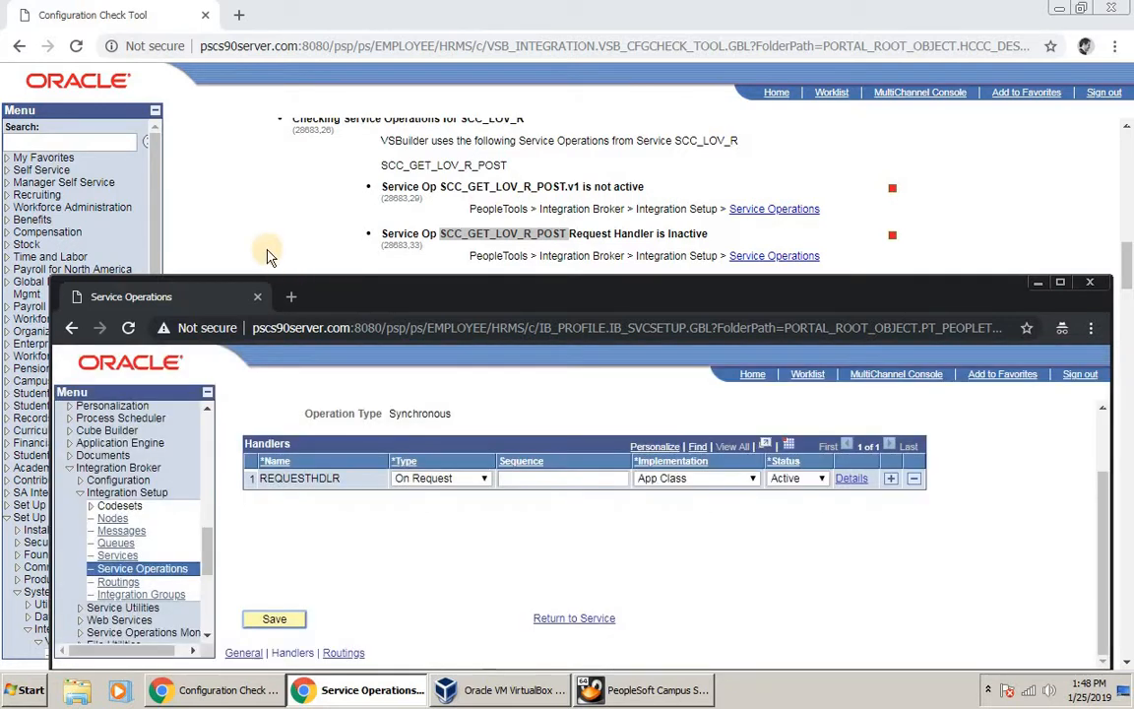
left_click(296, 245)
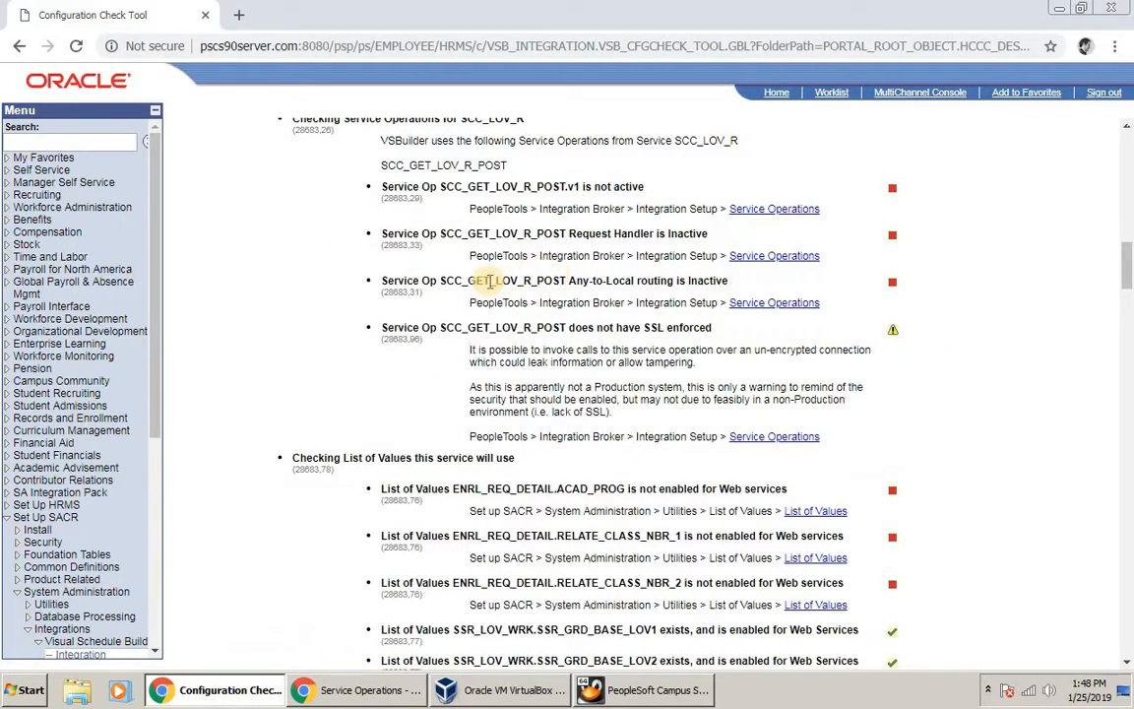
Step: Copy SCC_GET_LOV_R_POST from the routing line, then search for and open it in Service Operations
double_click(490, 280)
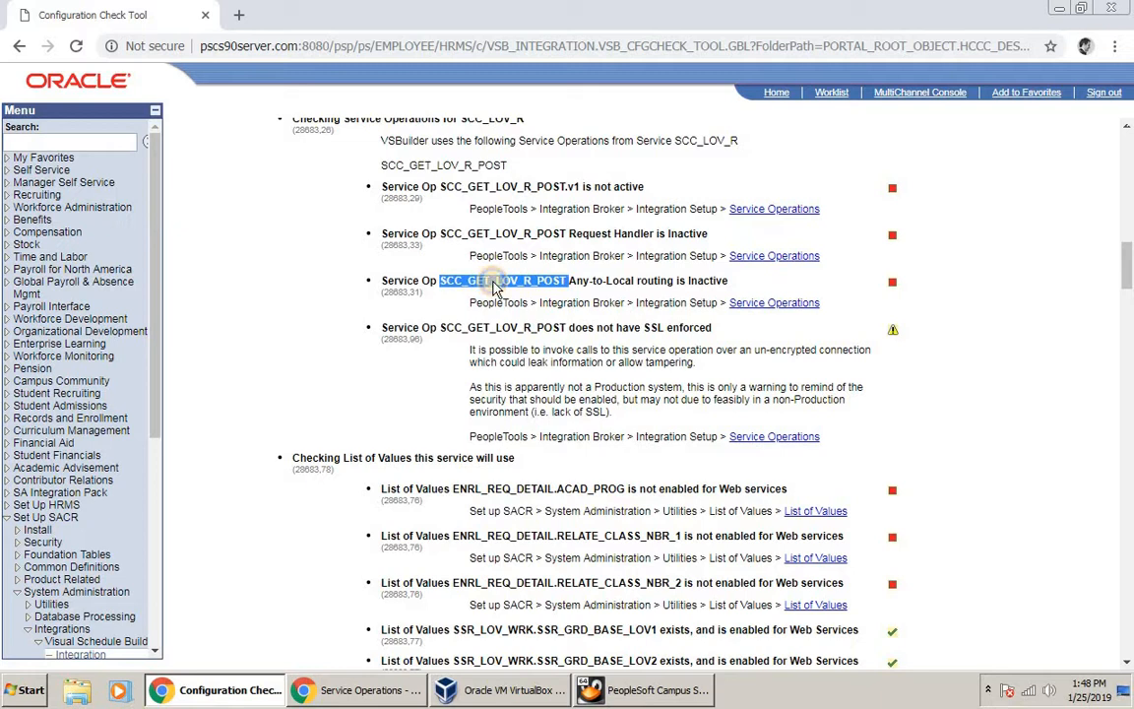
right_click(494, 283)
left_click(512, 295)
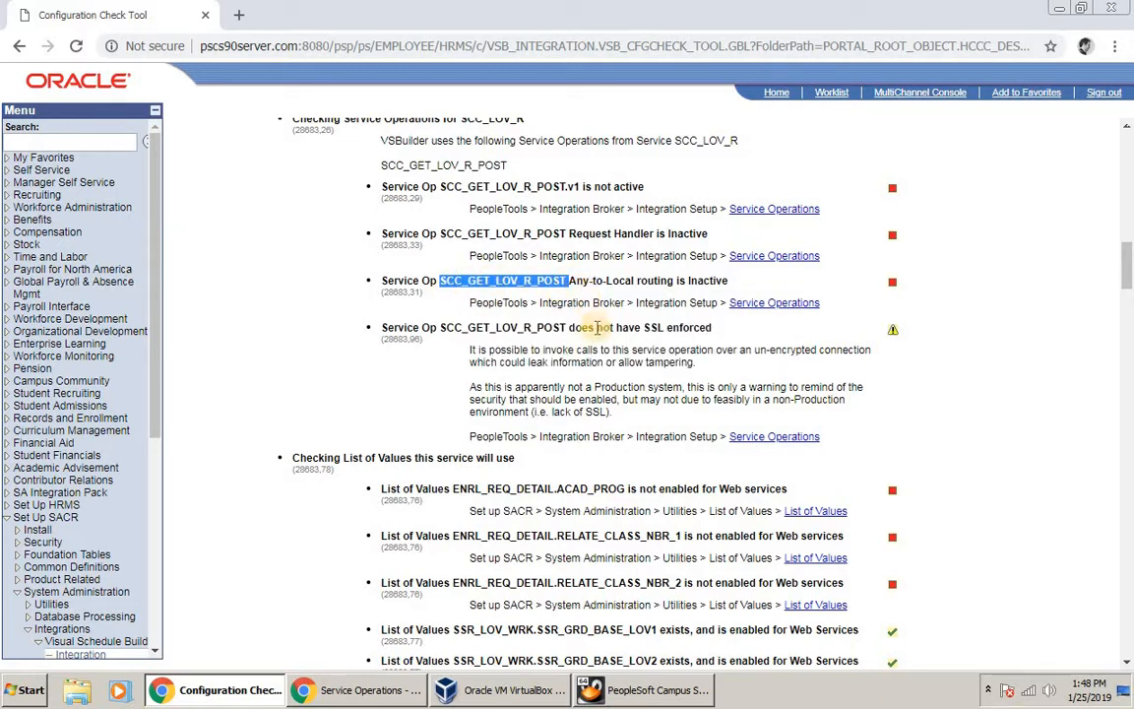
left_click(370, 689)
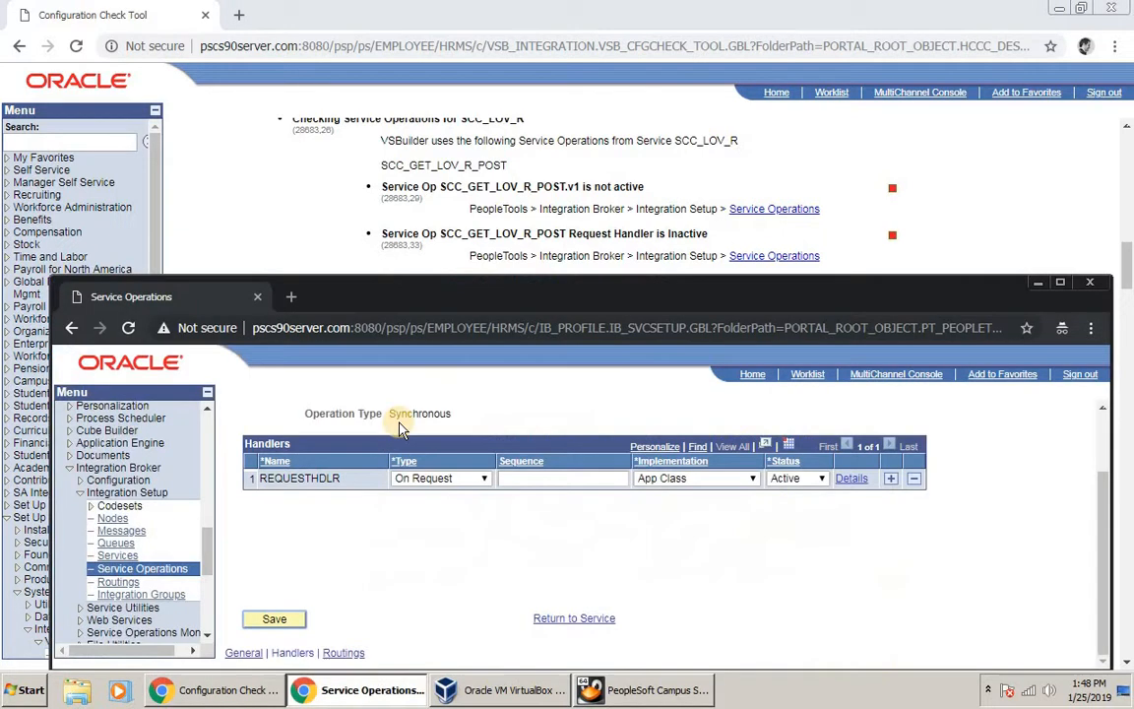
left_click(133, 568)
left_click(489, 516)
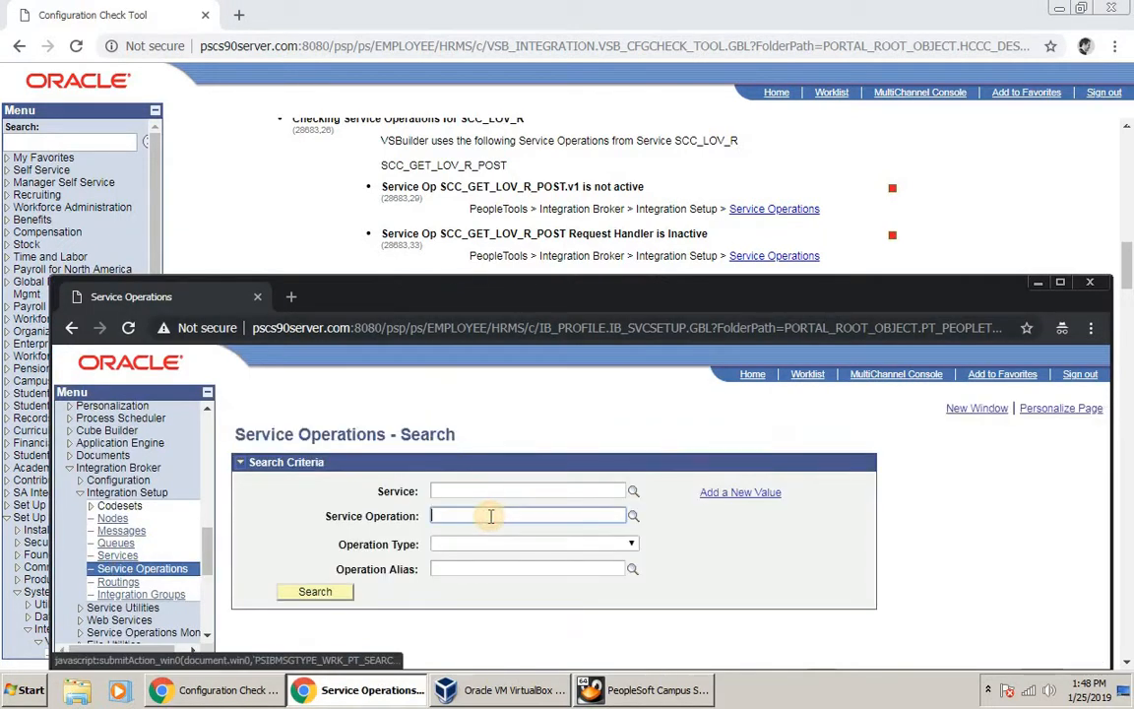
key("ctrl+v")
key("Return")
left_click(491, 662)
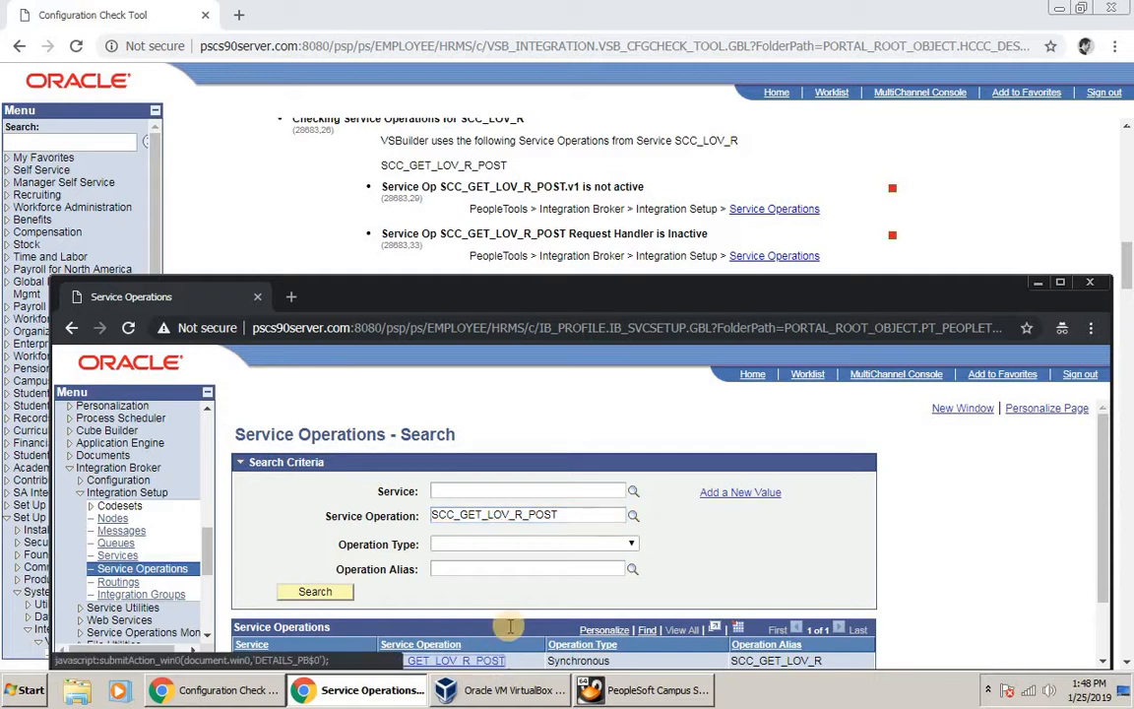
Step: Activate the routing to PSFT_HR on the Routings tab, save, and return to the config check report
scroll(414, 541, "down", 1)
scroll(651, 537, "down", 2)
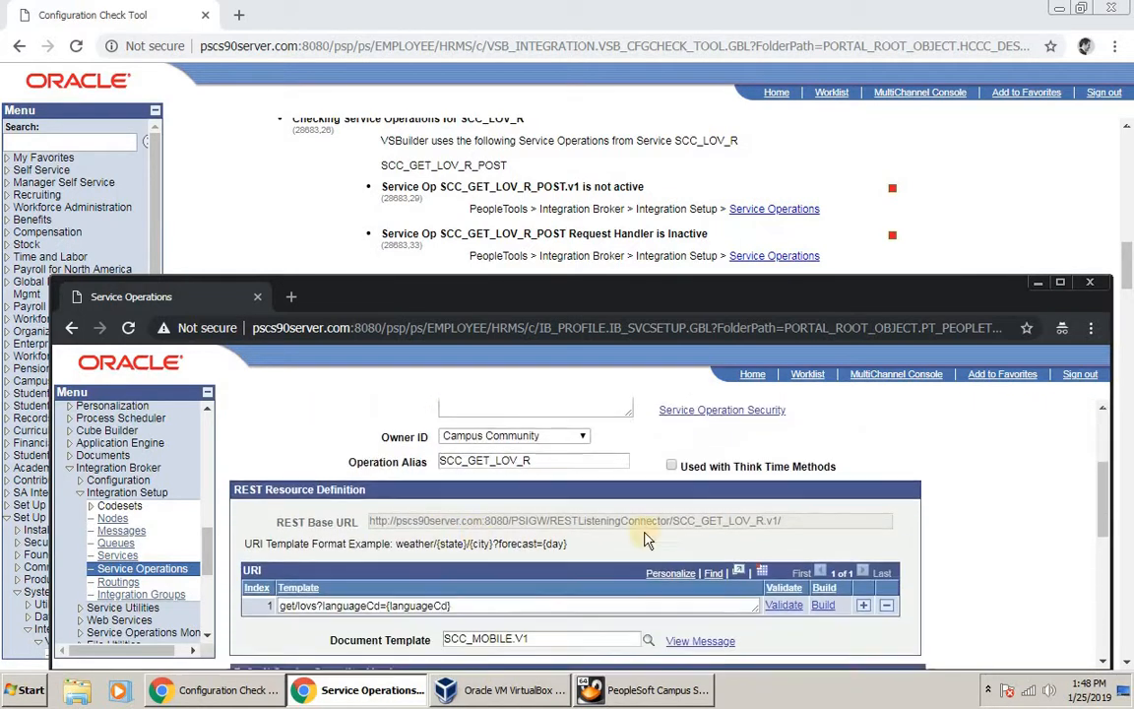
scroll(873, 572, "down", 2)
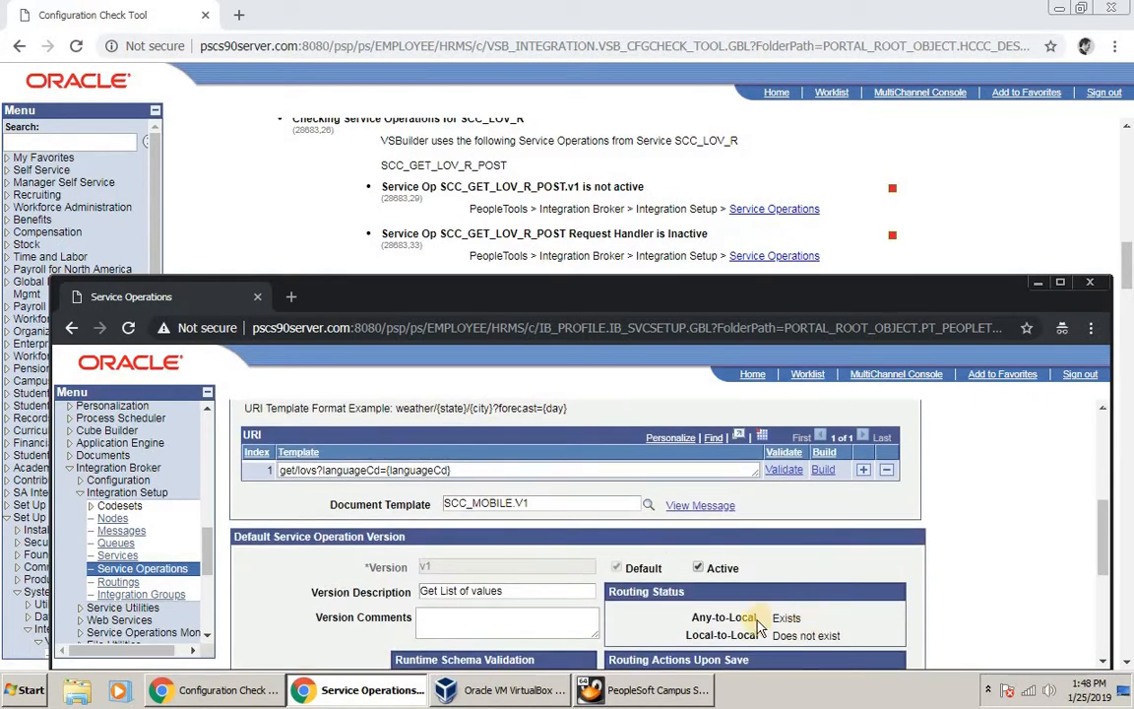
left_click_drag(1104, 561, 1104, 418)
scroll(540, 405, "up", 1)
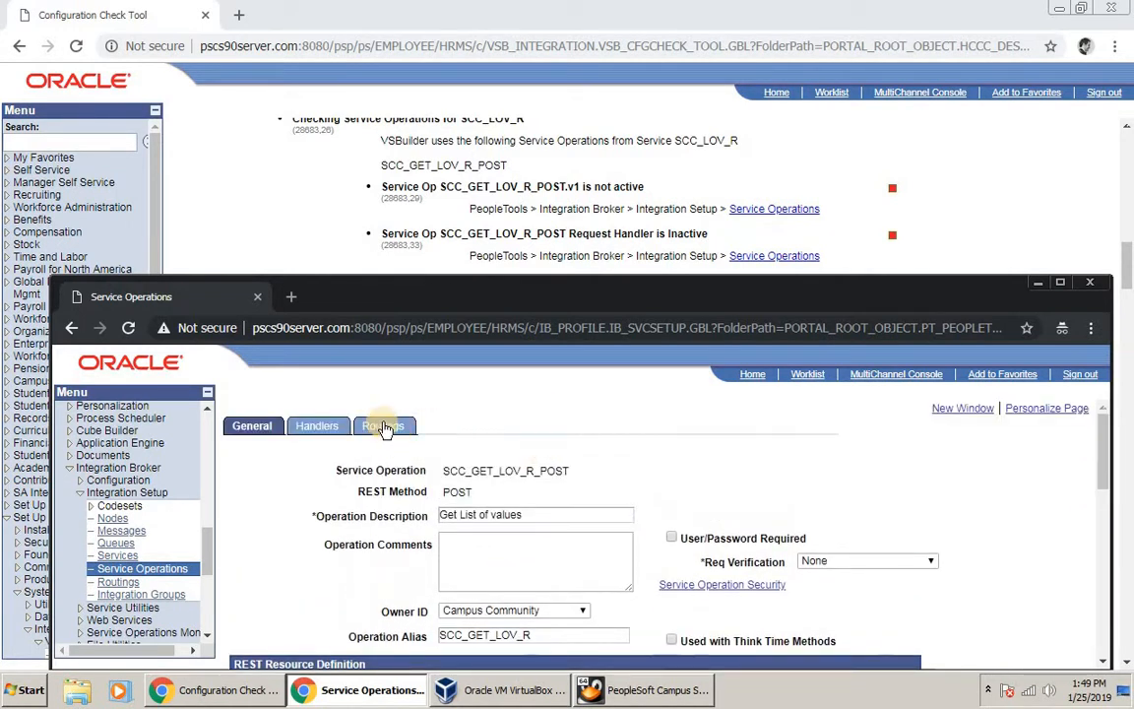
left_click(383, 426)
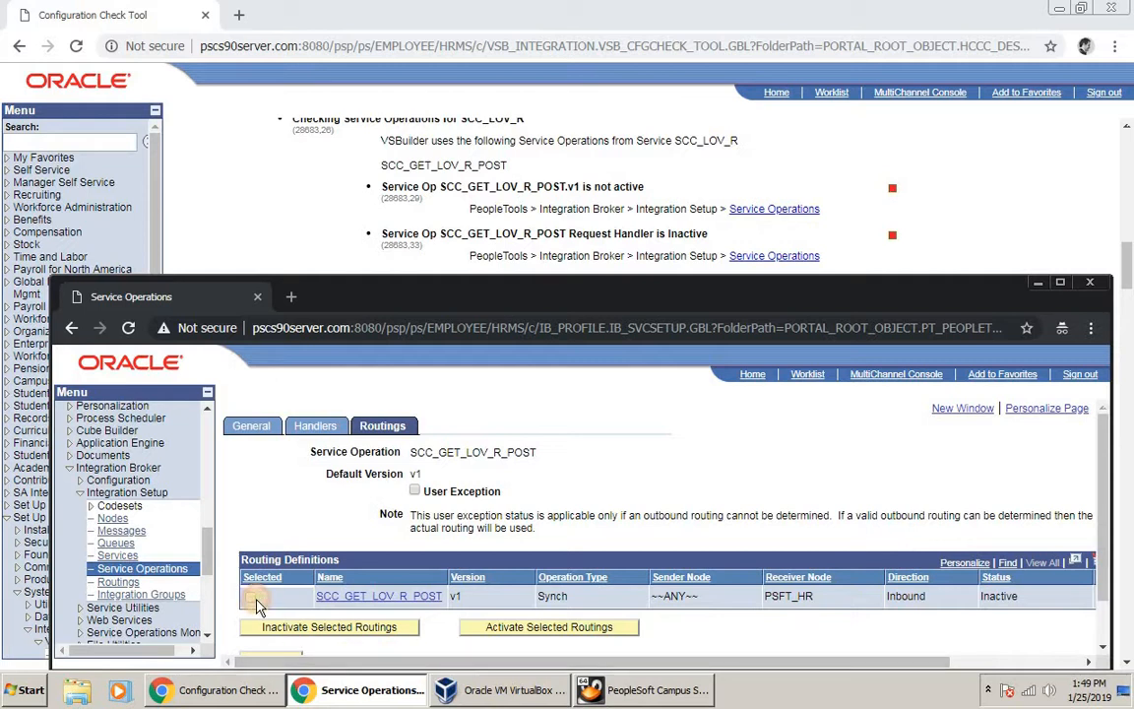
left_click(520, 629)
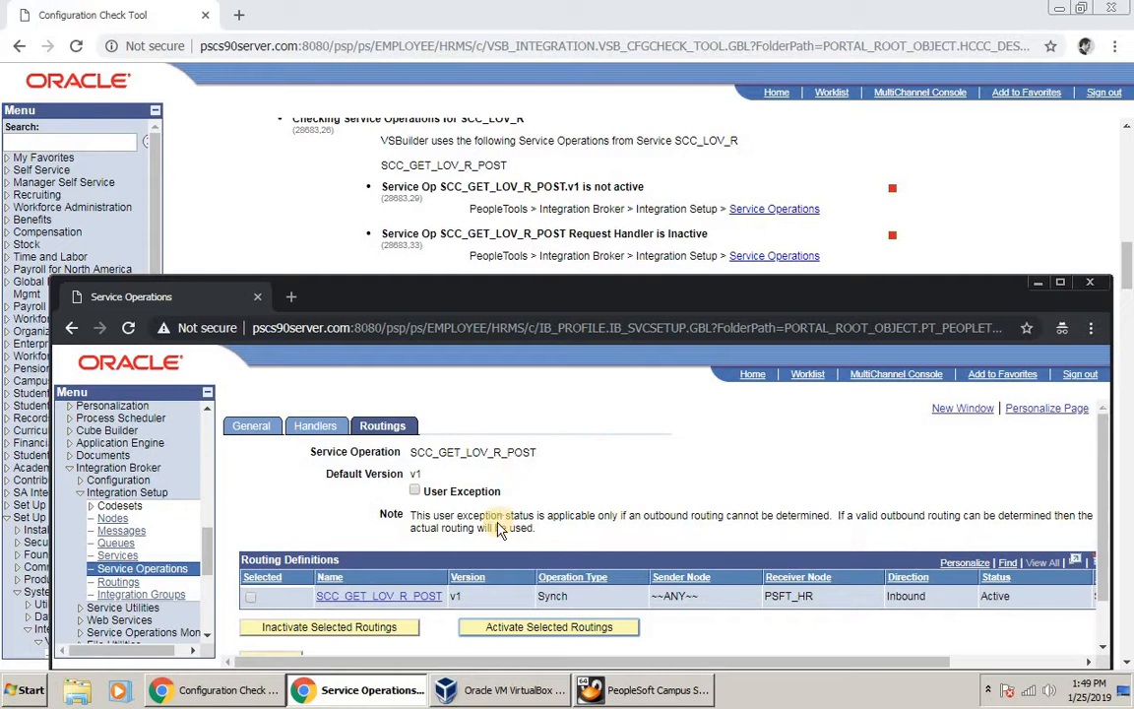
scroll(284, 620, "down", 1)
left_click(271, 606)
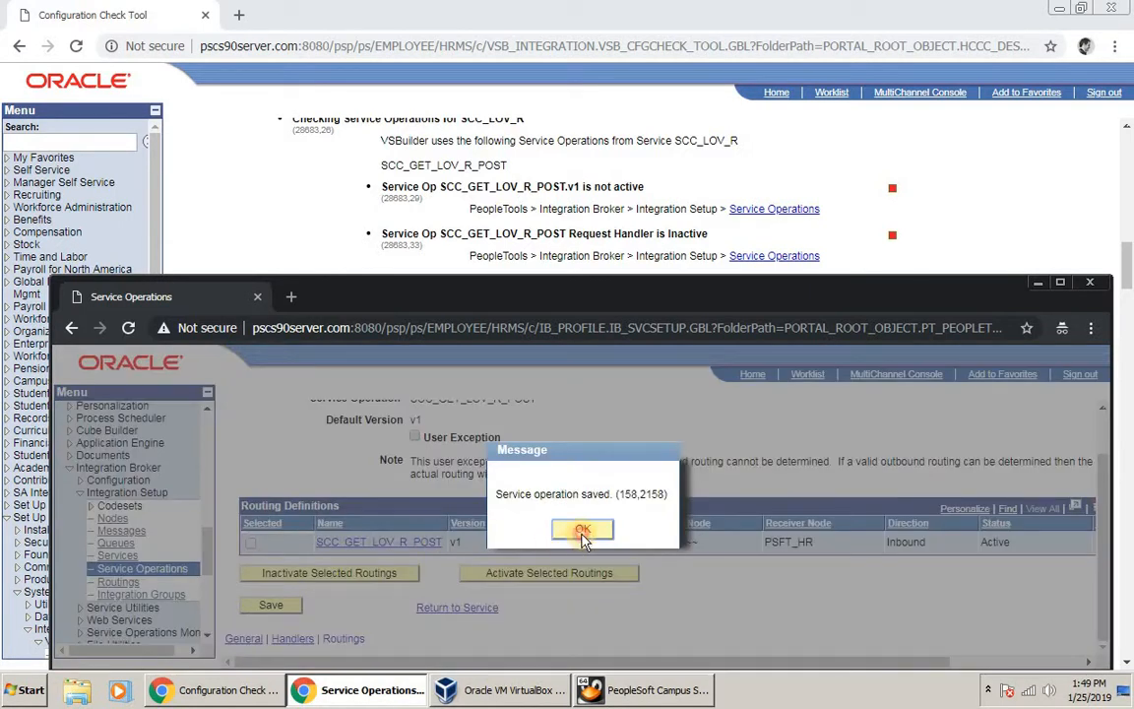
left_click(582, 532)
left_click(329, 203)
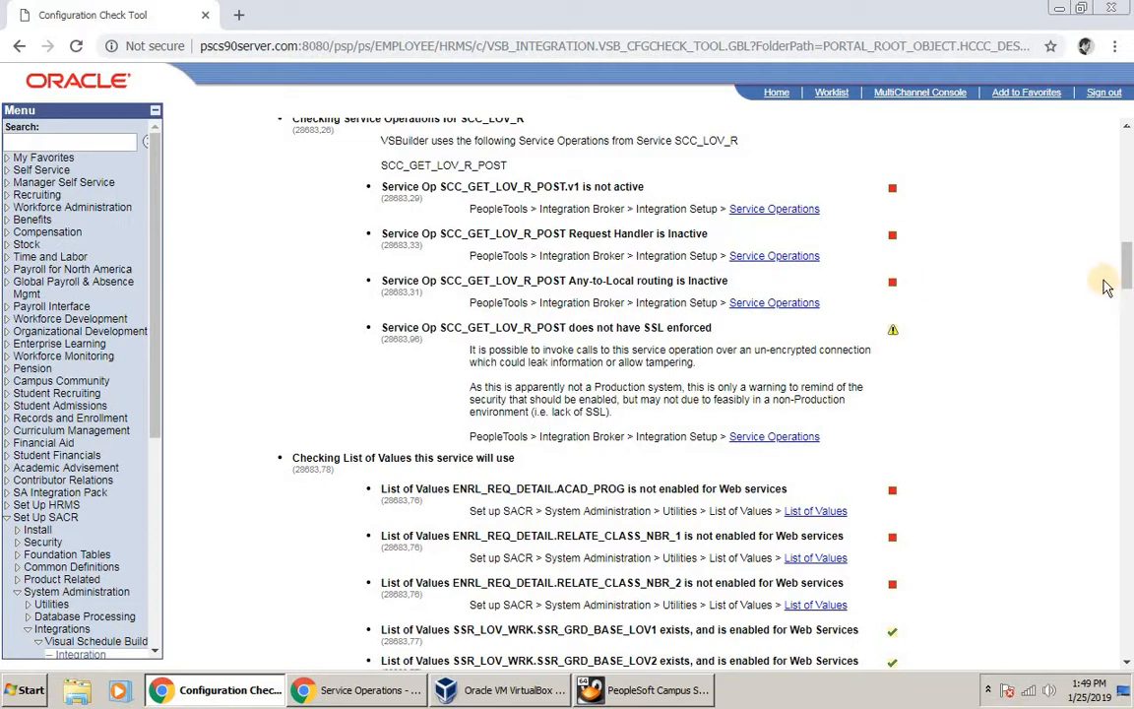
Step: From the top of the Config Check page, rerun Check for Errors and scroll to the List of Values checks
left_click_drag(1126, 269, 1126, 148)
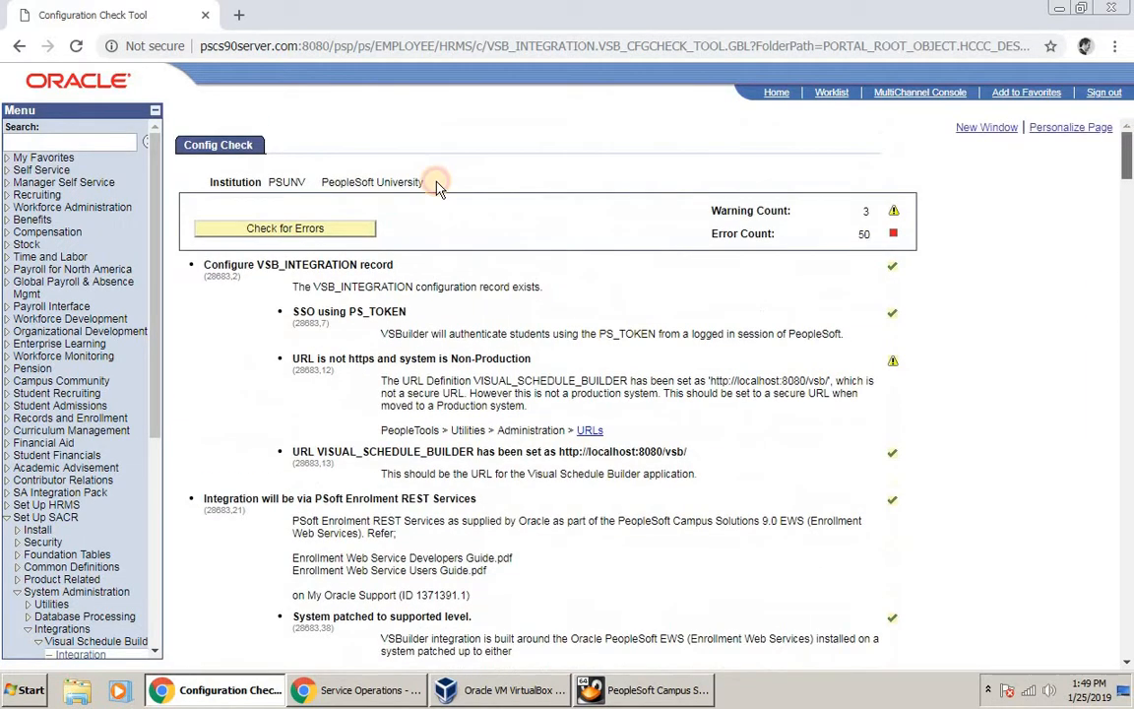
left_click(284, 237)
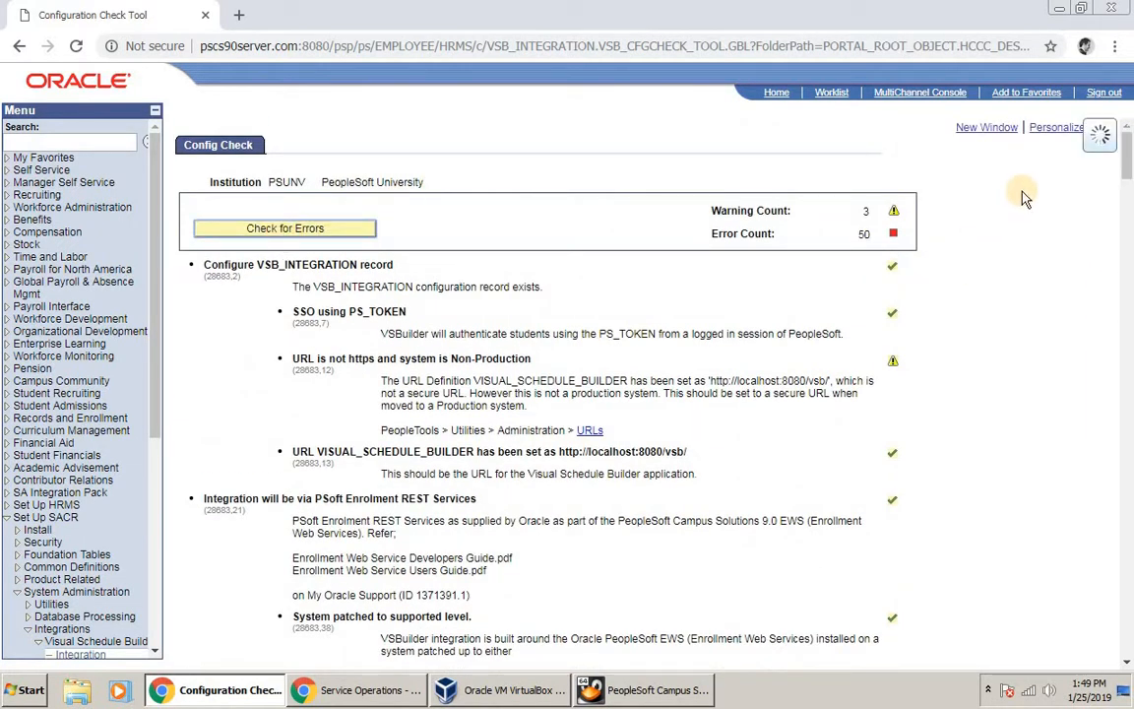
left_click(1129, 248)
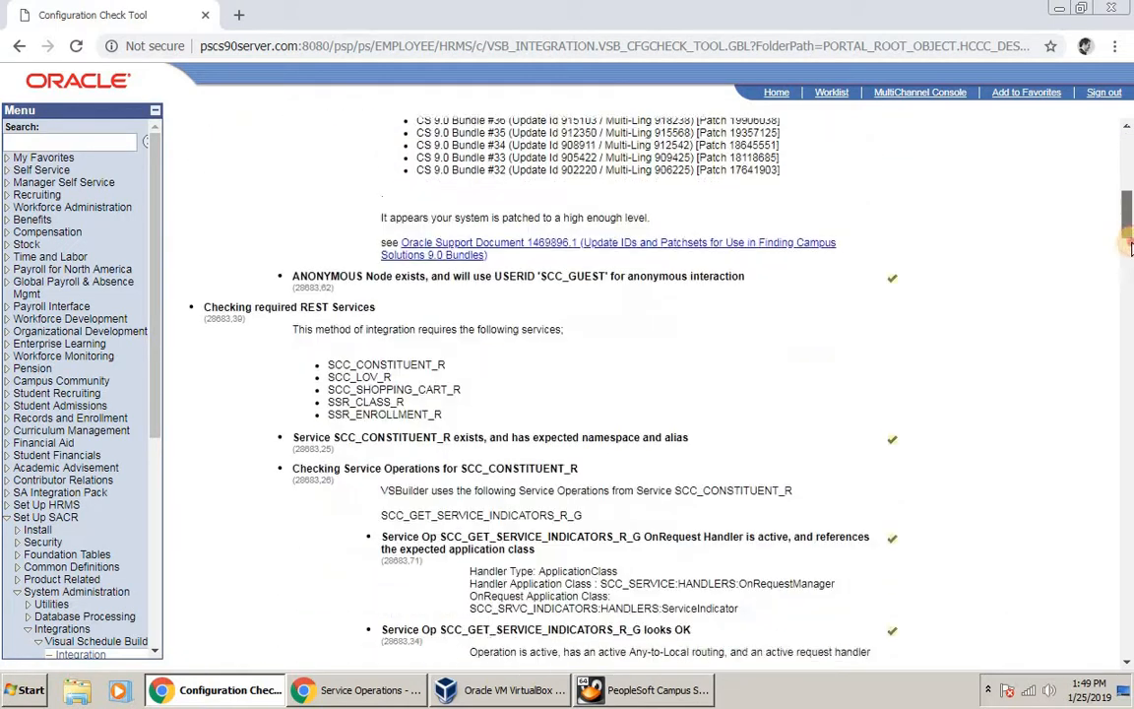
left_click_drag(1131, 248, 1118, 291)
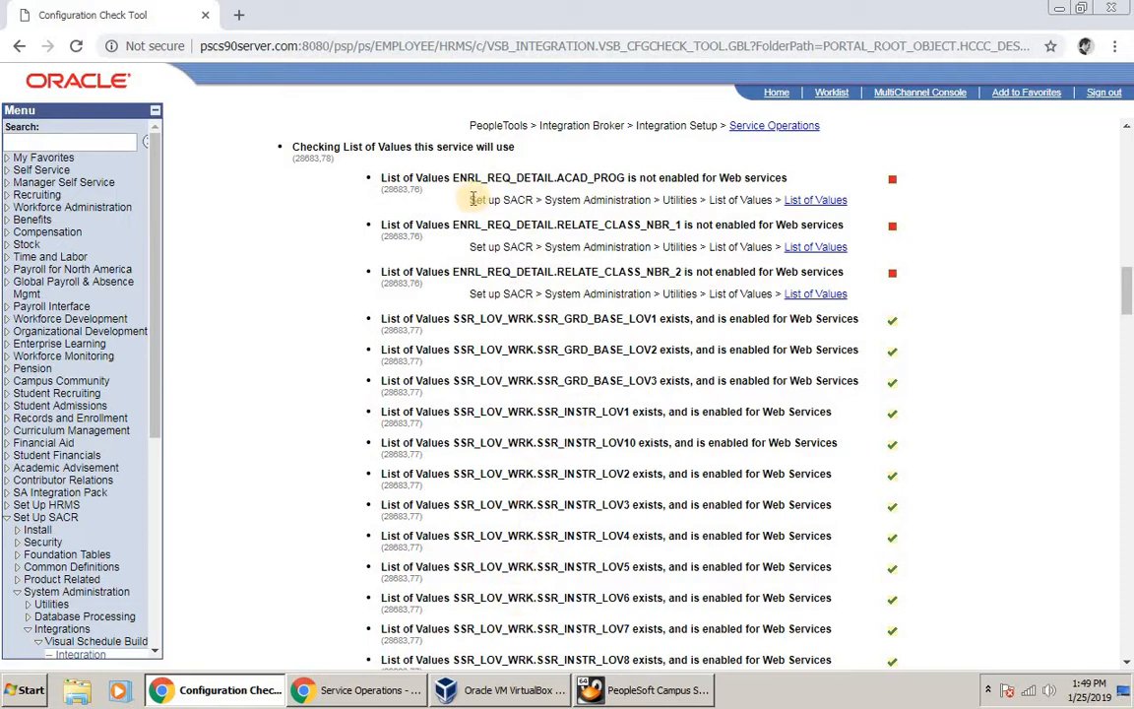
Step: Go to Set Up SACR > System Administration > Utilities > List of Values search page
left_click(354, 692)
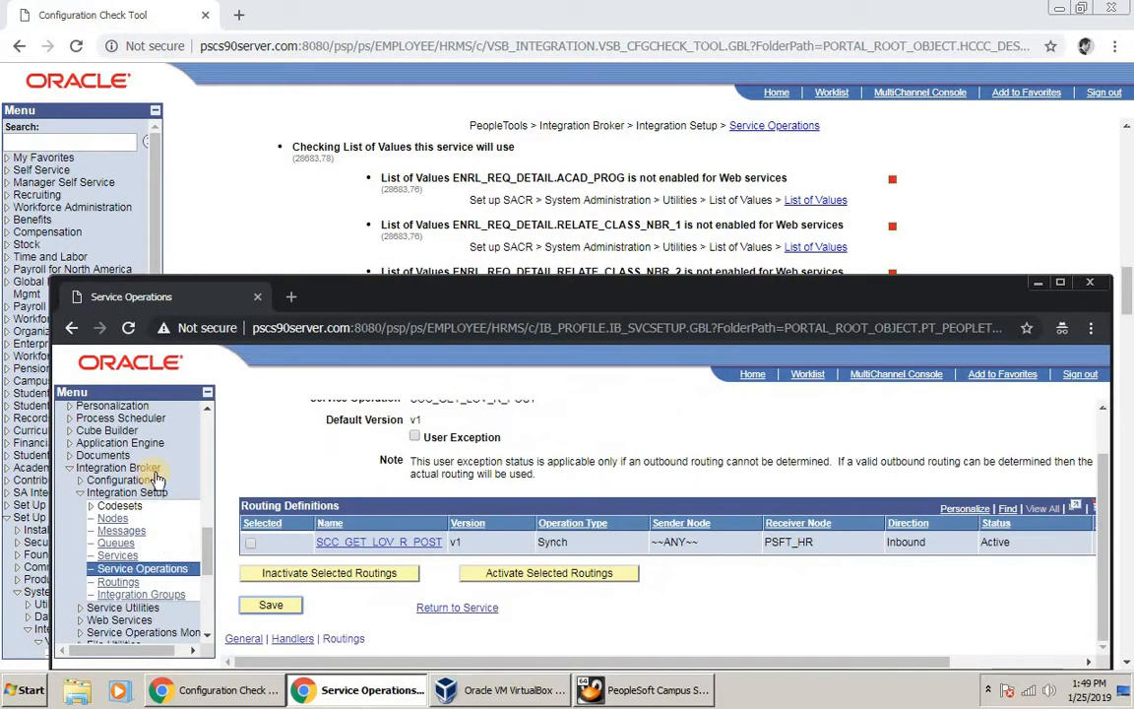
scroll(186, 450, "up", 3)
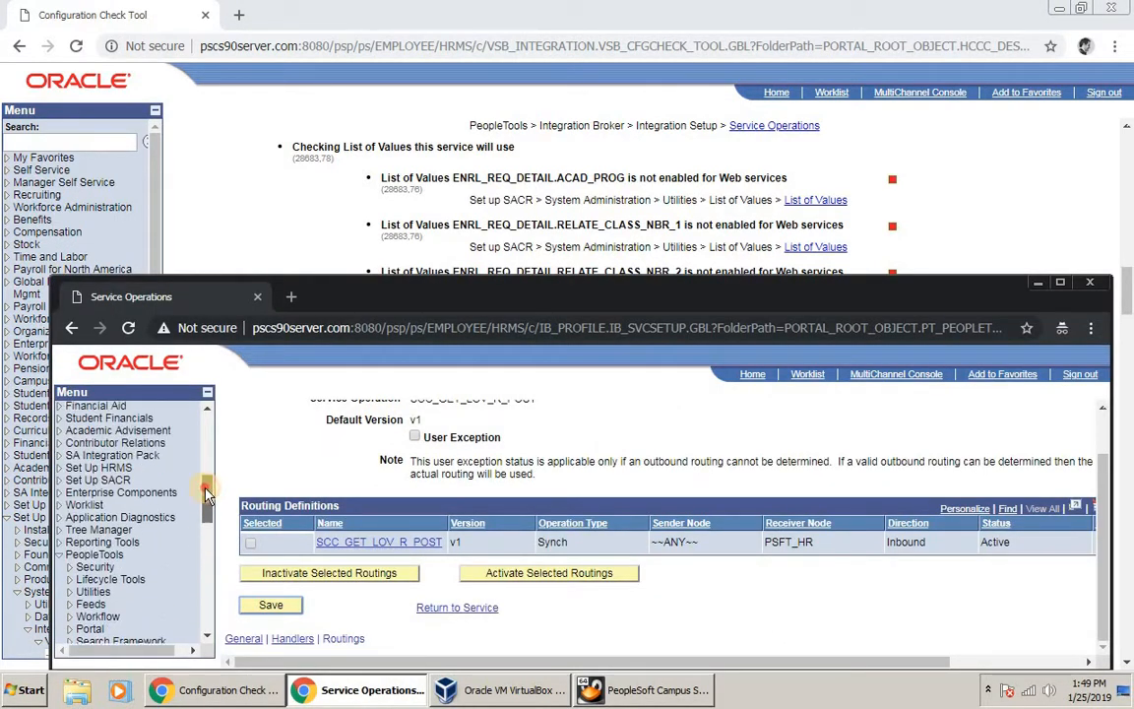
left_click(58, 499)
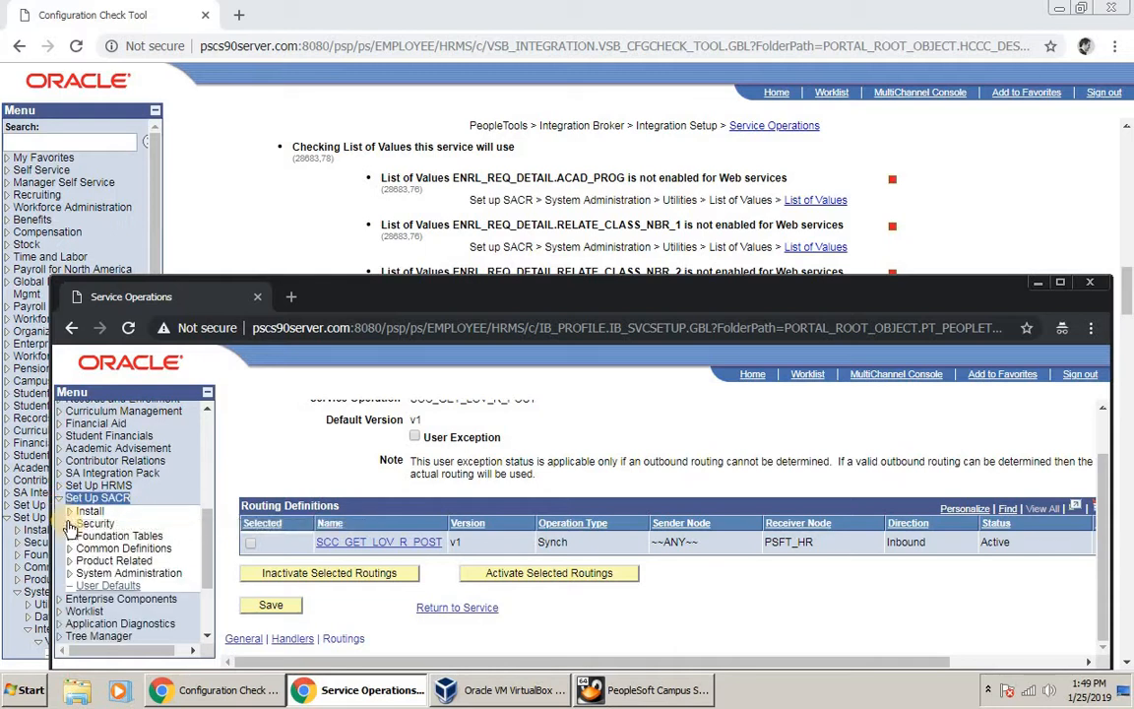
left_click(67, 574)
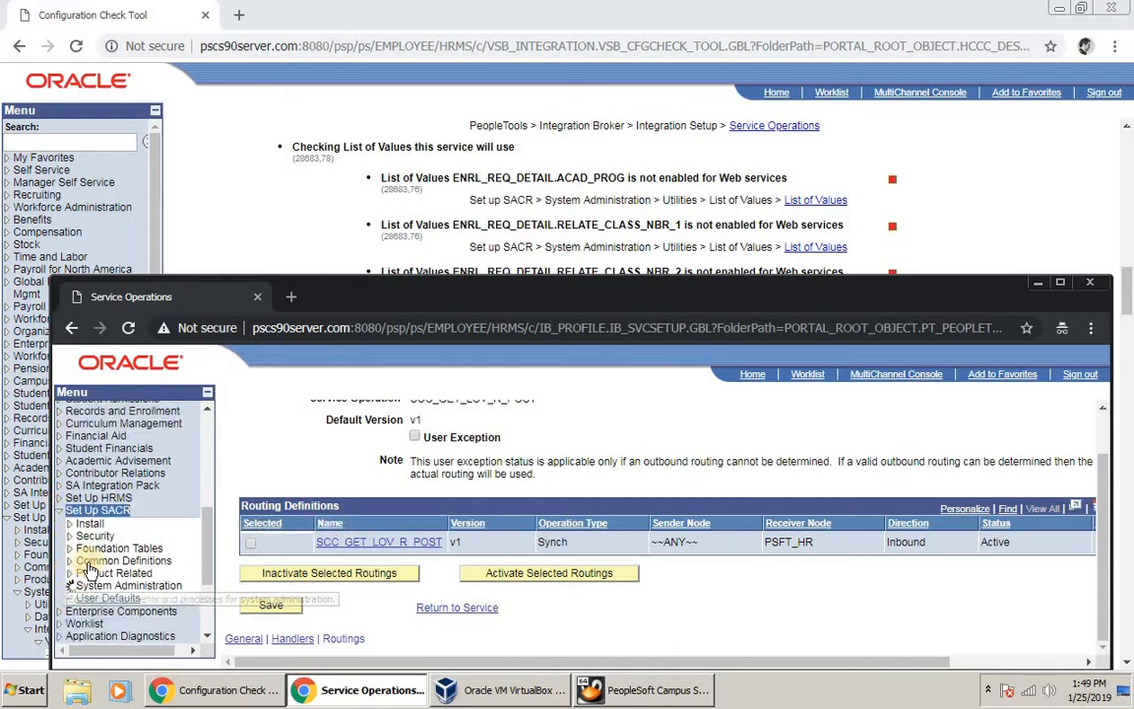
left_click(79, 591)
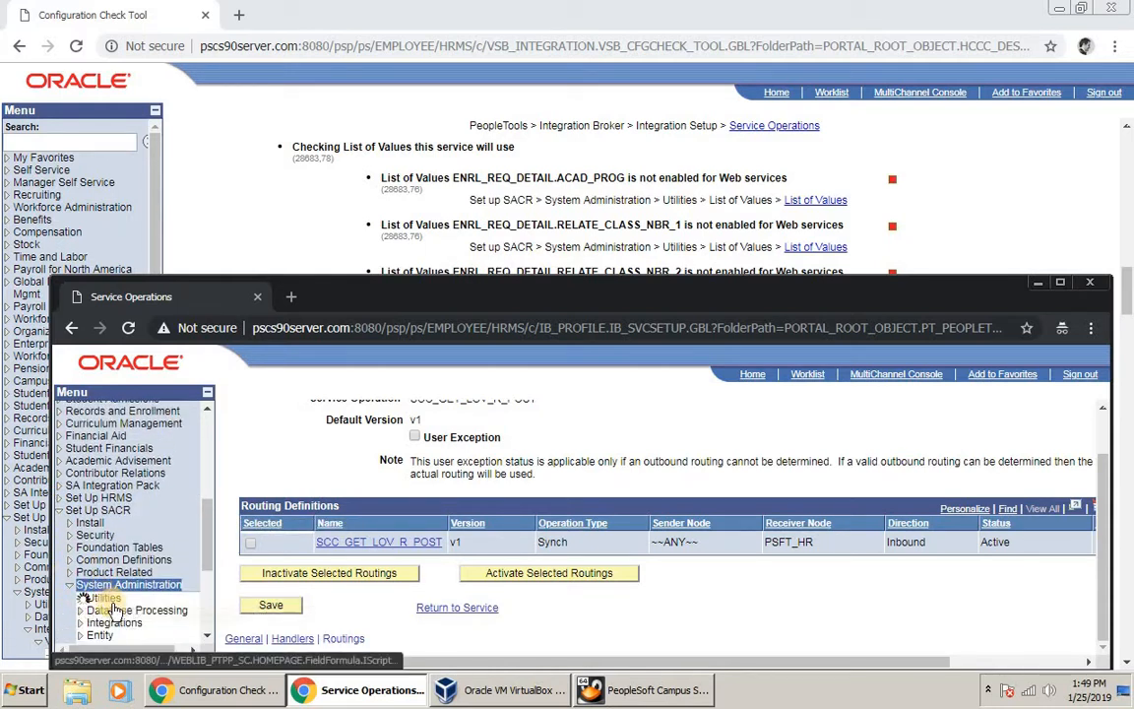
scroll(116, 606, "down", 3)
scroll(116, 605, "down", 3)
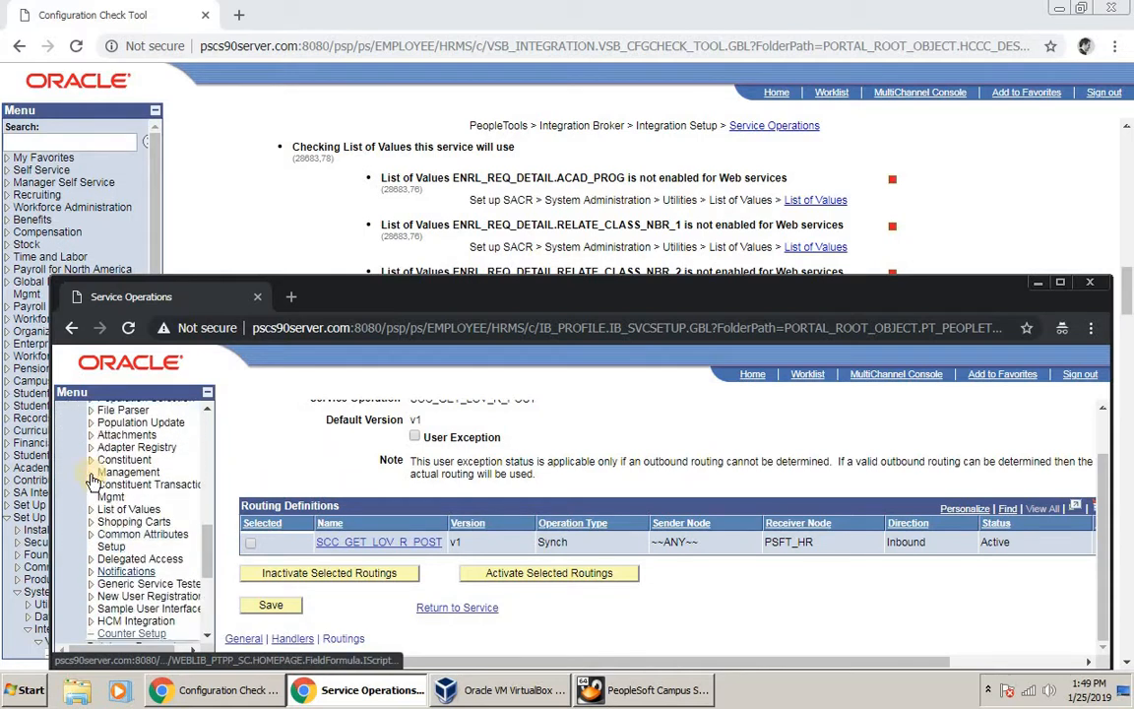
left_click(128, 474)
left_click(142, 487)
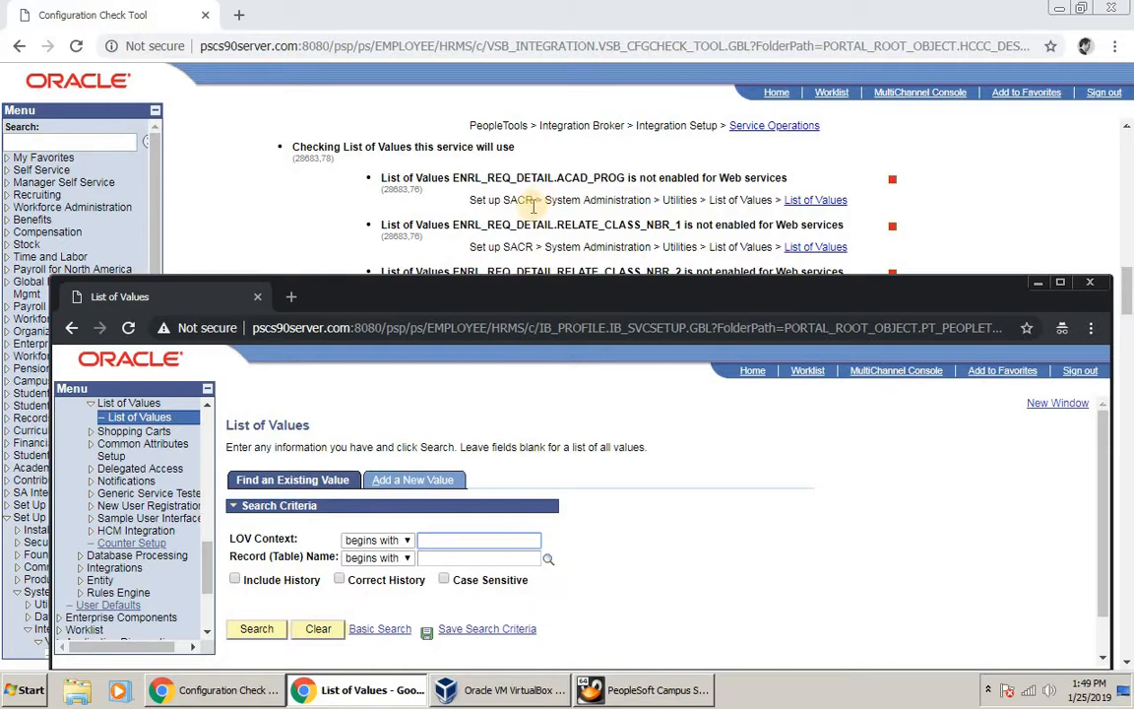
Step: Copy ENRL_REQ_DETAIL from the report and search for it by Record (Table) Name
double_click(501, 178)
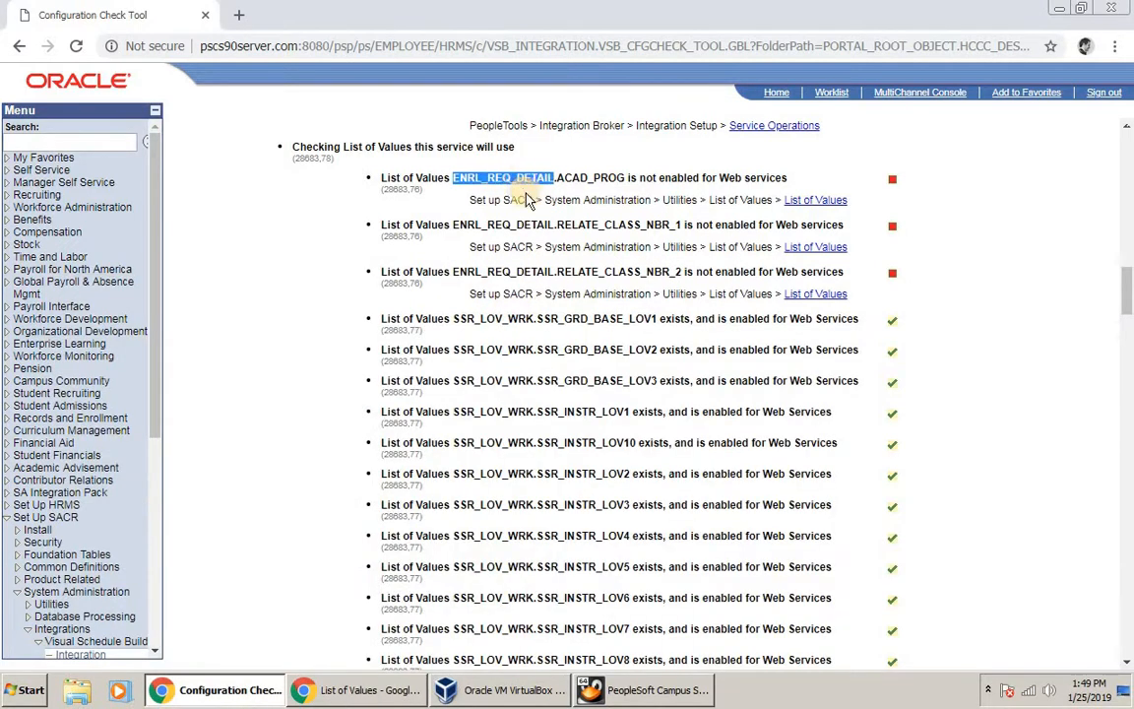
right_click(514, 183)
left_click(540, 190)
left_click(381, 692)
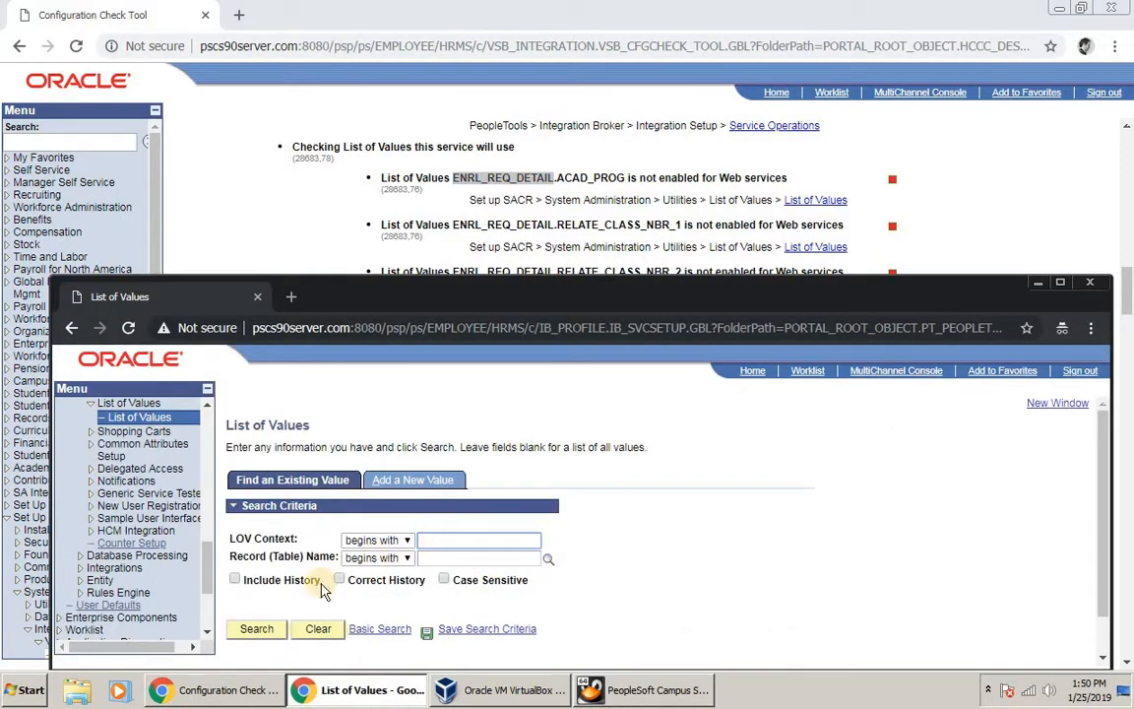
key("ctrl+v")
left_click(258, 629)
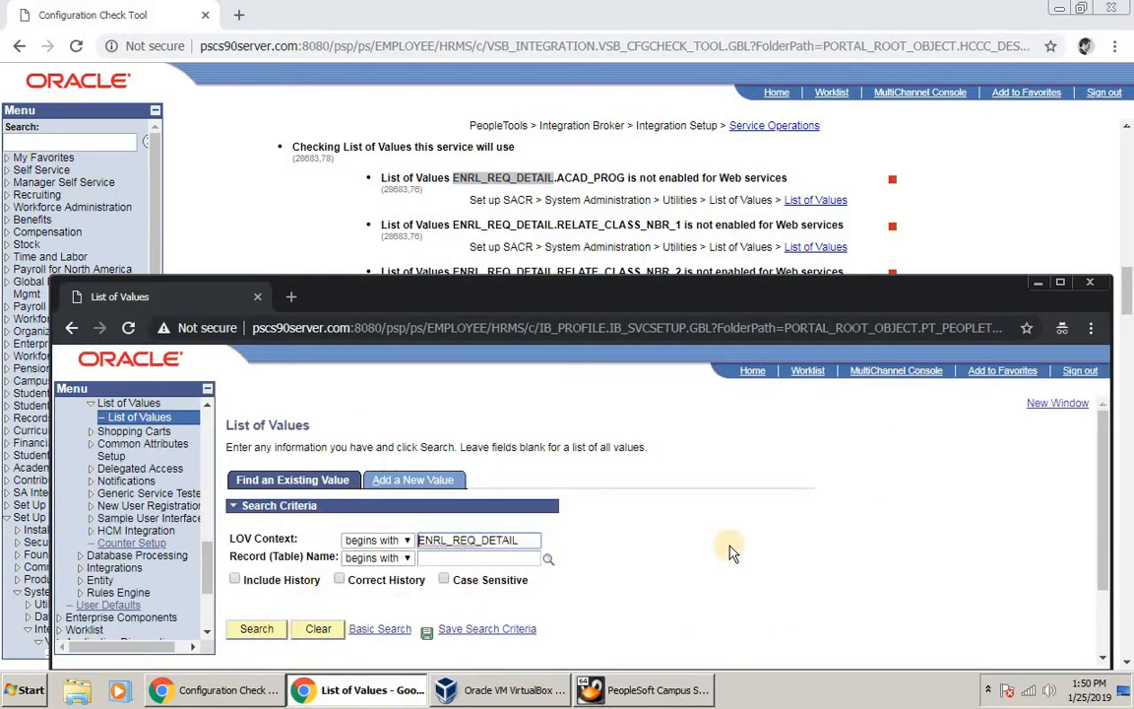
scroll(518, 522, "up", 1)
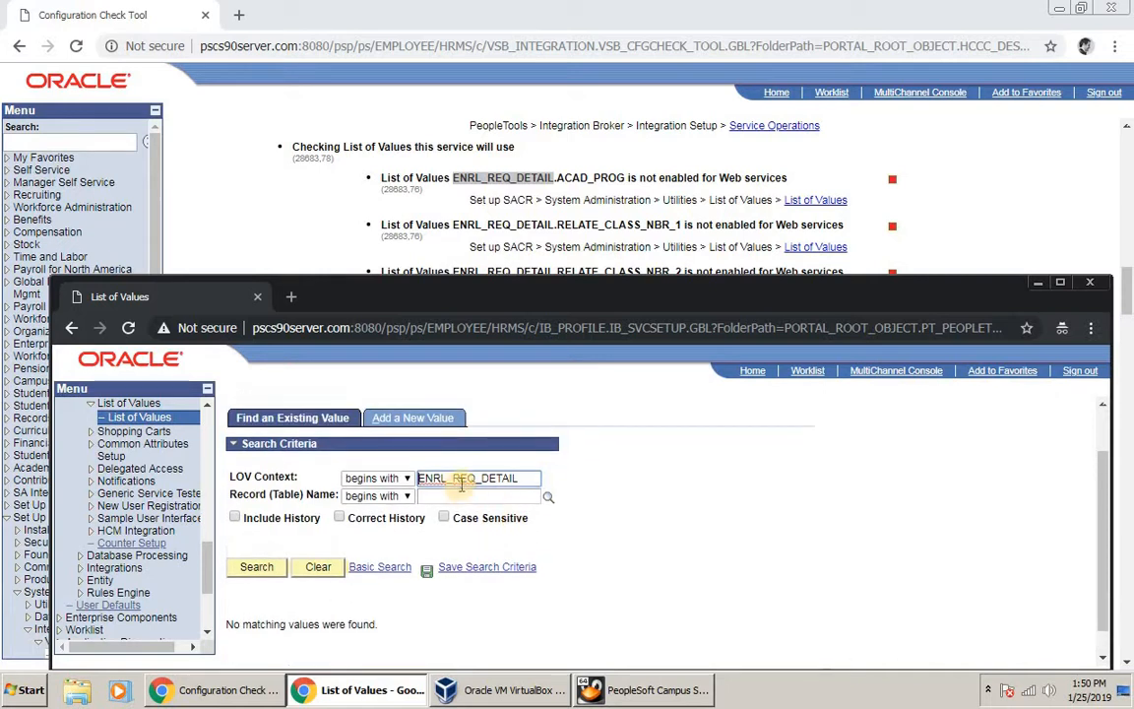
double_click(462, 477)
key("ctrl+x")
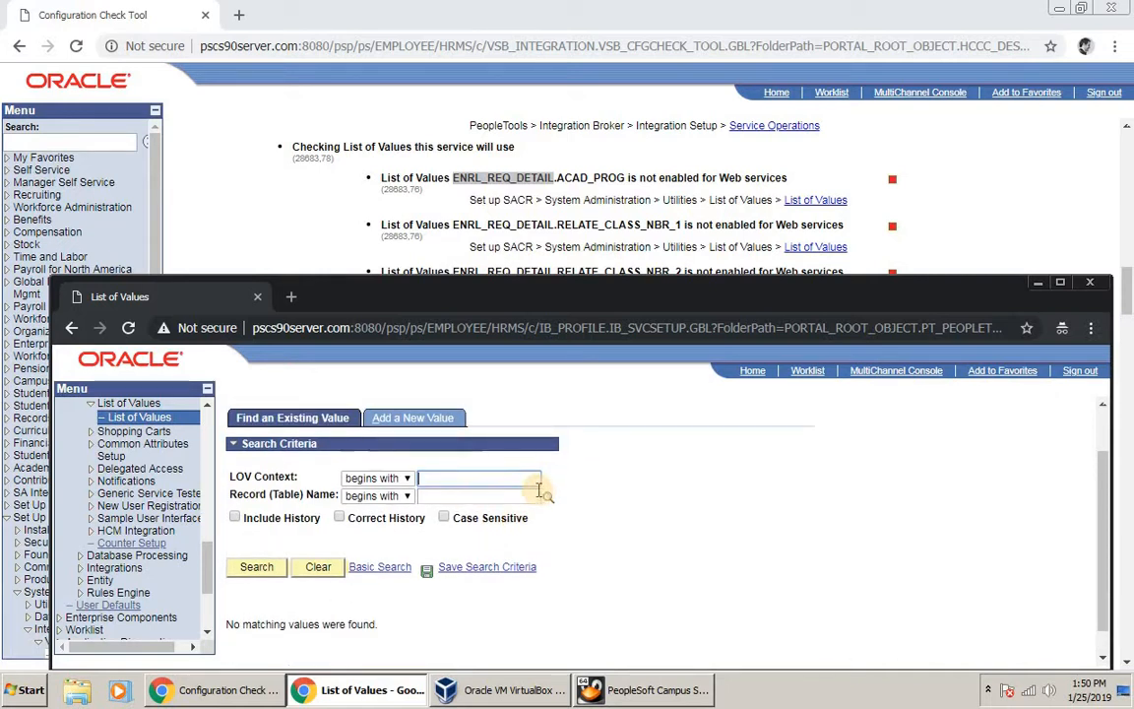
left_click(498, 493)
key("ctrl+v")
left_click(258, 569)
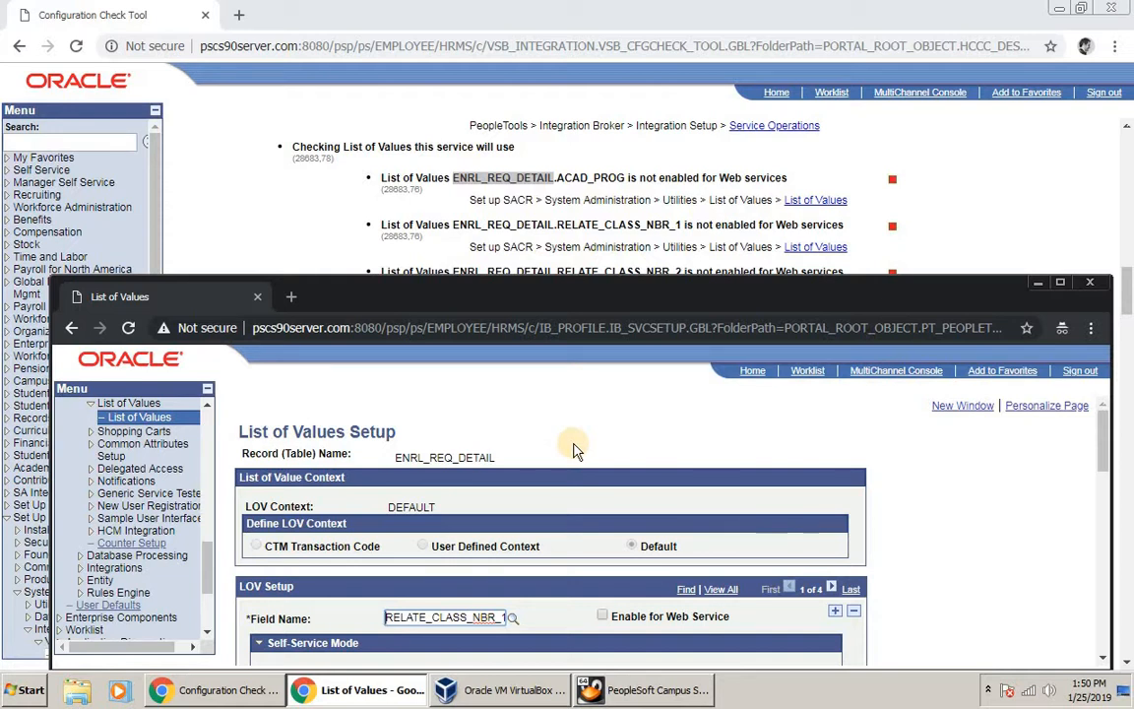
Step: Enable Web Services for the first ENRL_REQ_DETAIL list-of-values field and save
scroll(576, 448, "down", 2)
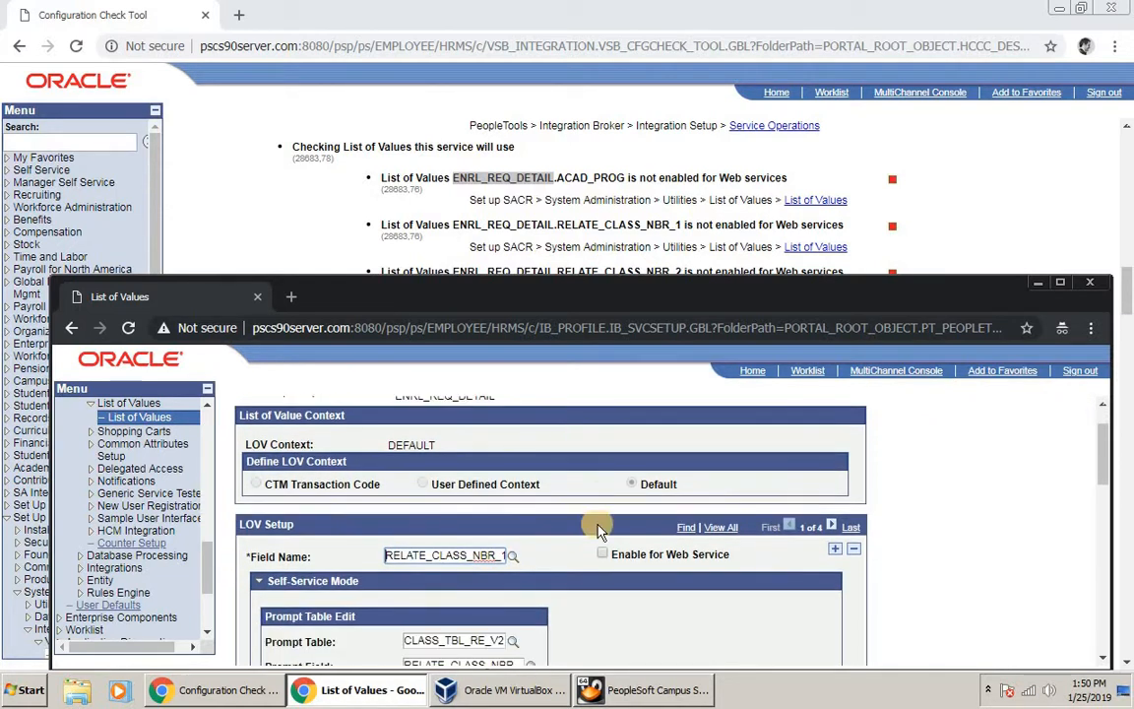
scroll(616, 585, "up", 1)
left_click(603, 596)
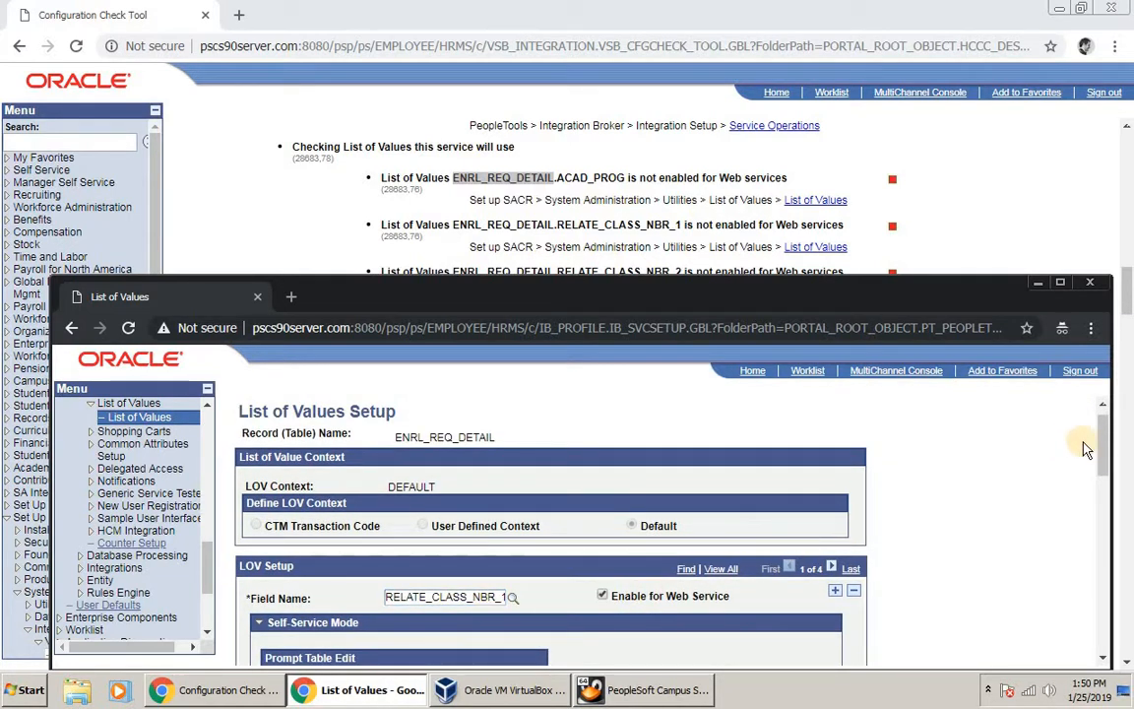
left_click_drag(1108, 453, 1104, 662)
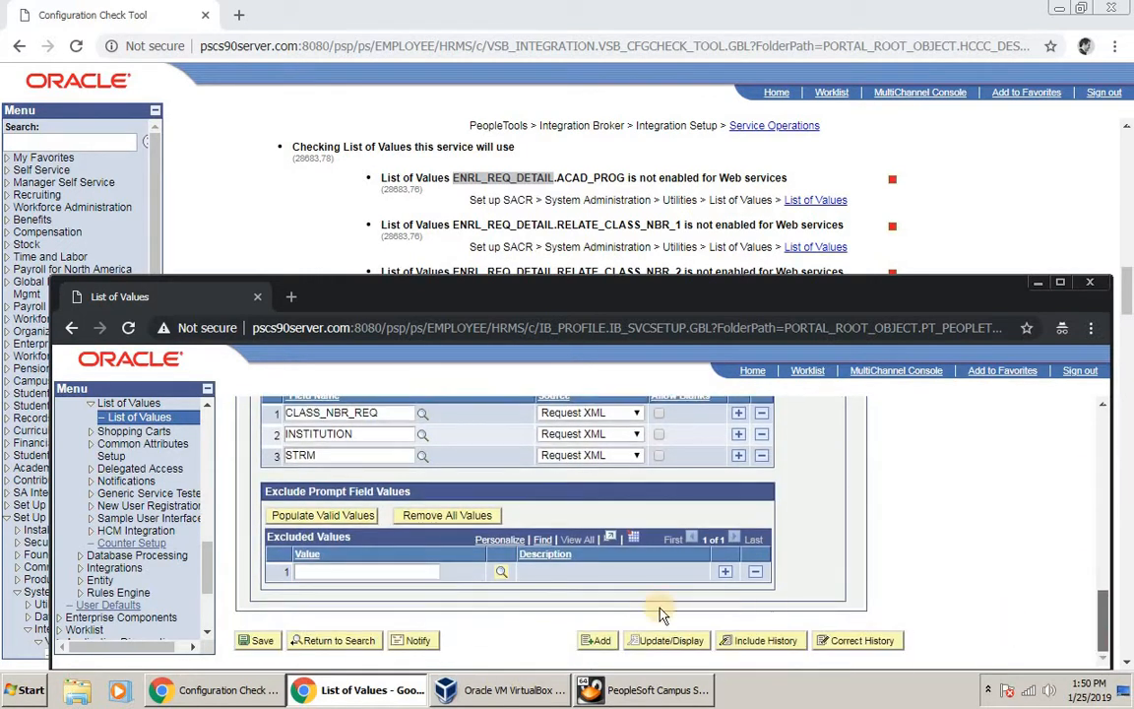
left_click(262, 642)
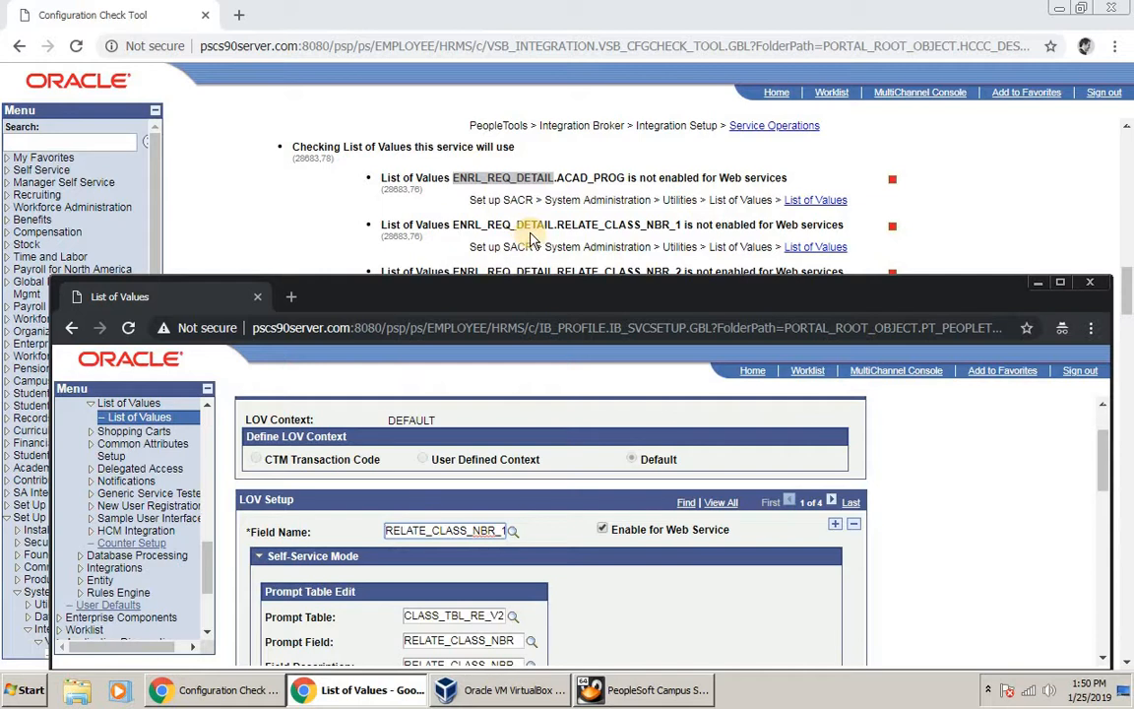
Step: Enable Web Services for the RELATE_CLASS_NBR_2 field, save, and return to the config check results
left_click(1104, 445)
left_click_drag(1104, 445, 1101, 430)
scroll(1104, 433, "down", 1)
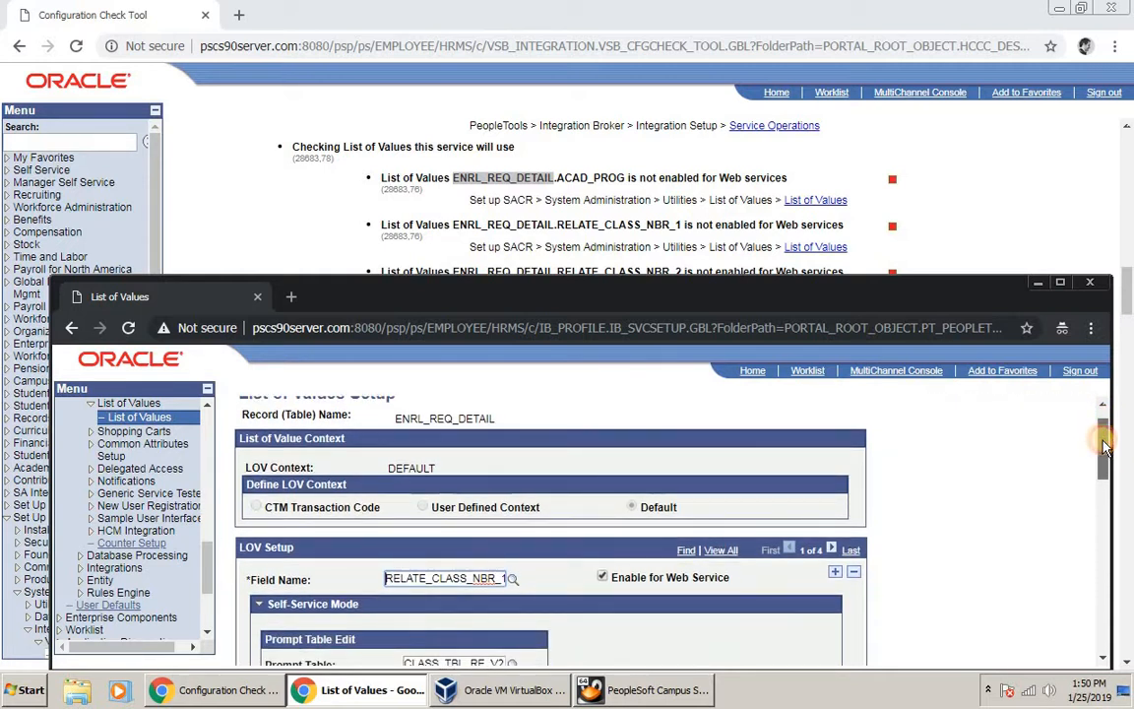
scroll(1073, 448, "down", 1)
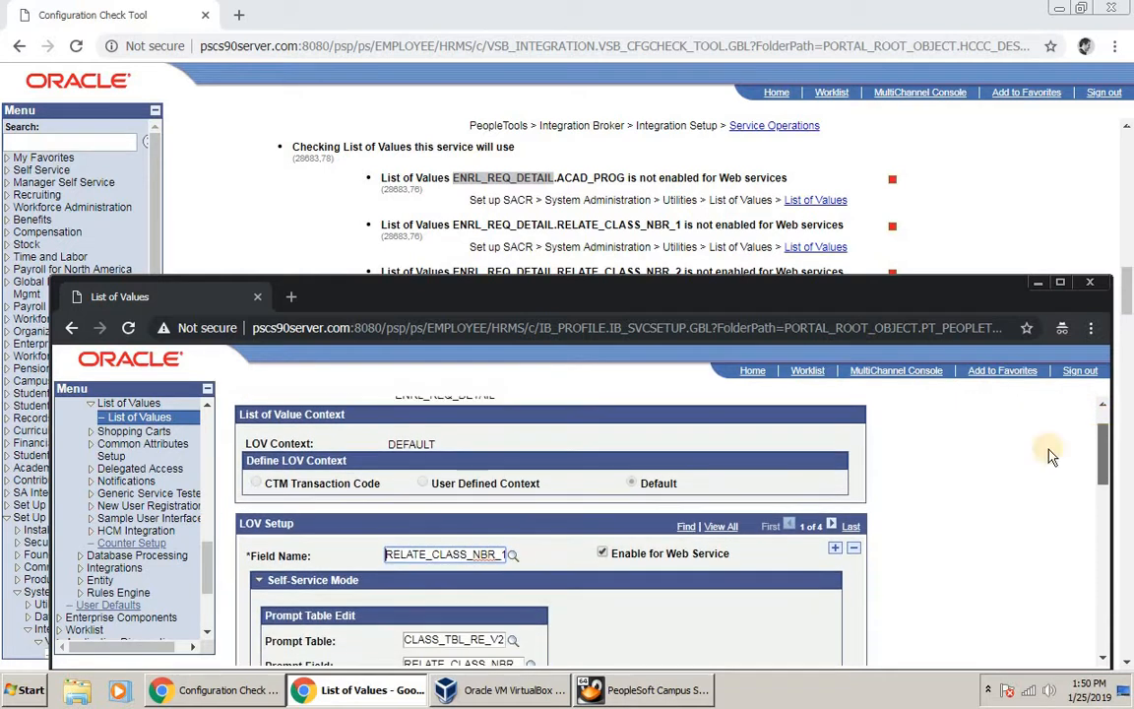
left_click(832, 525)
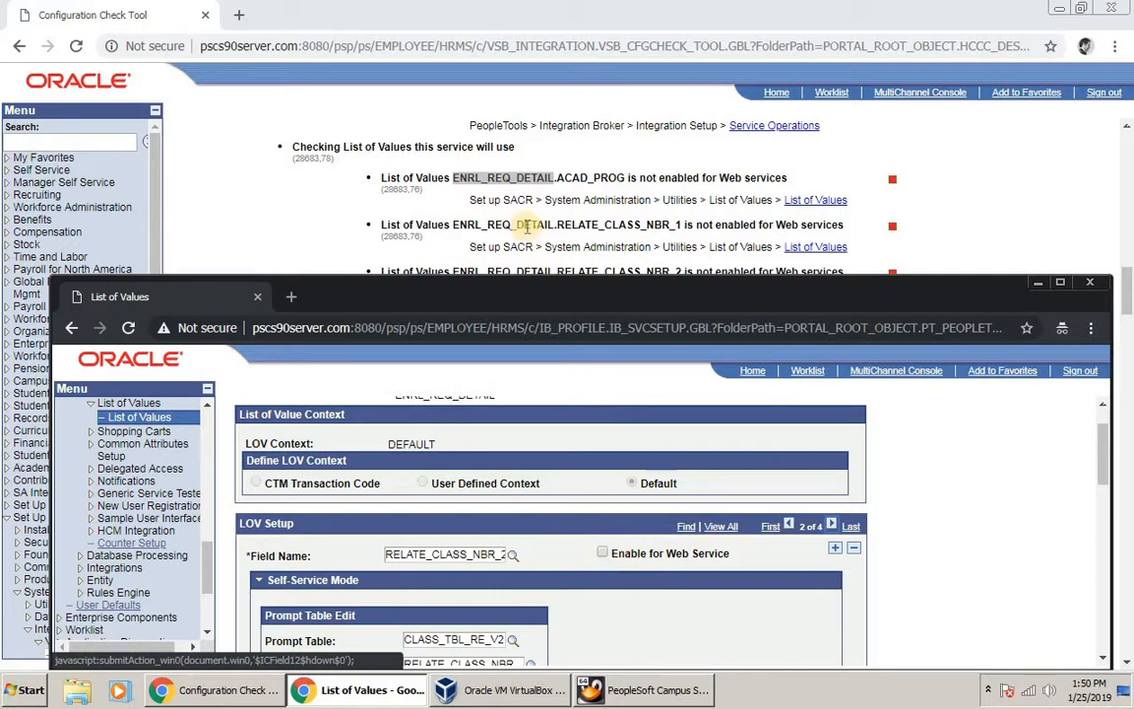
scroll(532, 226, "down", 1)
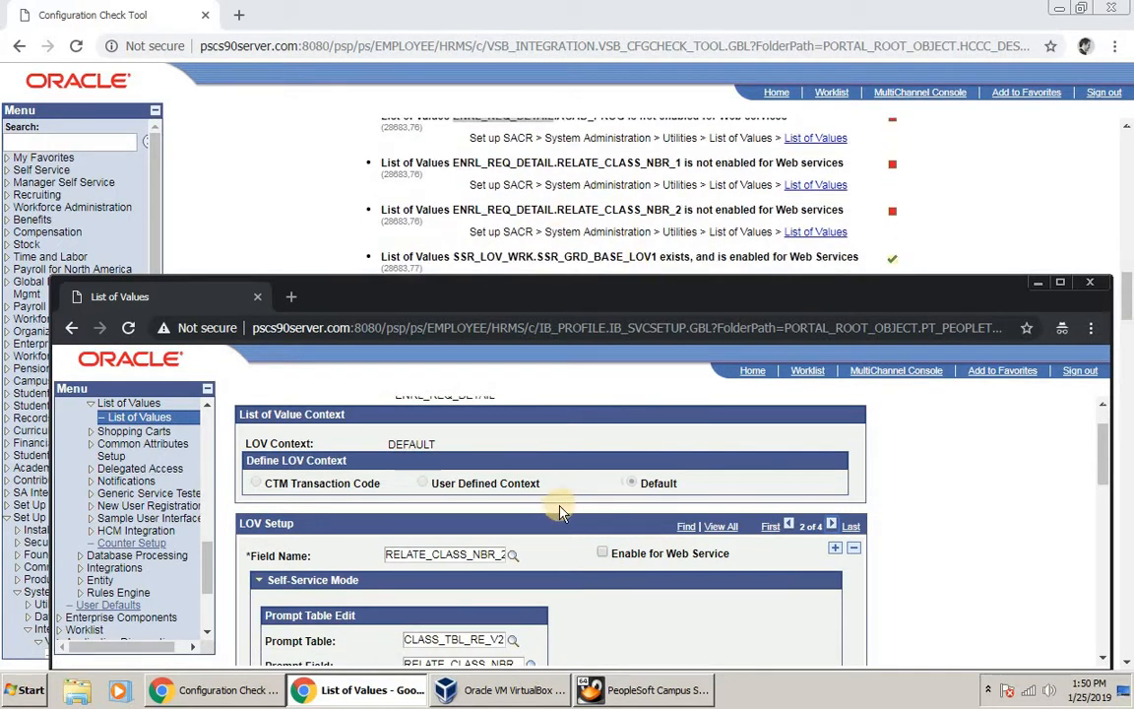
left_click(604, 553)
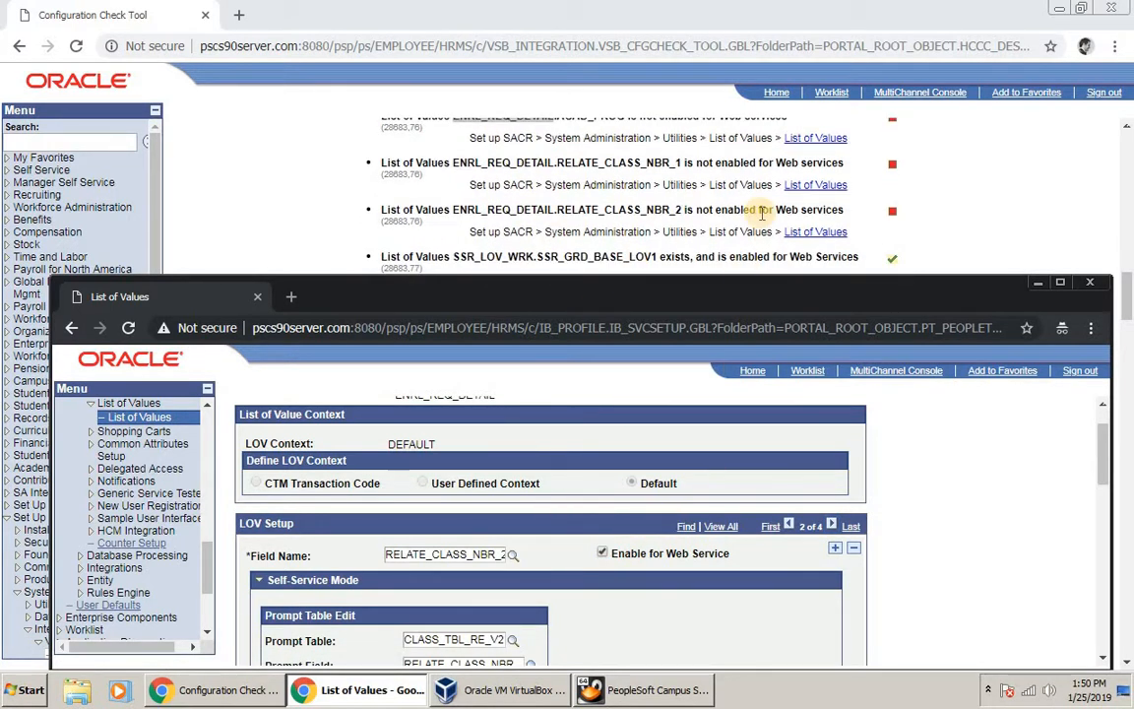
scroll(761, 212, "up", 1)
scroll(761, 213, "down", 1)
scroll(266, 571, "down", 3)
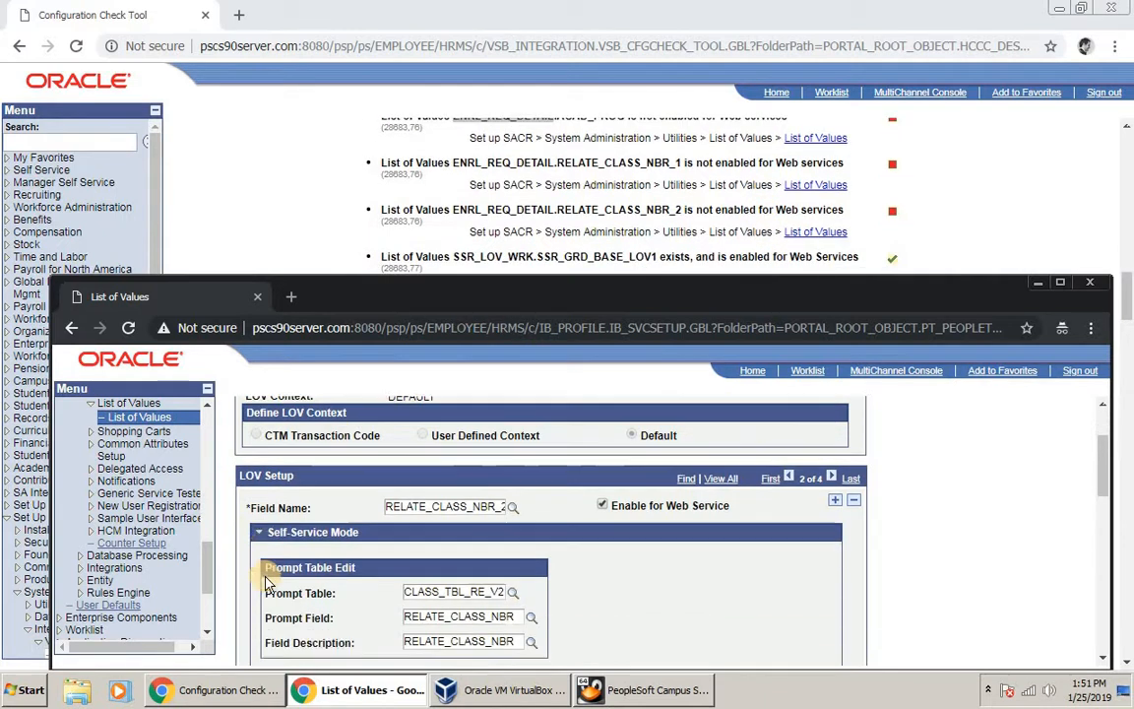
scroll(273, 598, "down", 1)
scroll(273, 597, "up", 3)
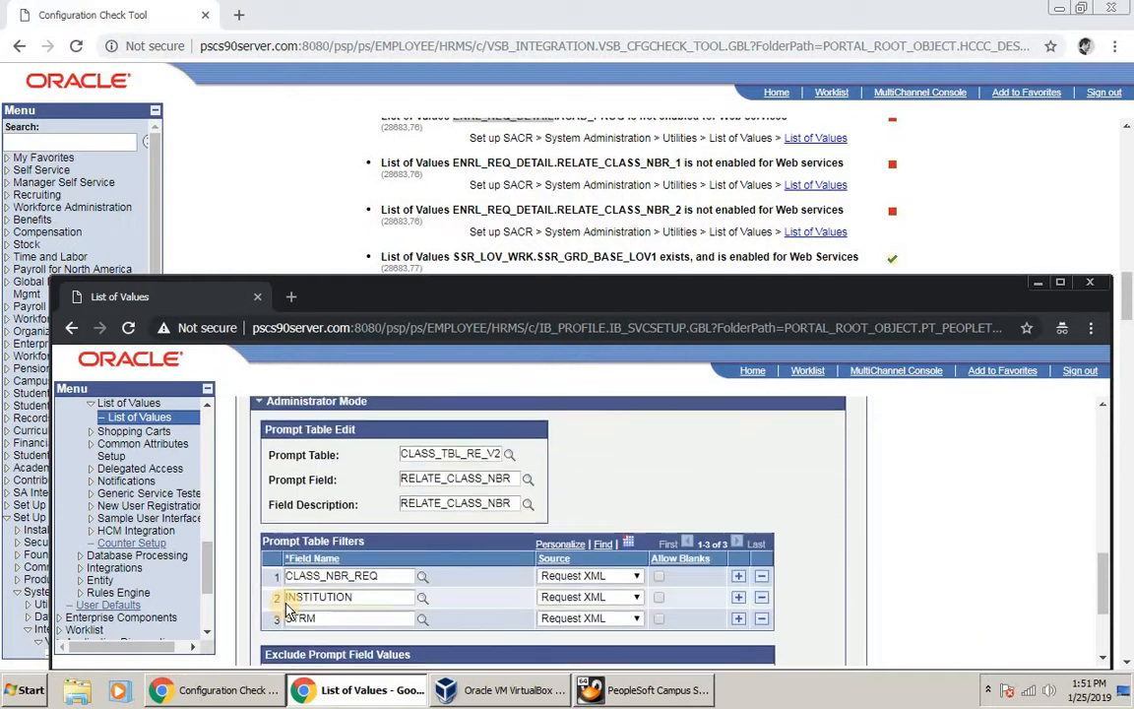
scroll(272, 598, "down", 4)
left_click(272, 641)
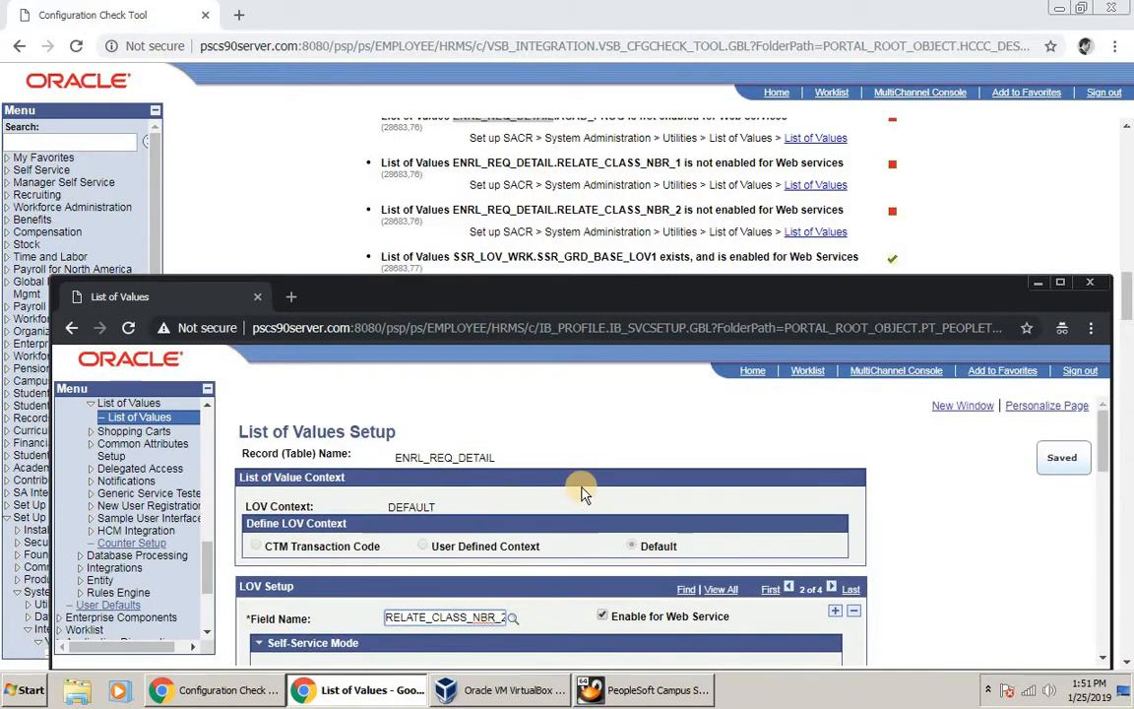
left_click(1004, 228)
scroll(999, 246, "up", 3)
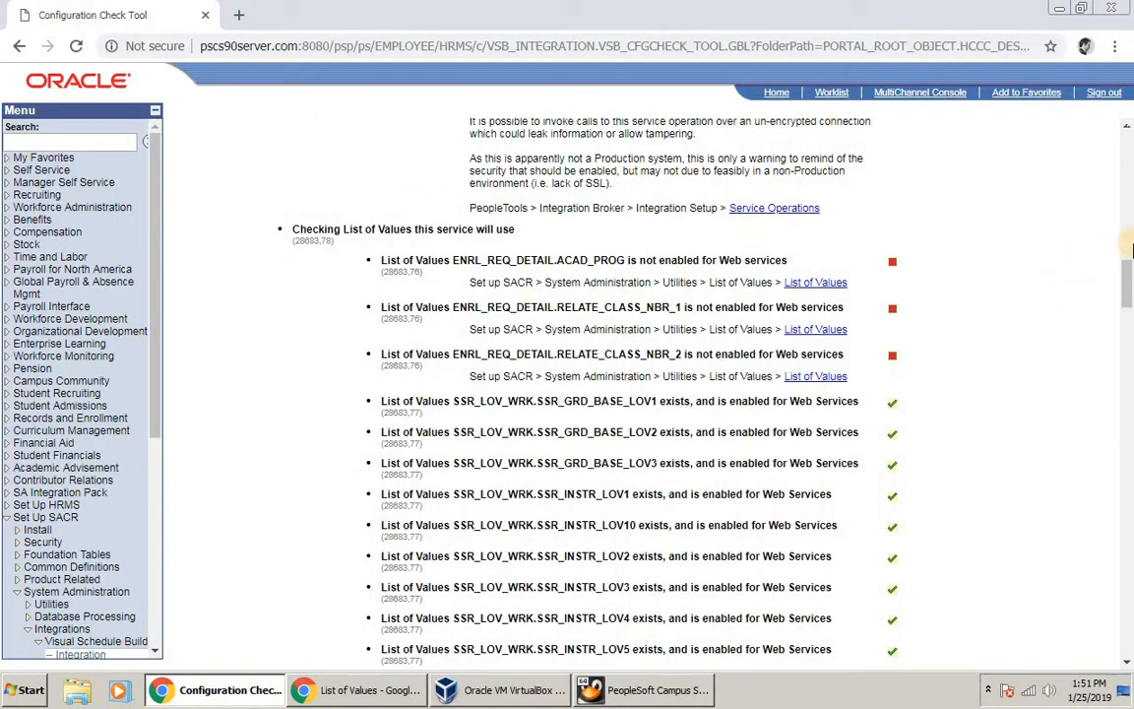
Step: Rerun Check for Errors and scroll into the refreshed results
scroll(1118, 187, "up", 15)
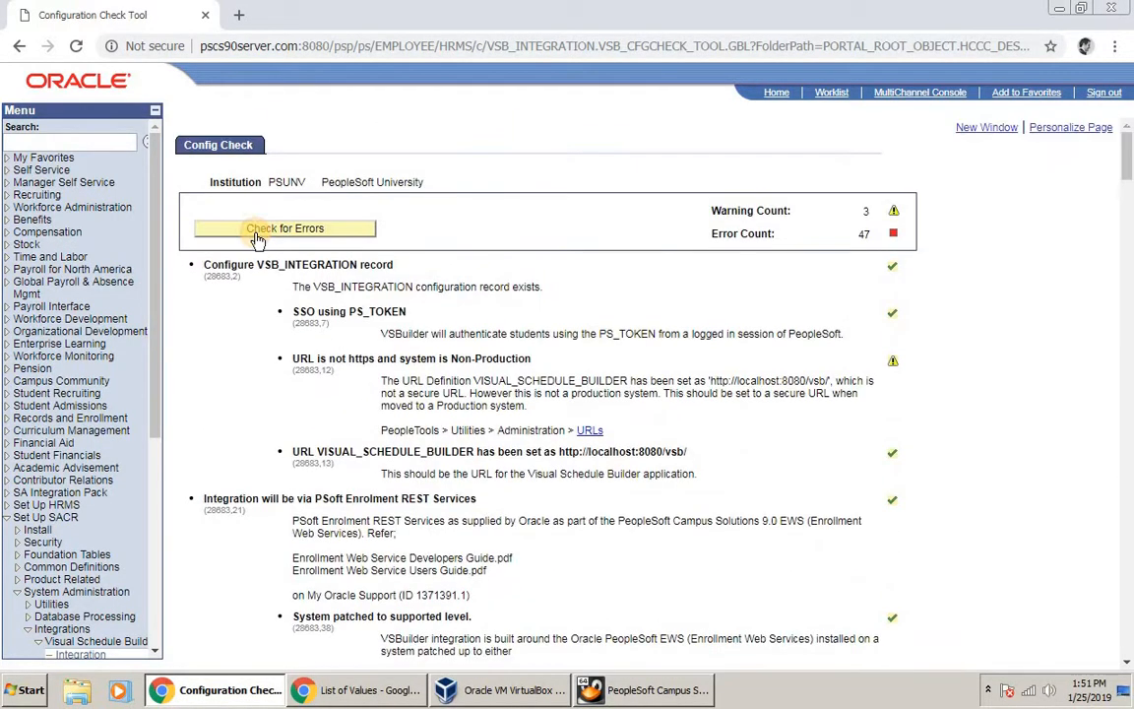
left_click(256, 236)
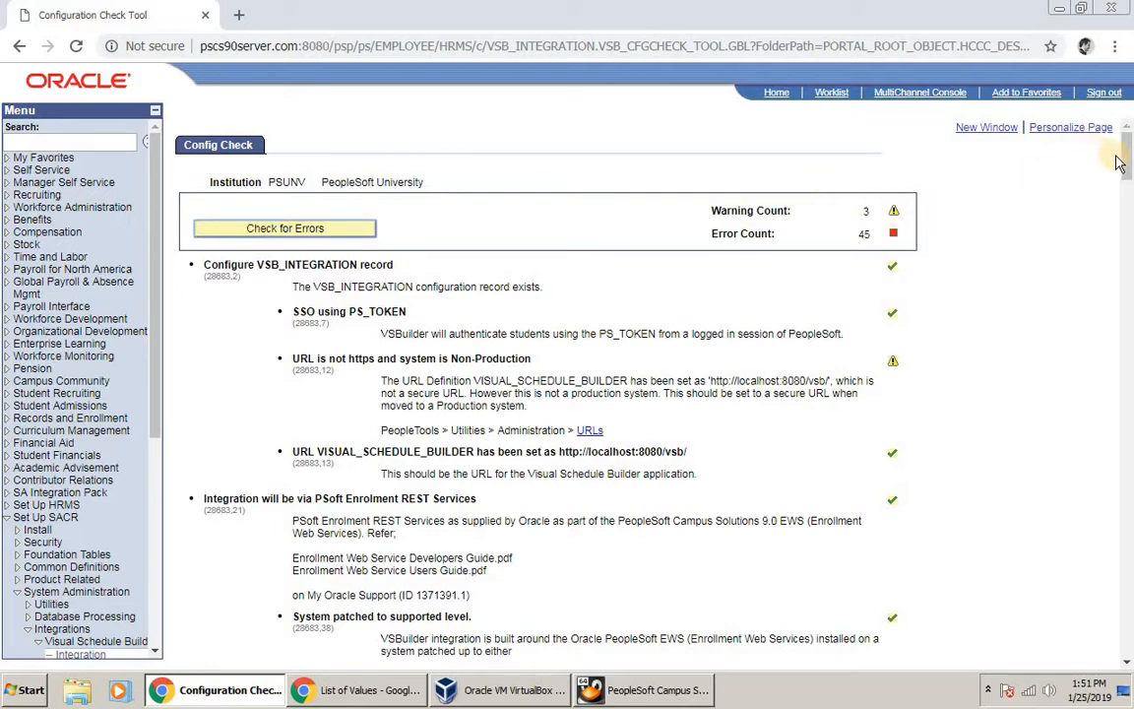
scroll(1130, 194, "down", 15)
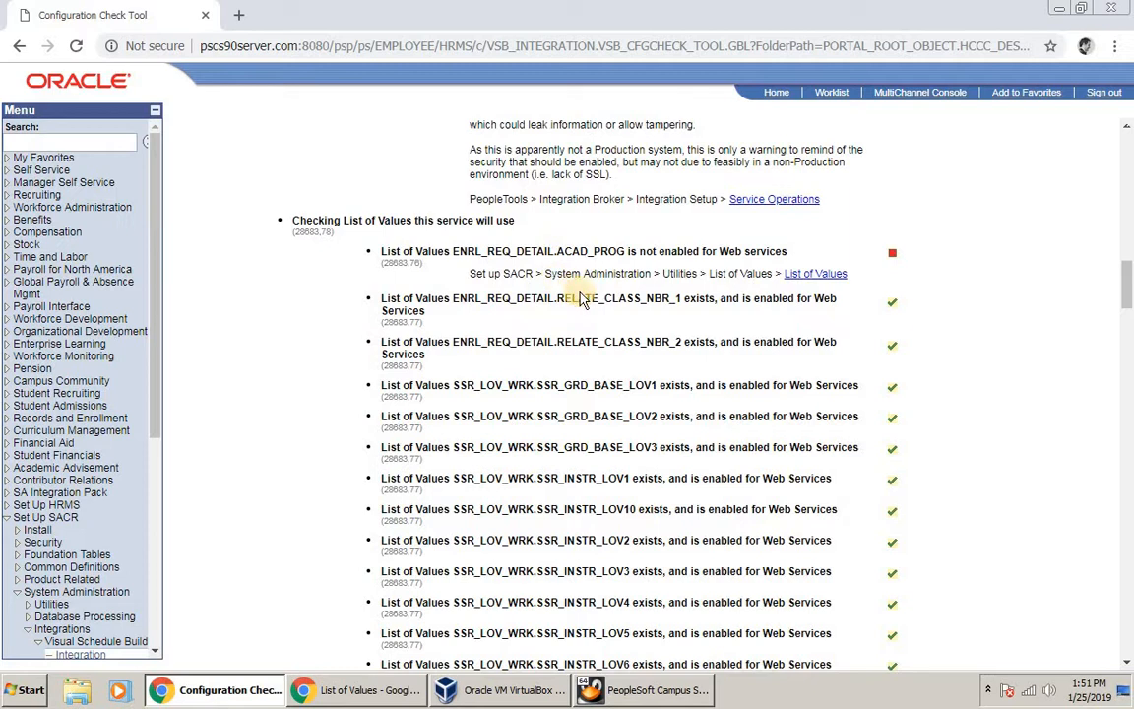
Step: In List of Values setup, save the ACAD_PROG field row (3 of 4), then return to config check
left_click(339, 699)
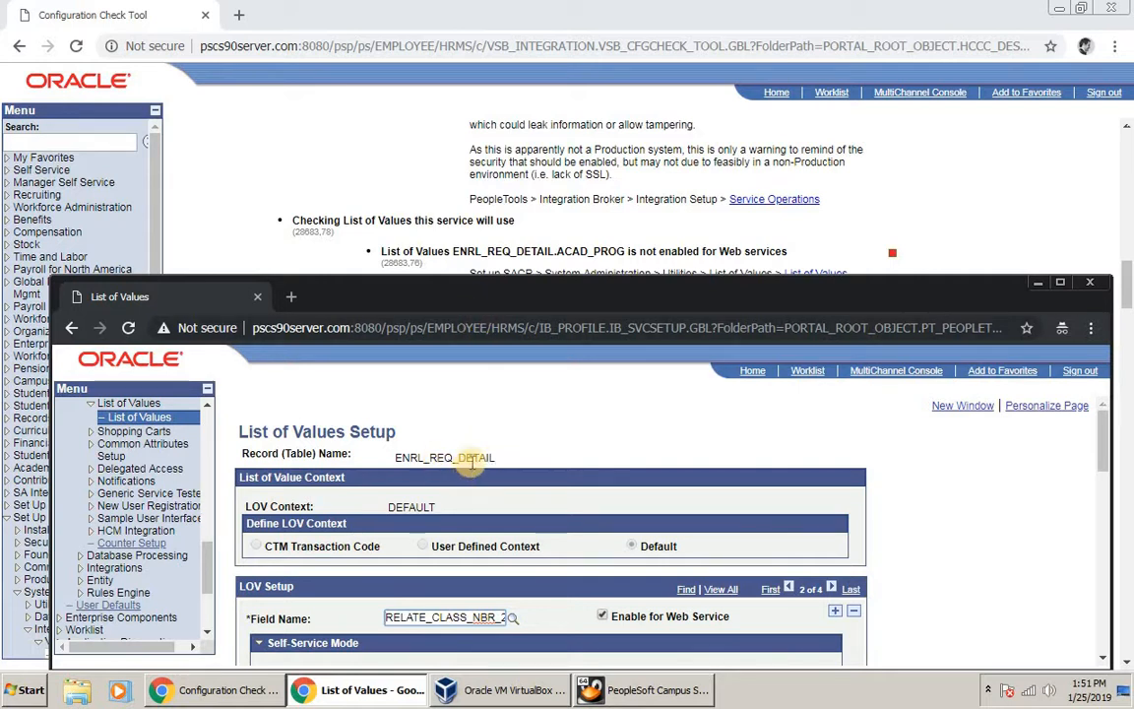
scroll(552, 472, "down", 3)
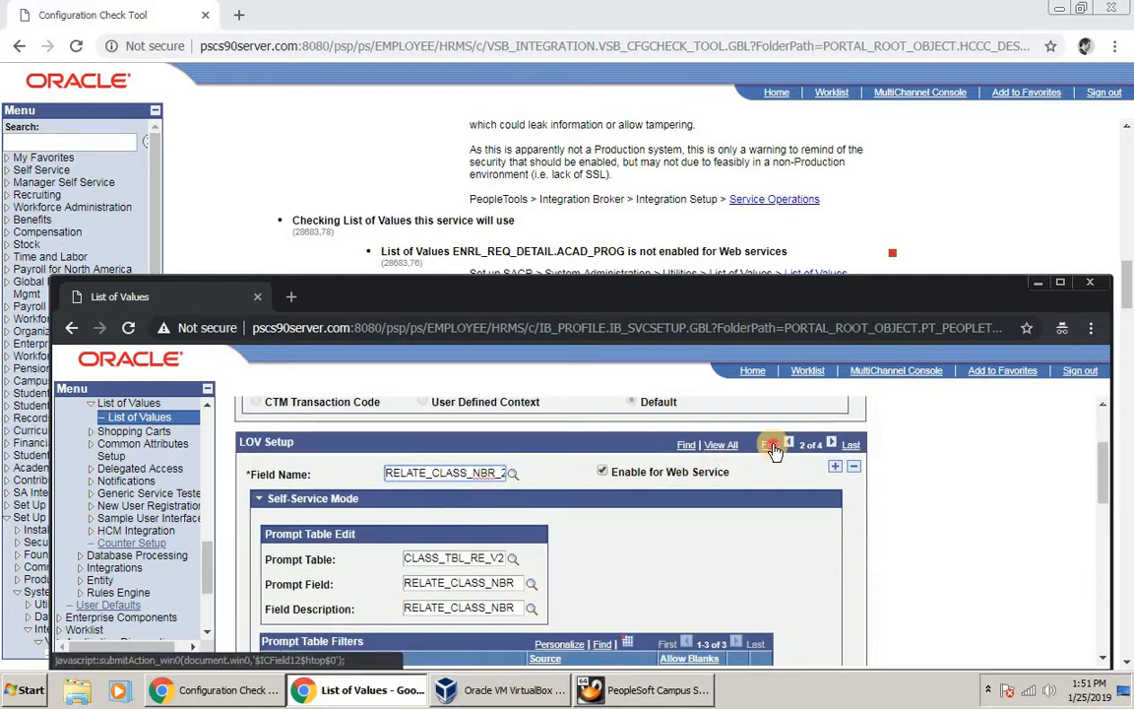
left_click(785, 445)
left_click(831, 444)
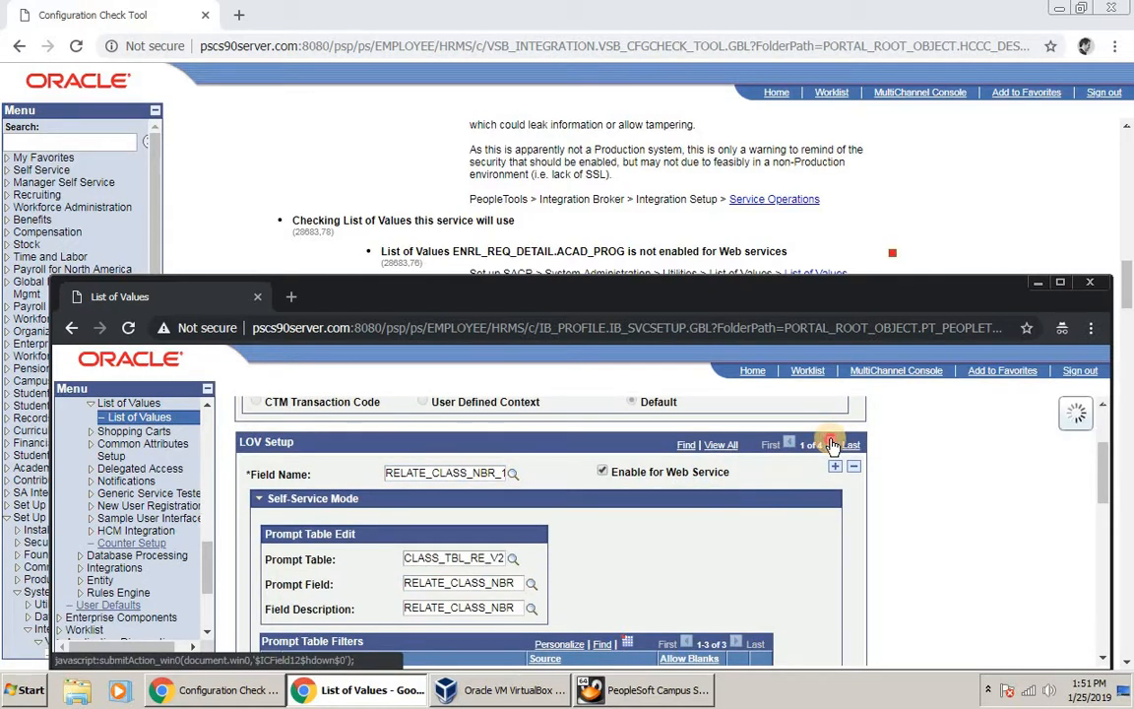
left_click(831, 444)
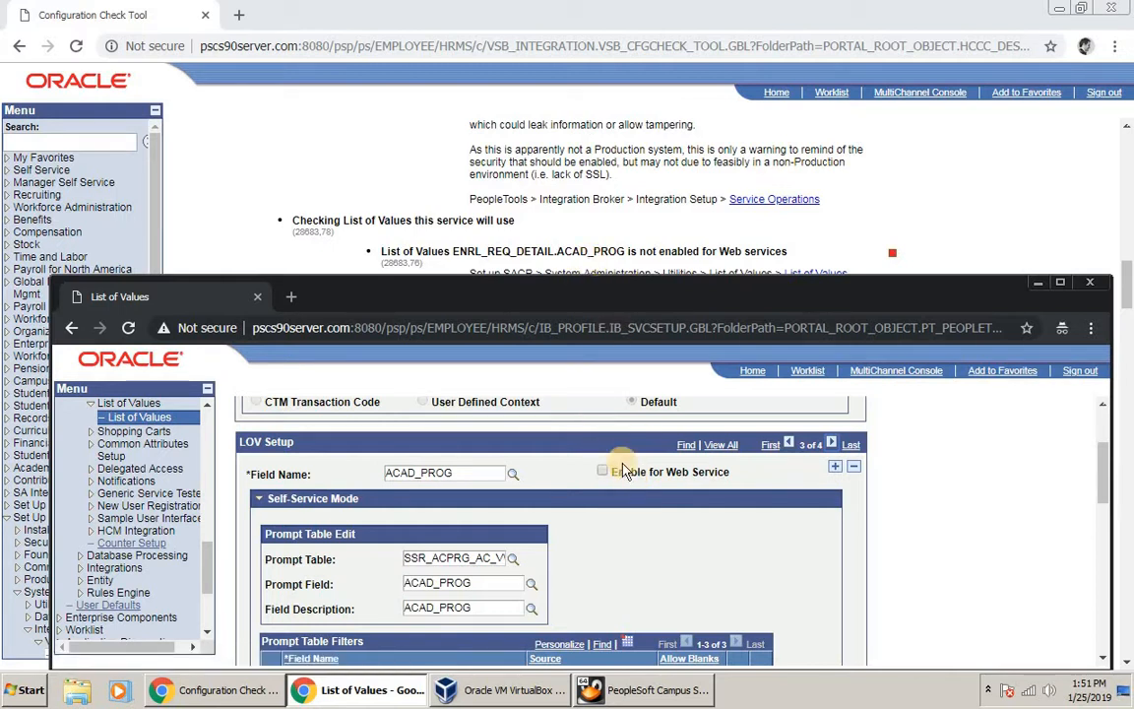
scroll(1044, 525, "down", 5)
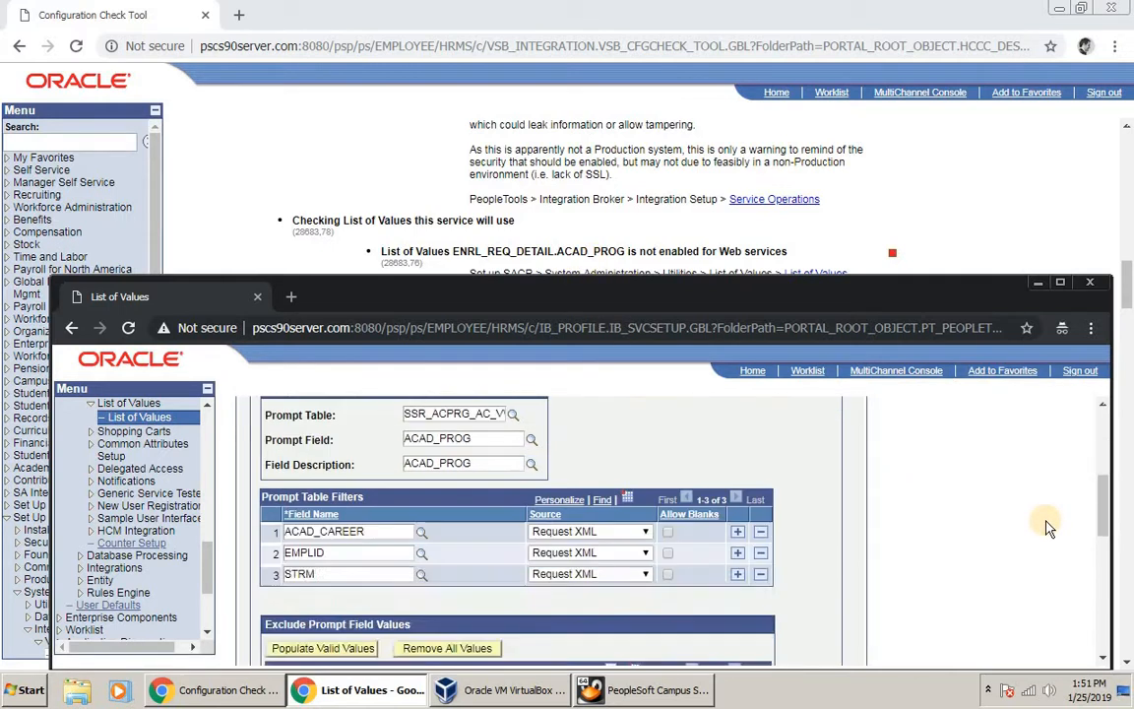
left_click(247, 645)
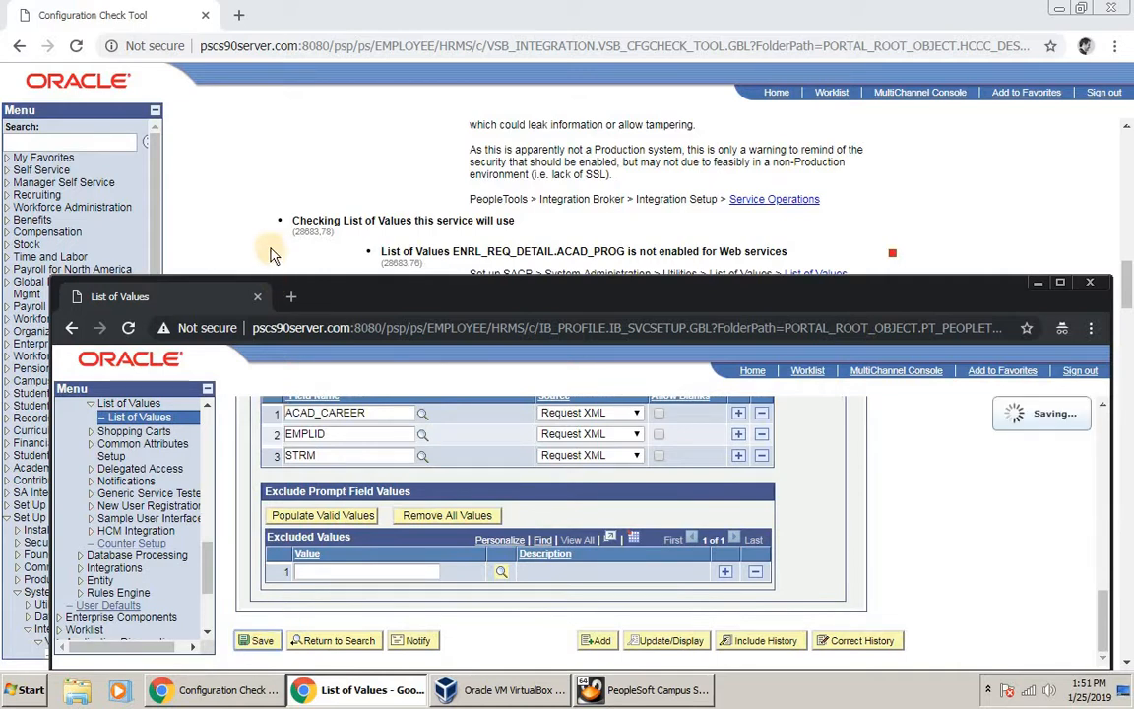
left_click(266, 227)
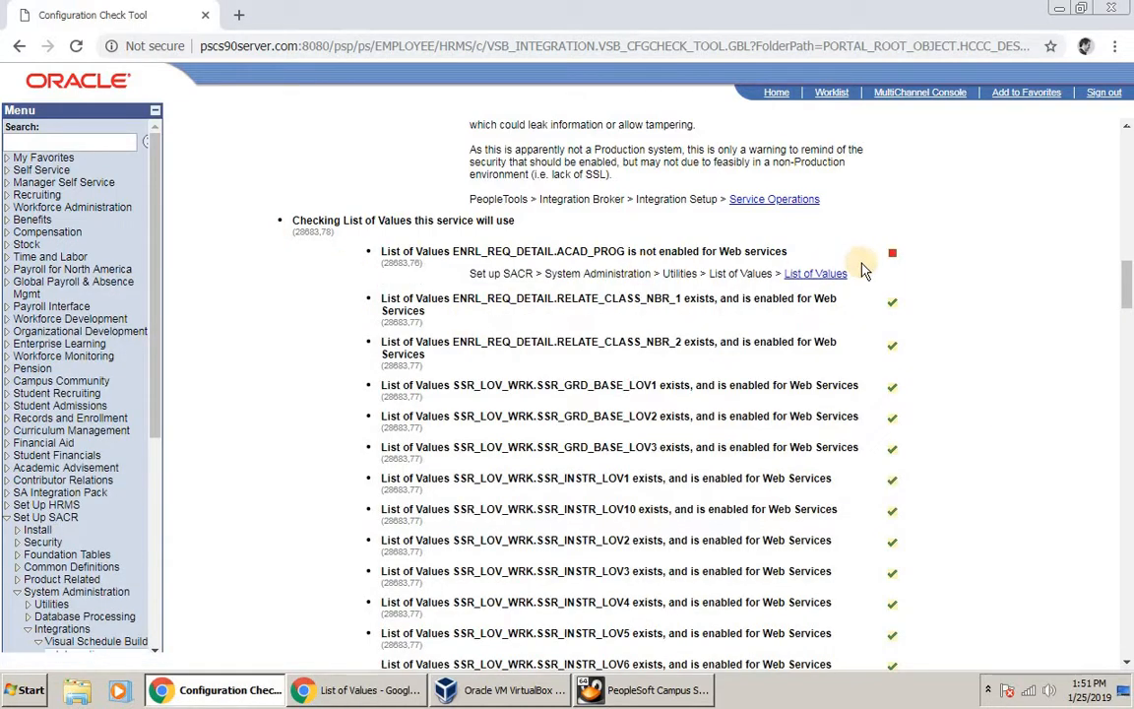
Step: Scroll the config check results down to the inactive SCC_SHOPPING_CART_R service operation, handler and routing errors
scroll(861, 266, "up", 15)
scroll(584, 138, "up", 3)
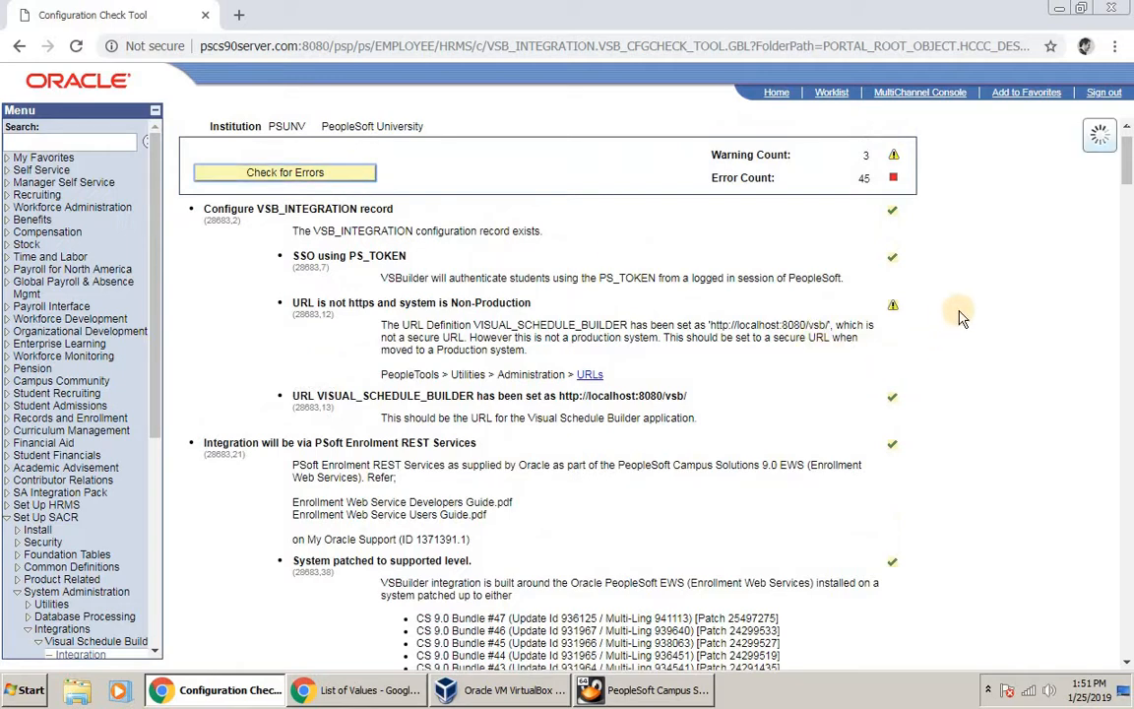
scroll(971, 322, "down", 10)
scroll(972, 322, "down", 15)
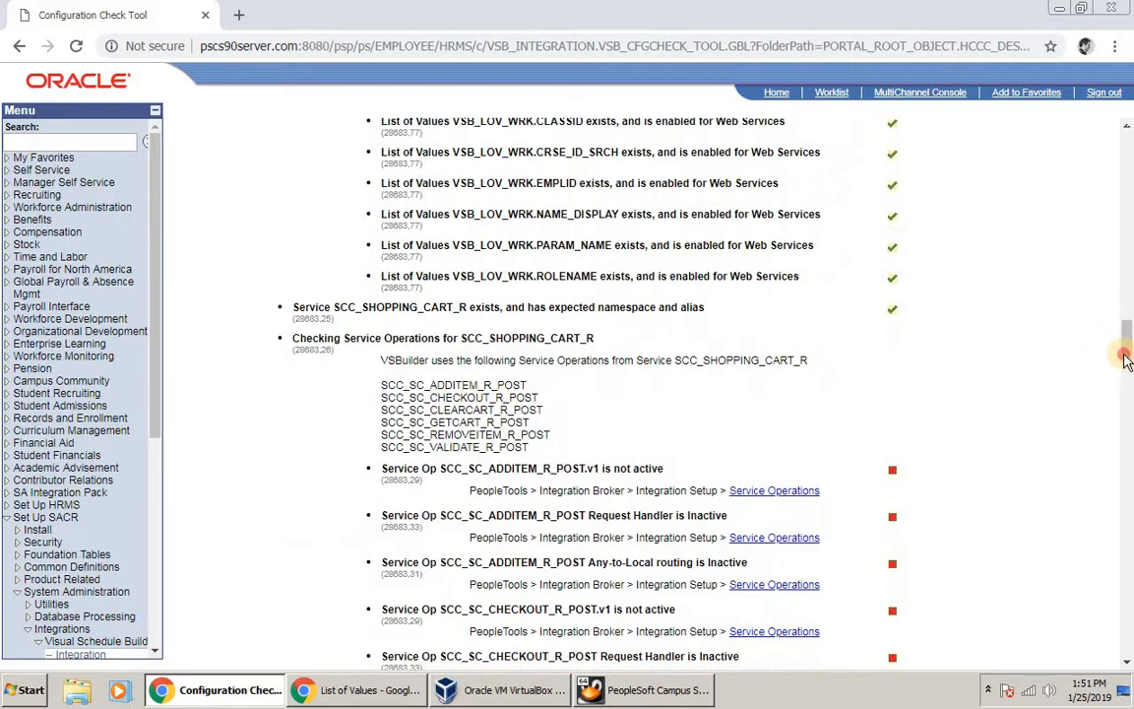
left_click_drag(1128, 354, 1128, 383)
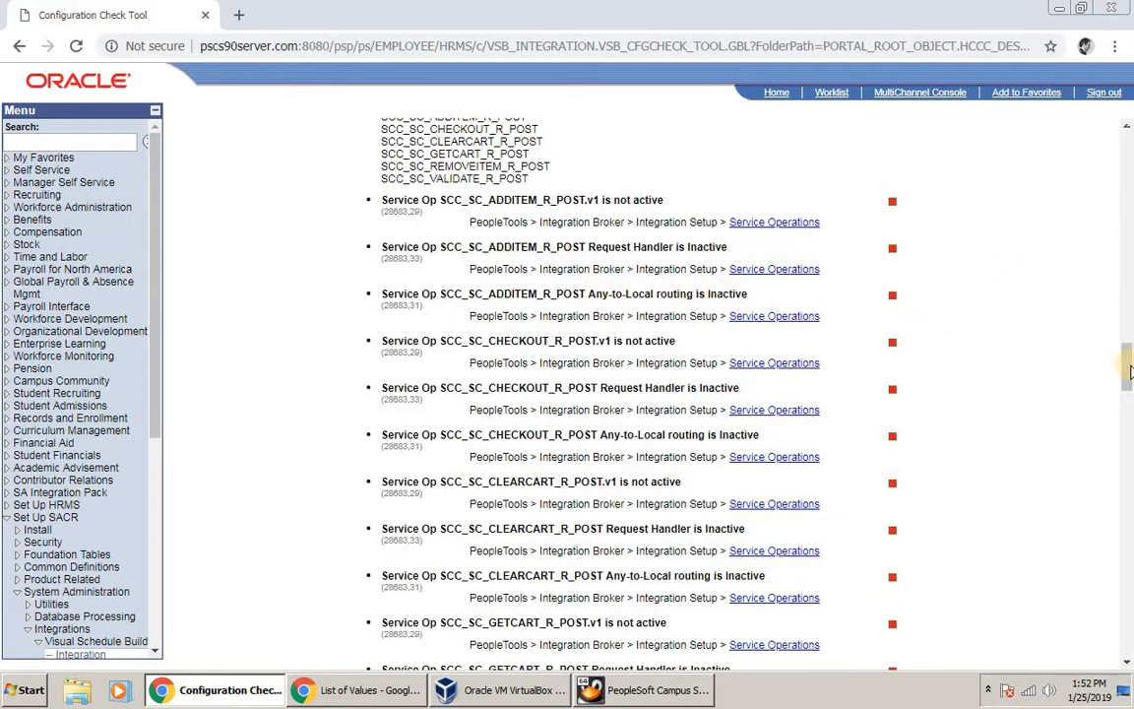
left_click_drag(1129, 376, 1128, 527)
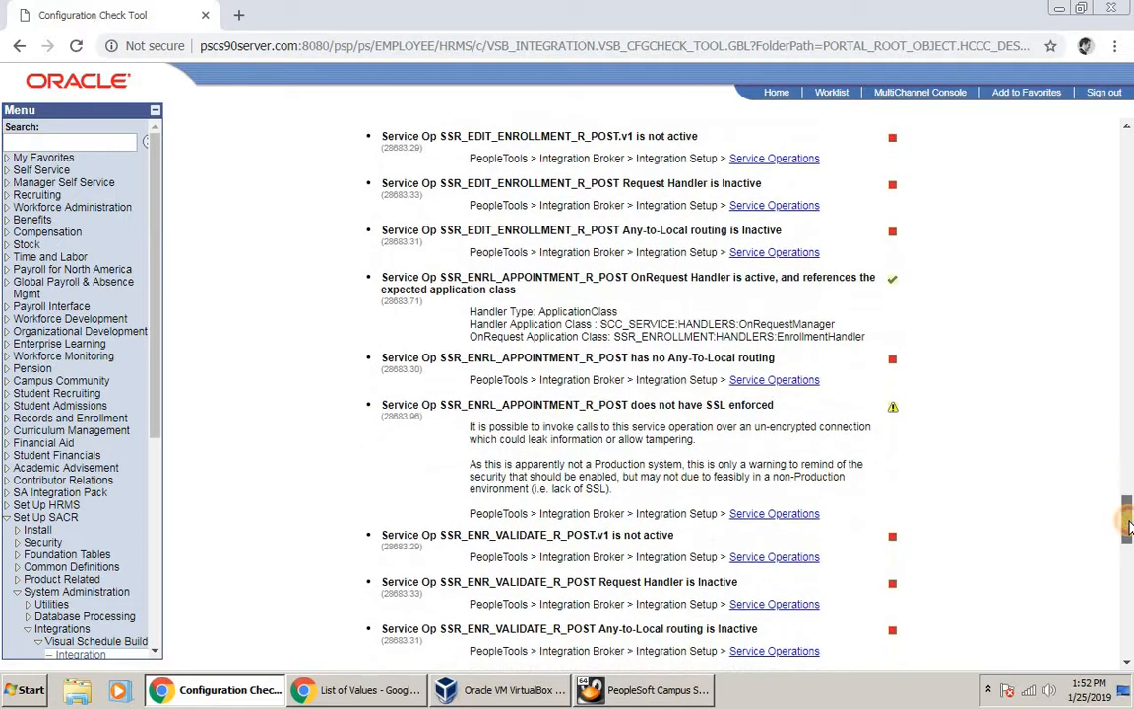
left_click_drag(1128, 546, 1128, 566)
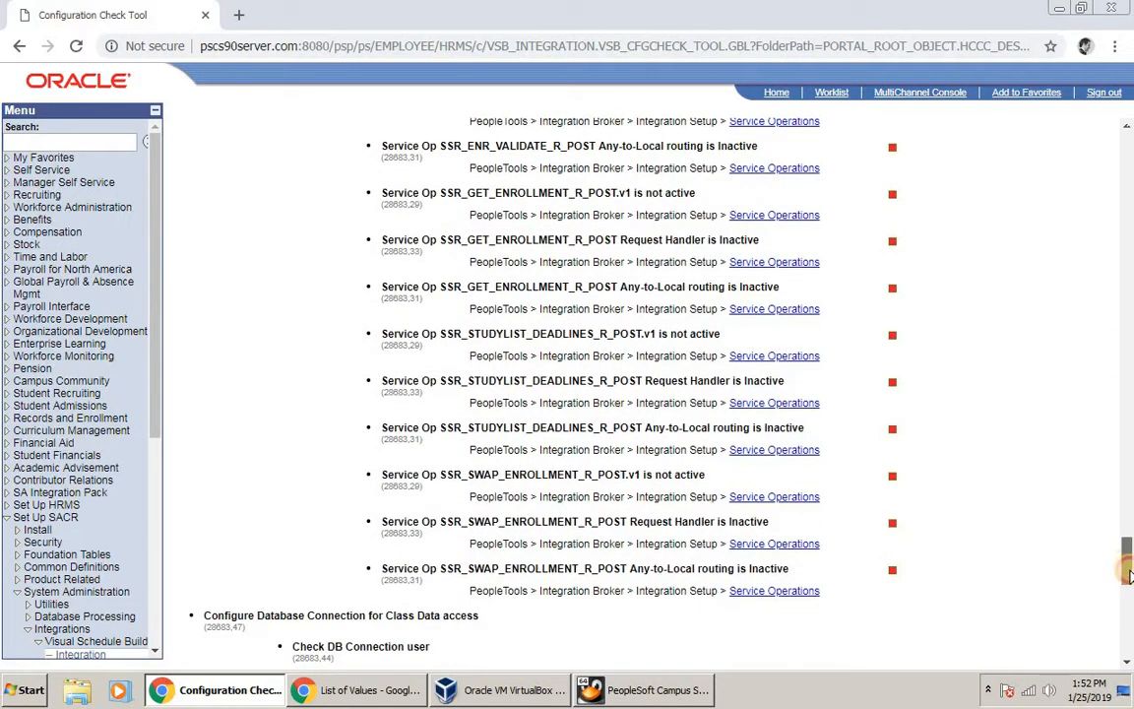
scroll(1128, 576, "down", 9)
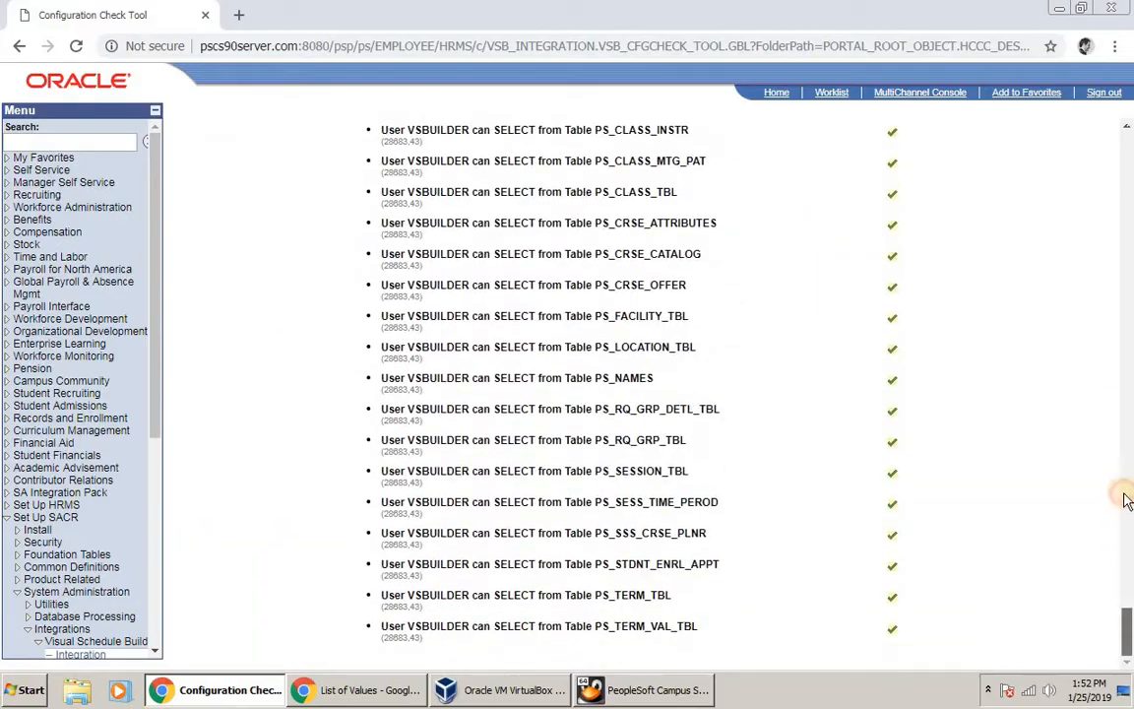
left_click_drag(1128, 499, 943, 463)
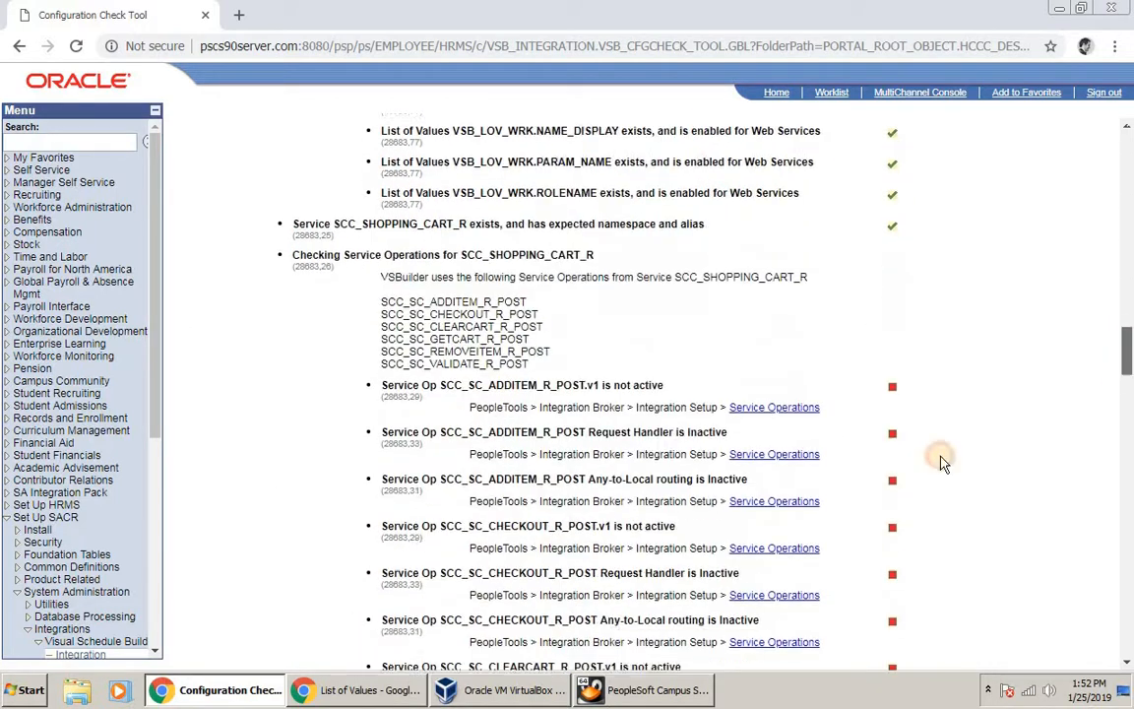
scroll(942, 457, "down", 1)
mouse_move(402, 692)
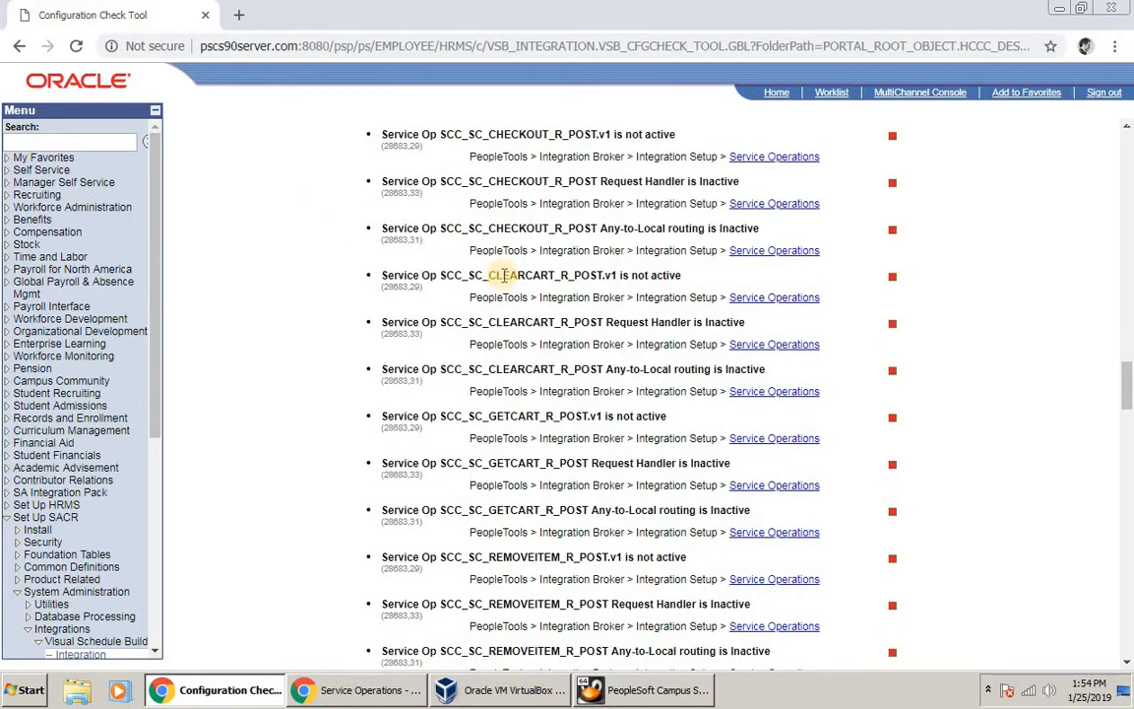
Step: Search Service Operations for SCC_SC_CHECKOUT_R_POST and open it
left_click(360, 694)
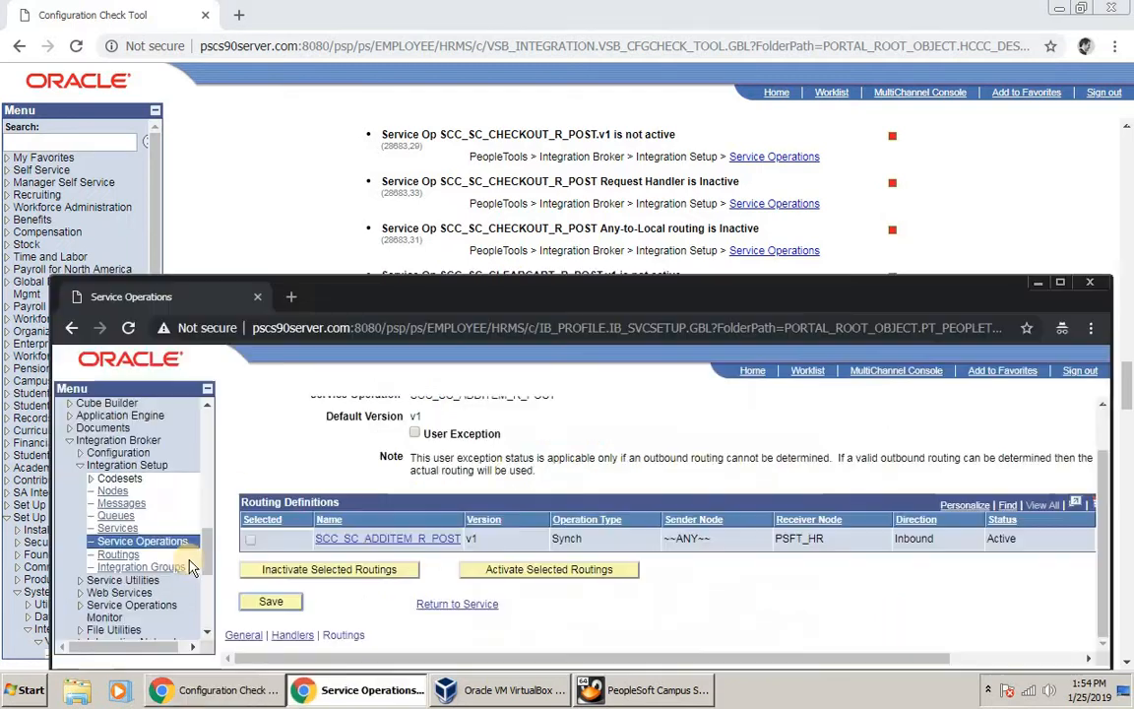
left_click(157, 540)
left_click(461, 514)
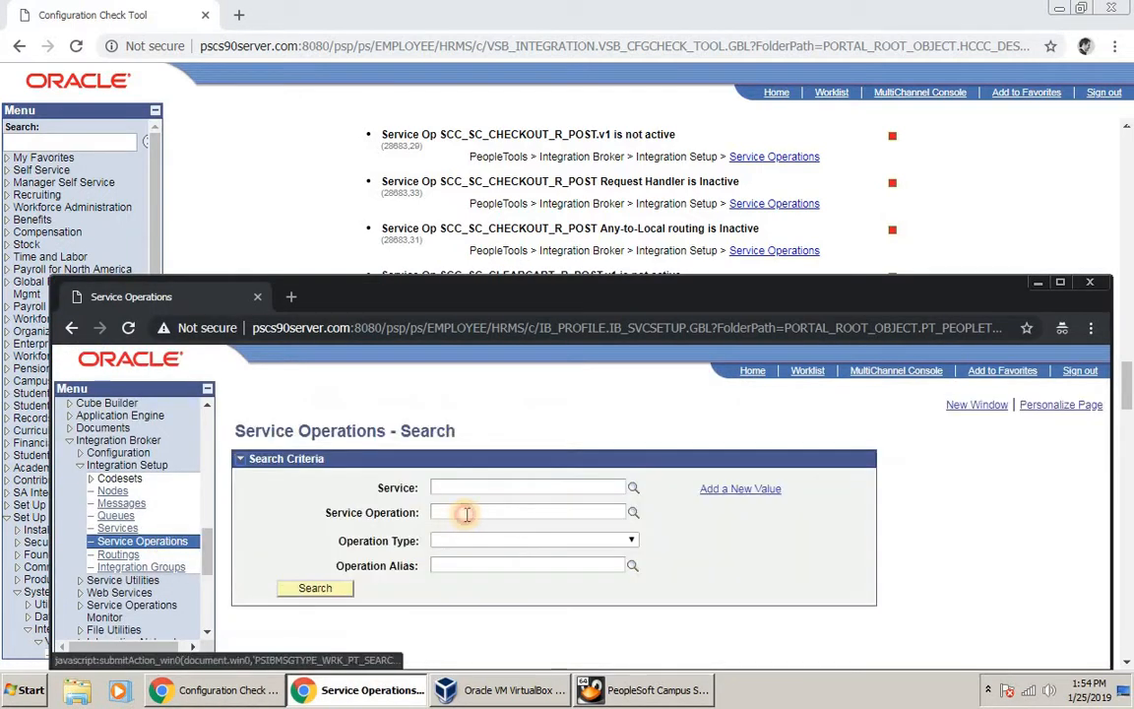
type("SCC_SC_CHECKOUT_R_POST")
key("Return")
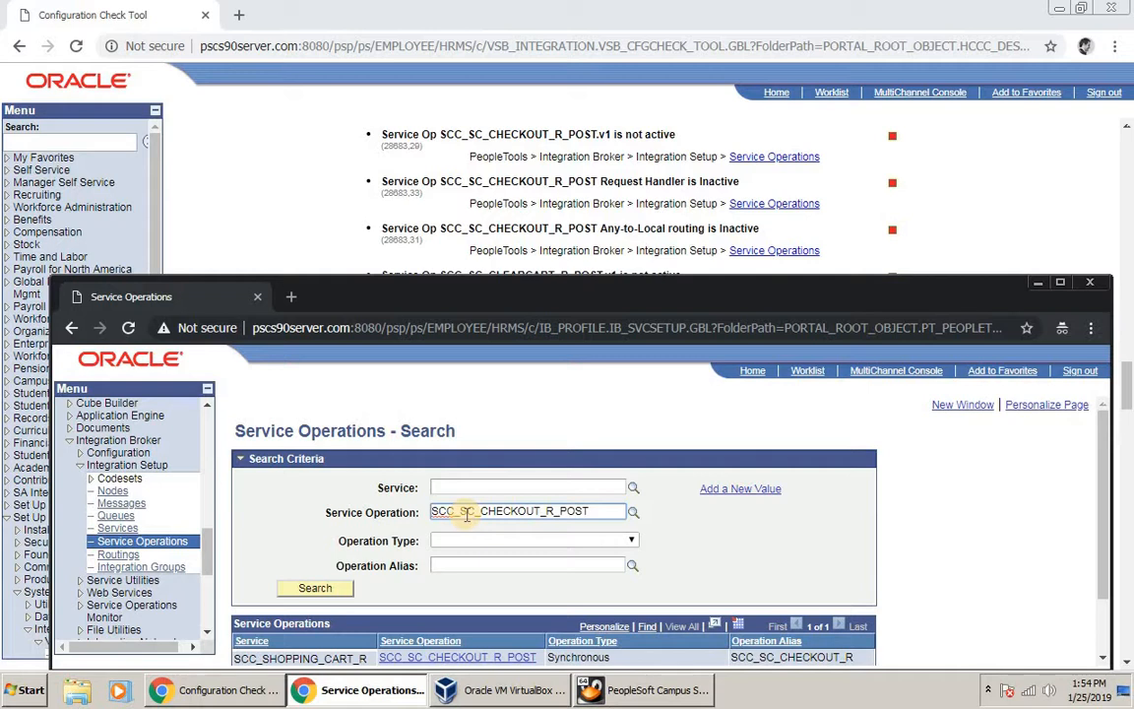
scroll(423, 591, "down", 2)
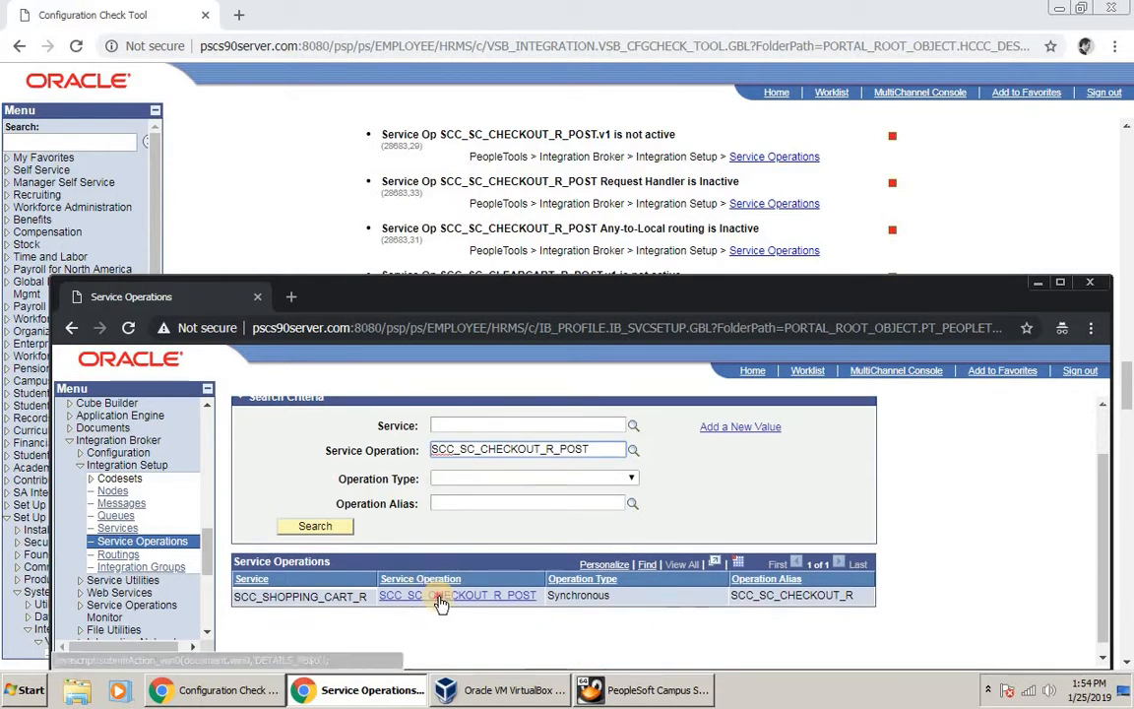
left_click(443, 595)
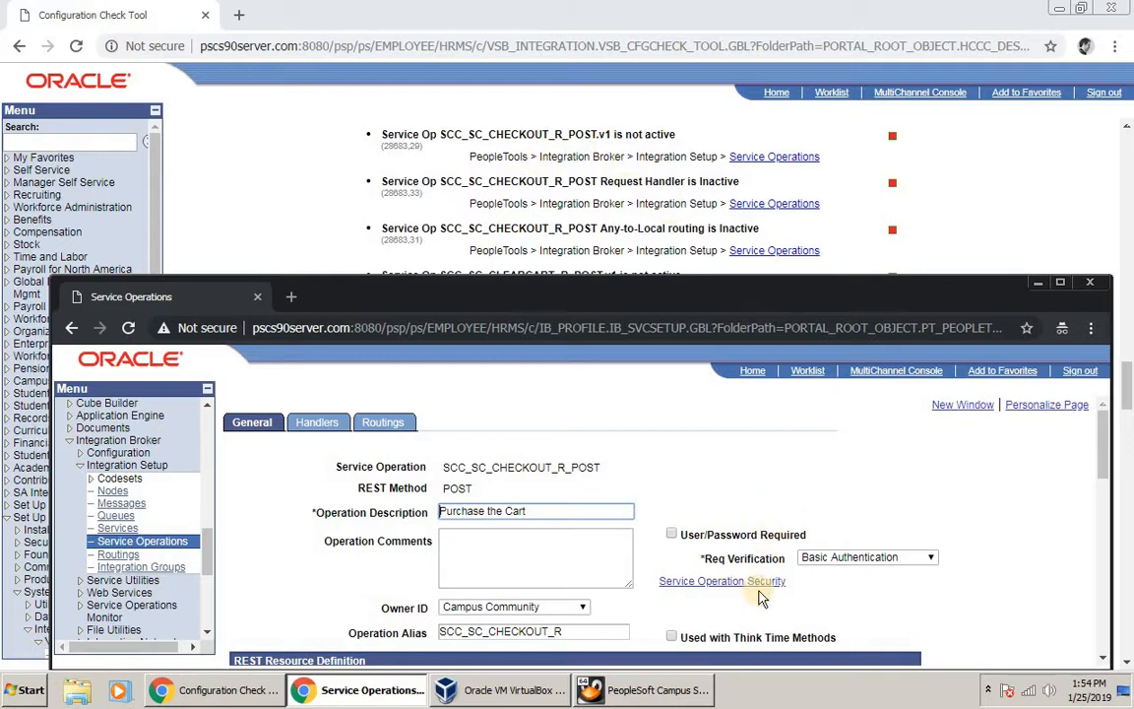
Step: Set the operation's request handler status to Active
scroll(837, 588, "down", 2)
scroll(837, 588, "down", 4)
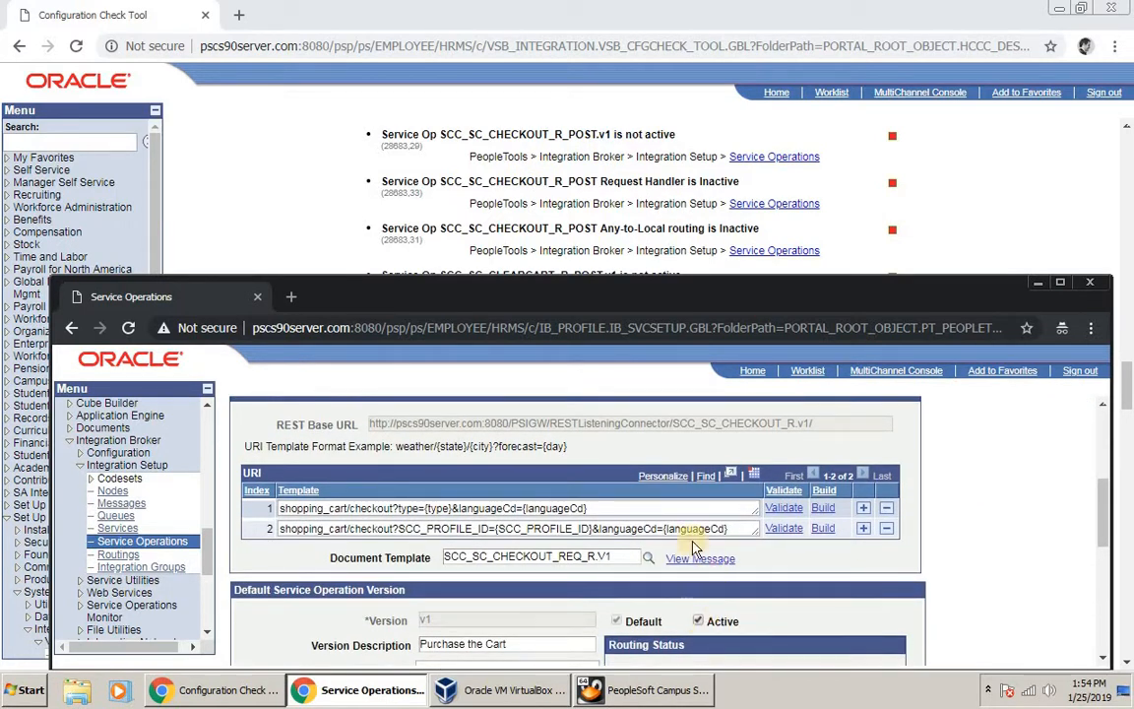
scroll(374, 429, "up", 4)
scroll(370, 428, "up", 1)
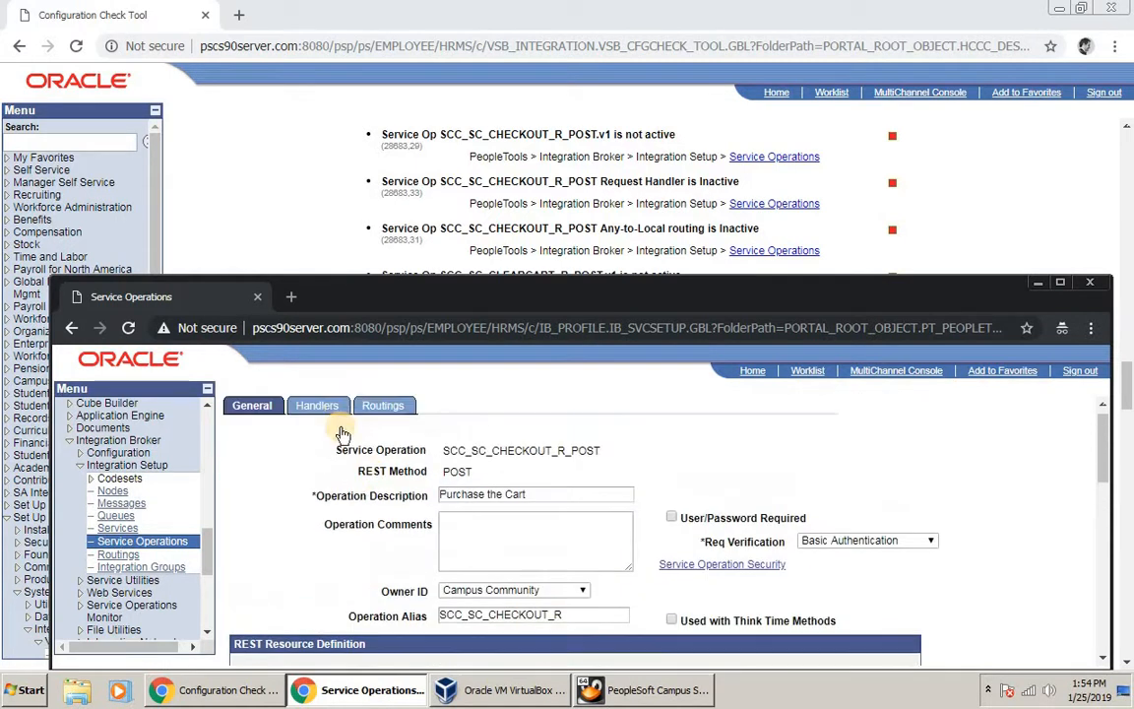
left_click(311, 423)
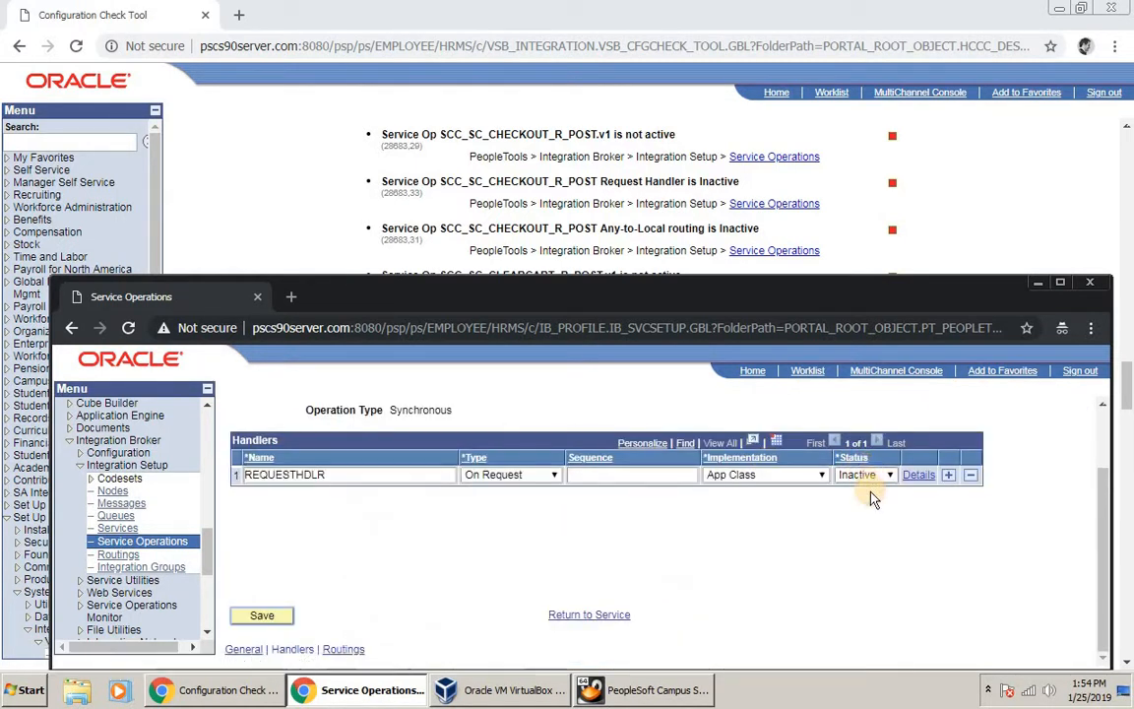
left_click(868, 477)
left_click(859, 492)
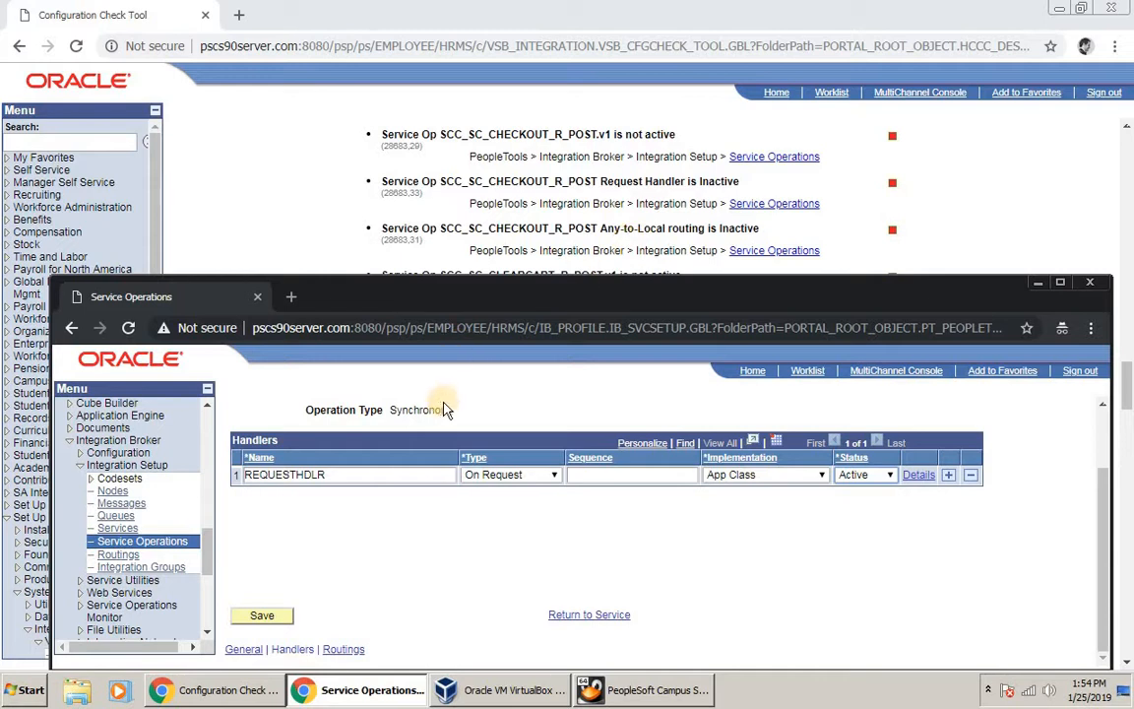
Step: Activate the inbound routing and save the service operation
scroll(424, 413, "up", 2)
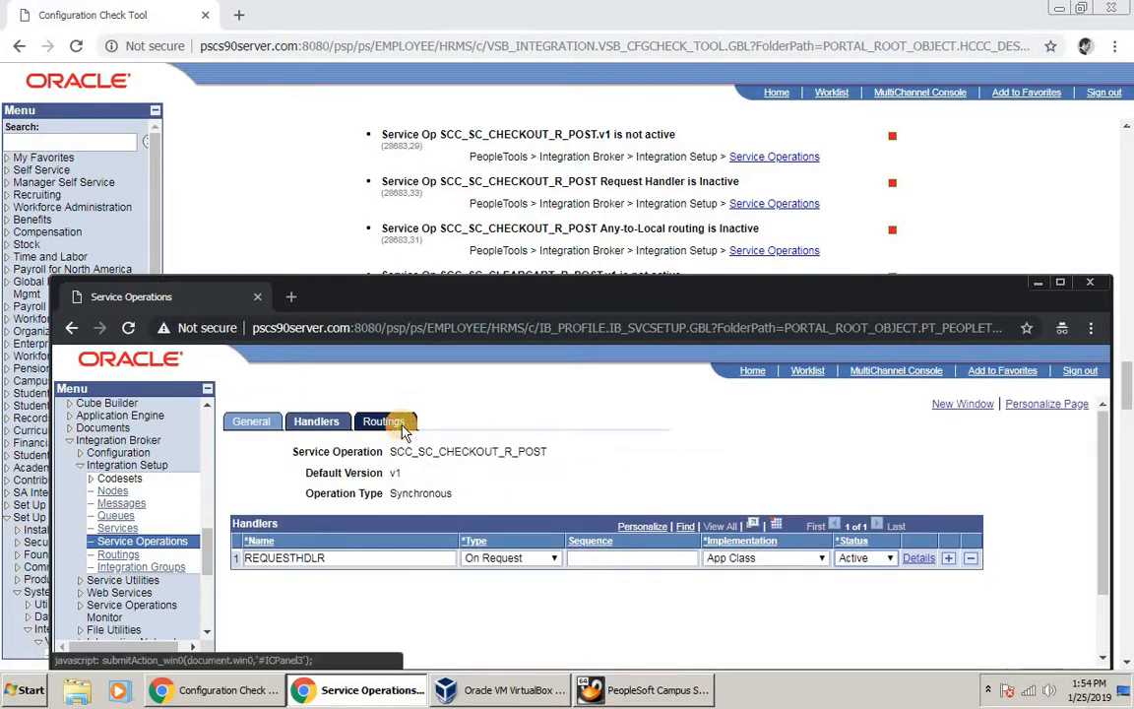
left_click(394, 424)
scroll(266, 559, "down", 1)
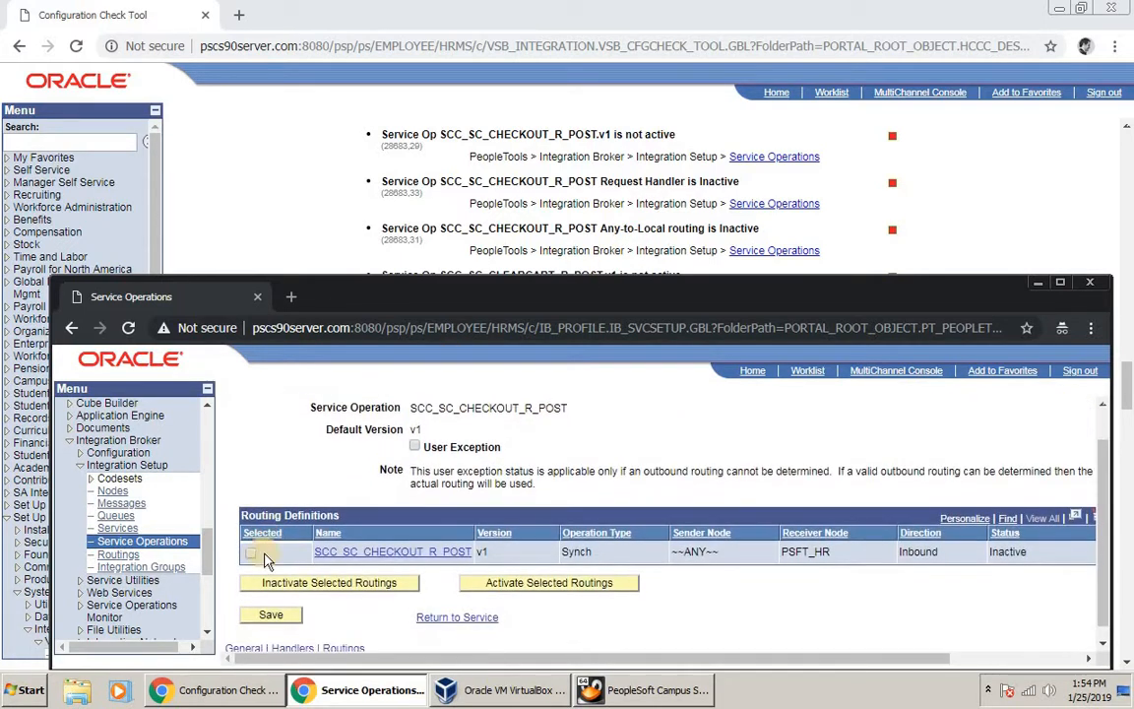
left_click(250, 553)
left_click(512, 585)
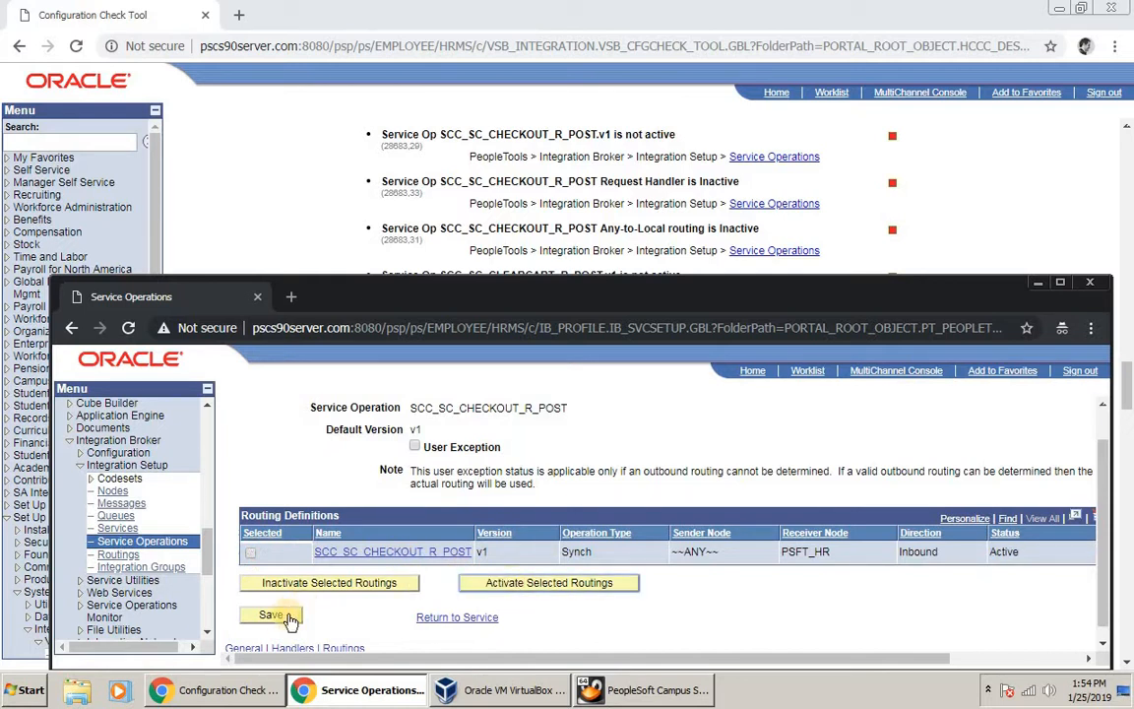
left_click(279, 621)
left_click(579, 527)
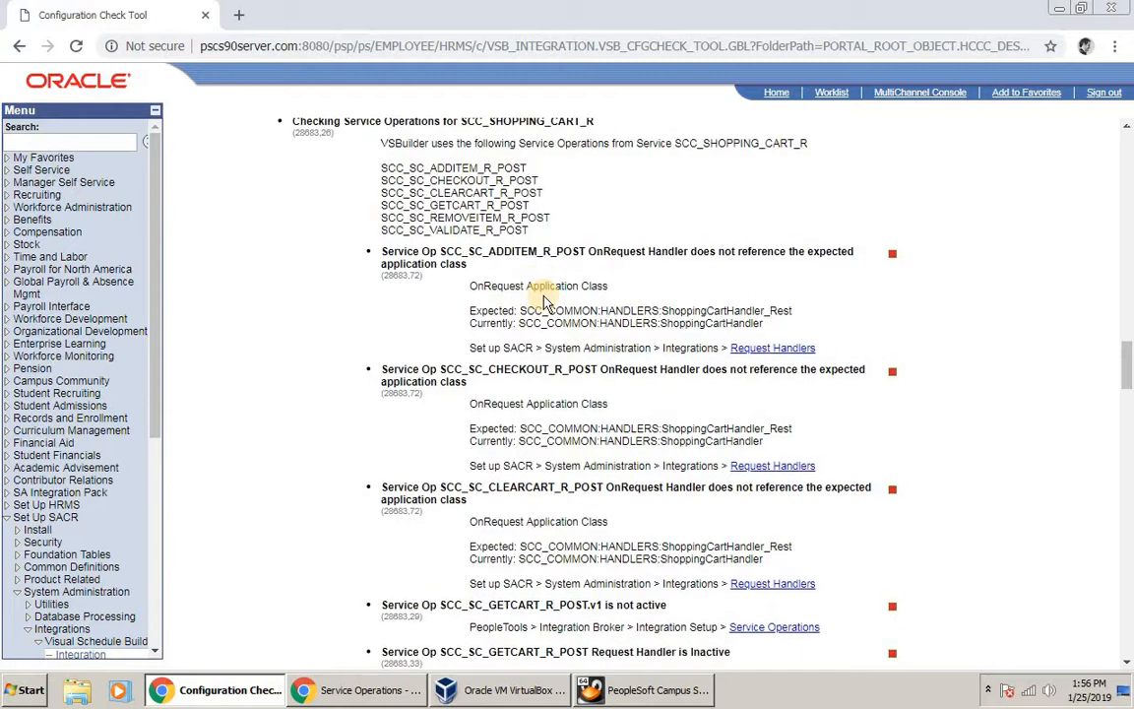
Step: In the Service Operations window, go to Set Up SACR > System Administration > Integrations > Request Handlers
scroll(547, 351, "down", 1)
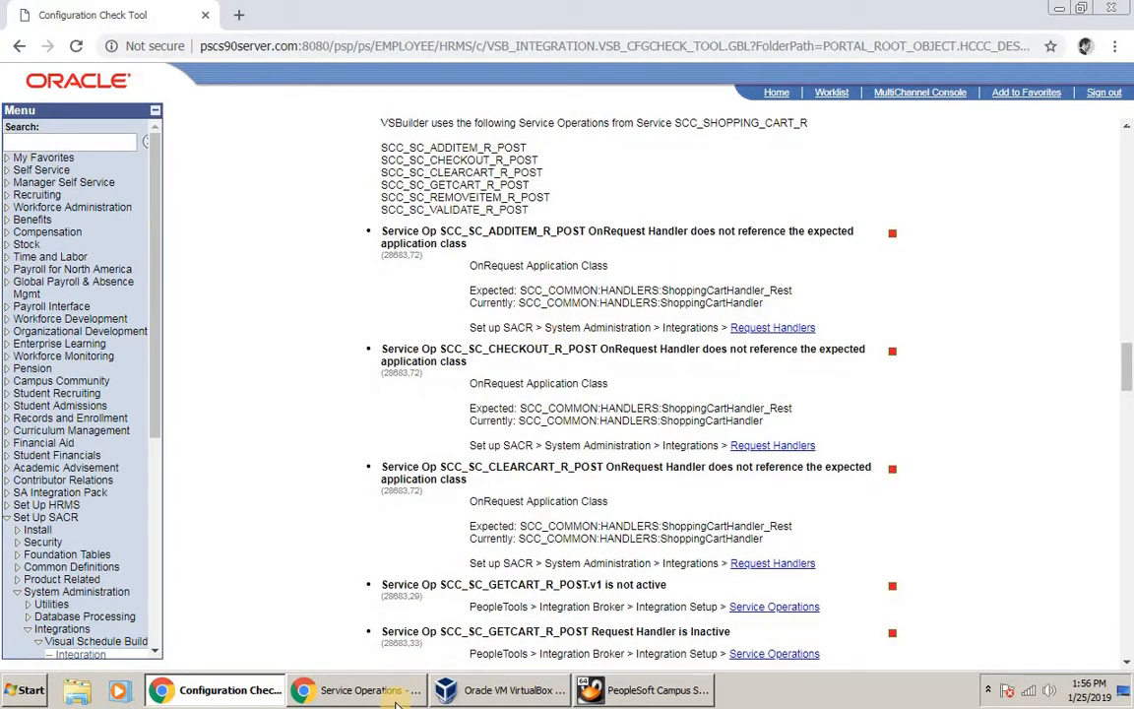
left_click(399, 694)
scroll(510, 185, "down", 3)
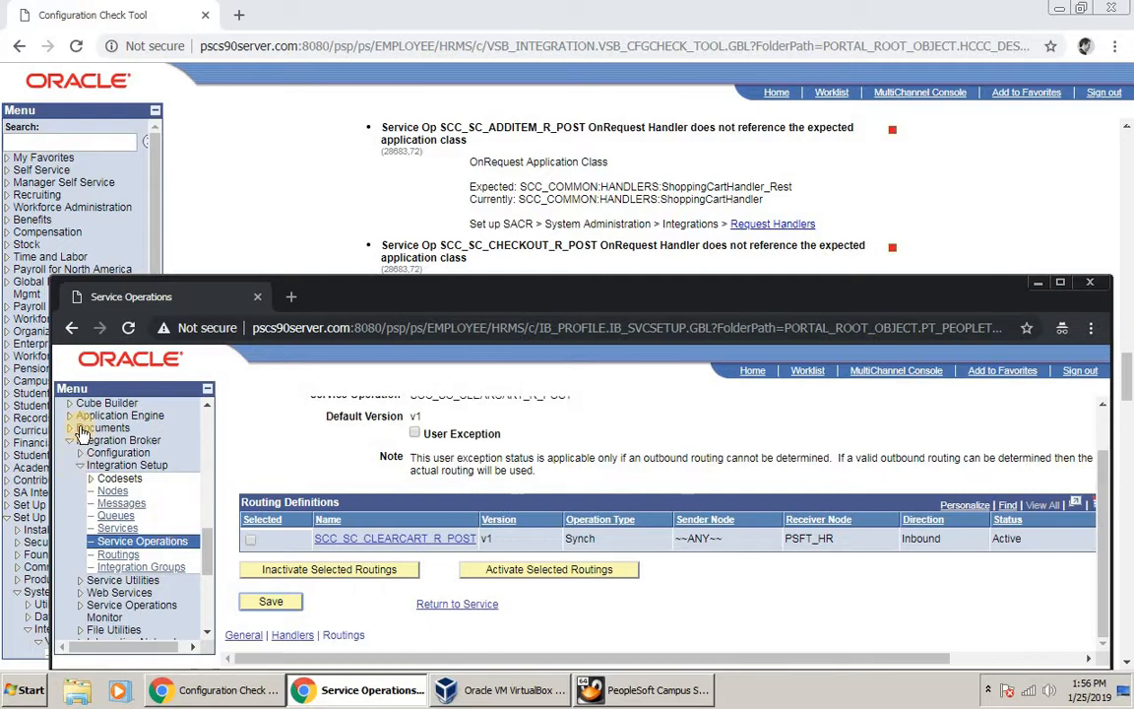
scroll(61, 563, "up", 6)
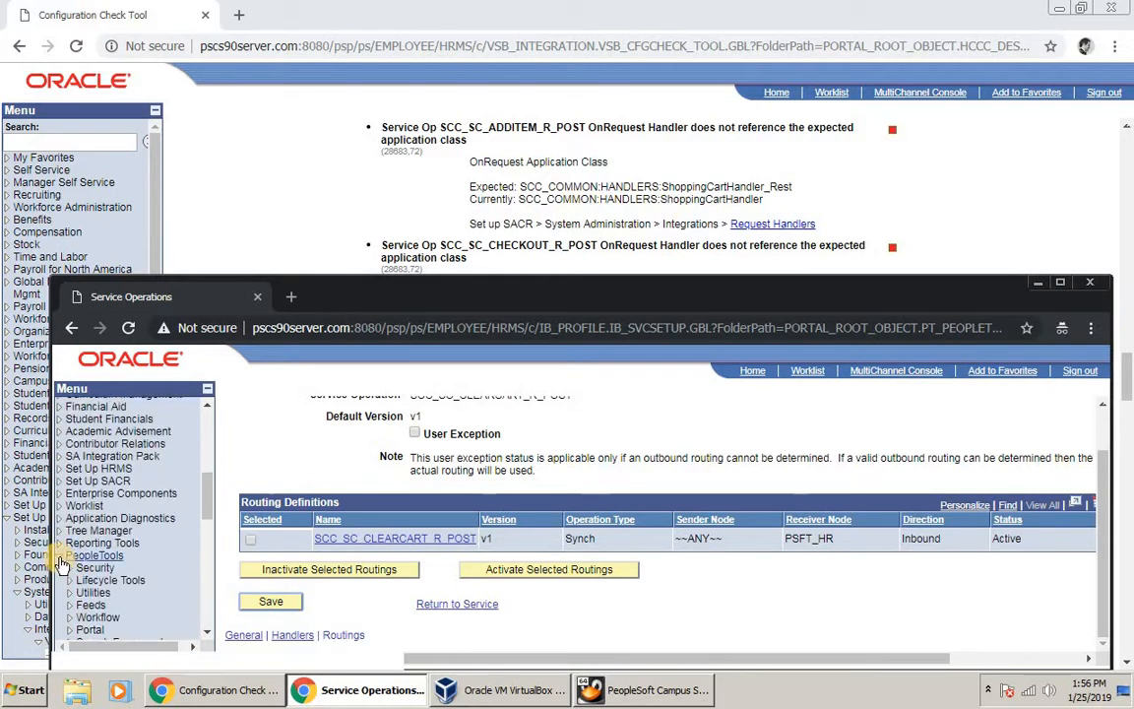
left_click(60, 559)
scroll(111, 543, "down", 1)
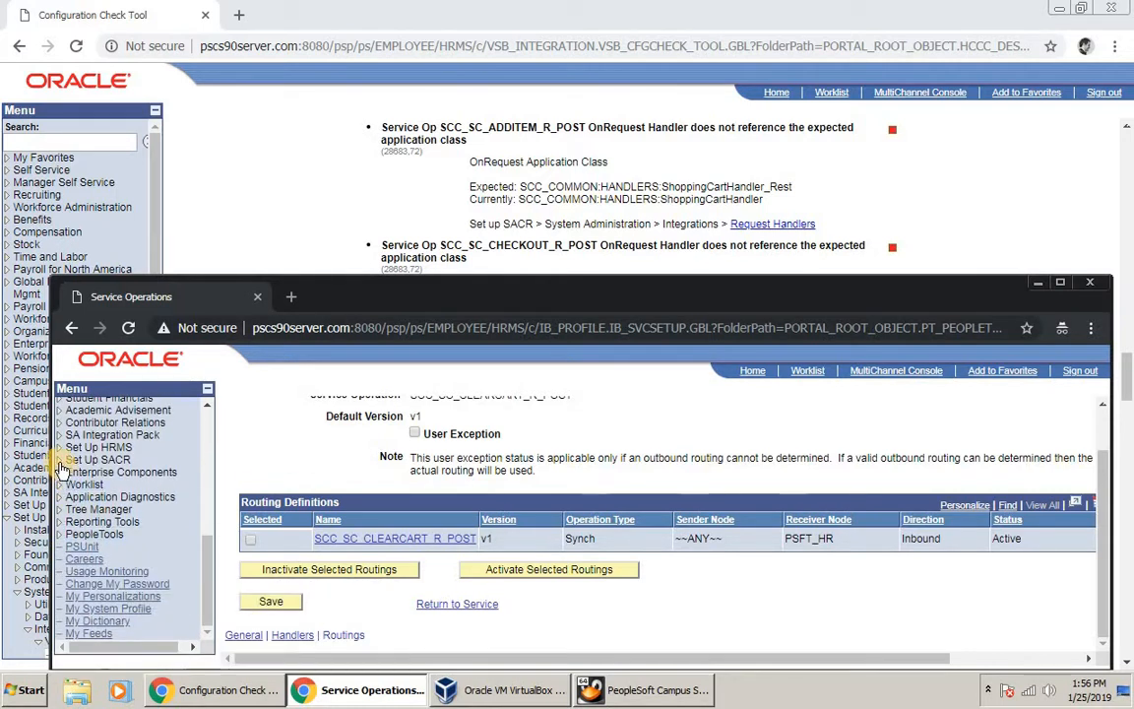
left_click(60, 459)
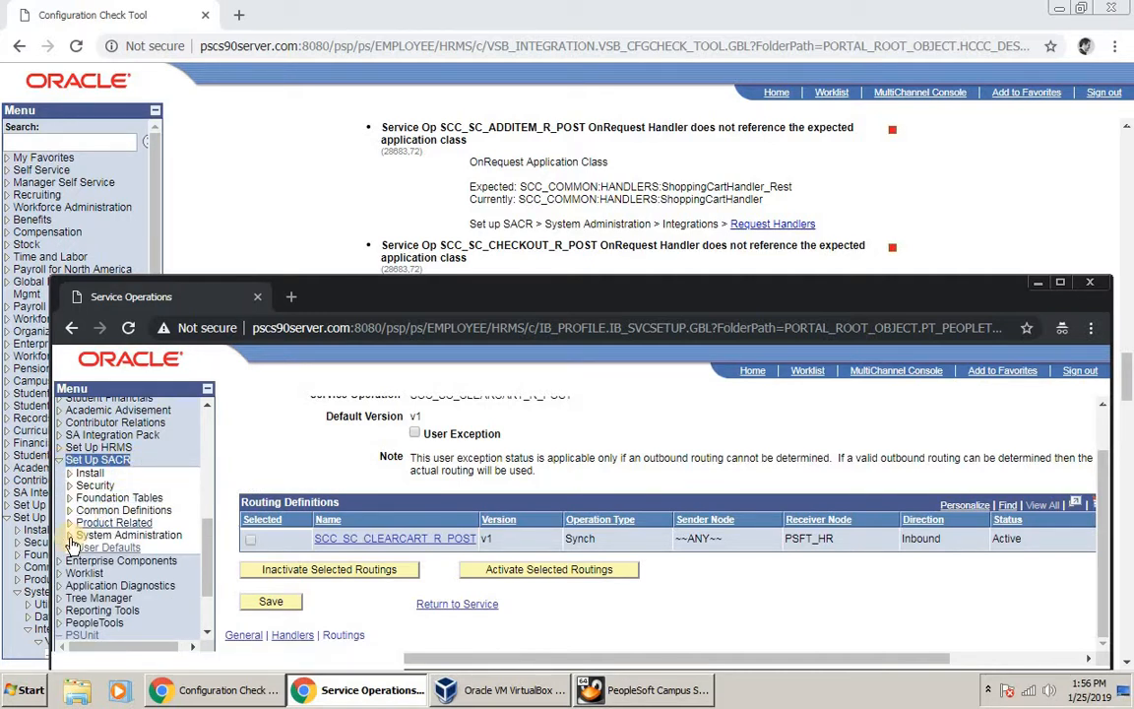
left_click(79, 539)
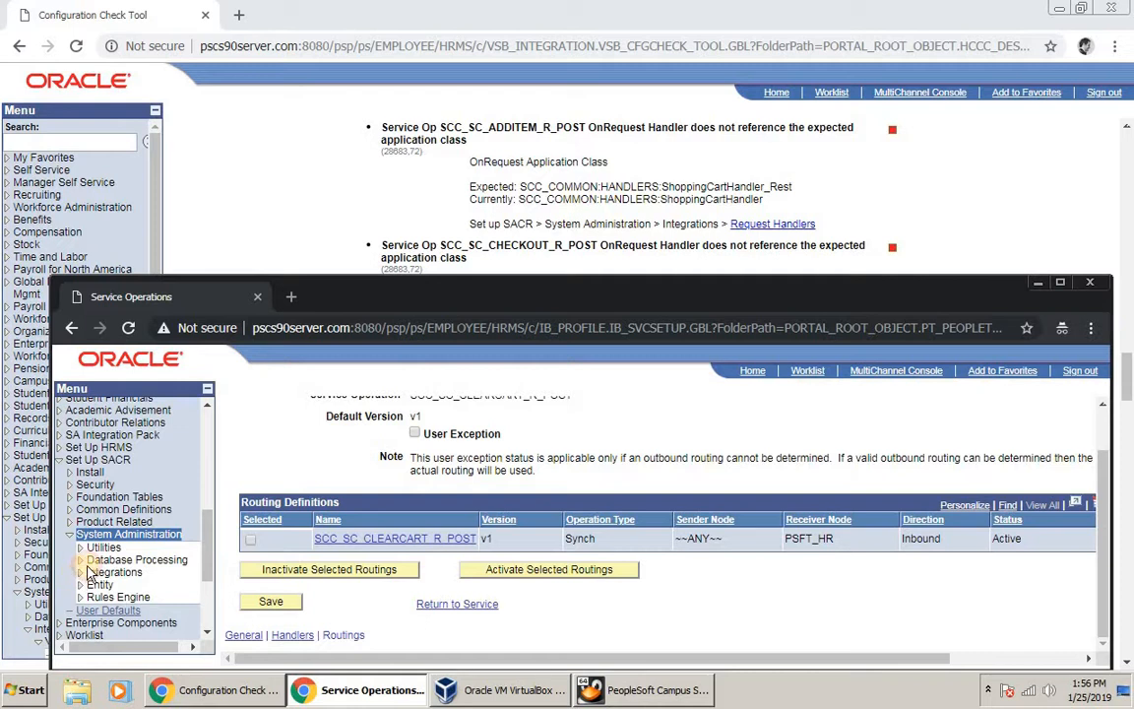
left_click(91, 572)
scroll(128, 551, "down", 2)
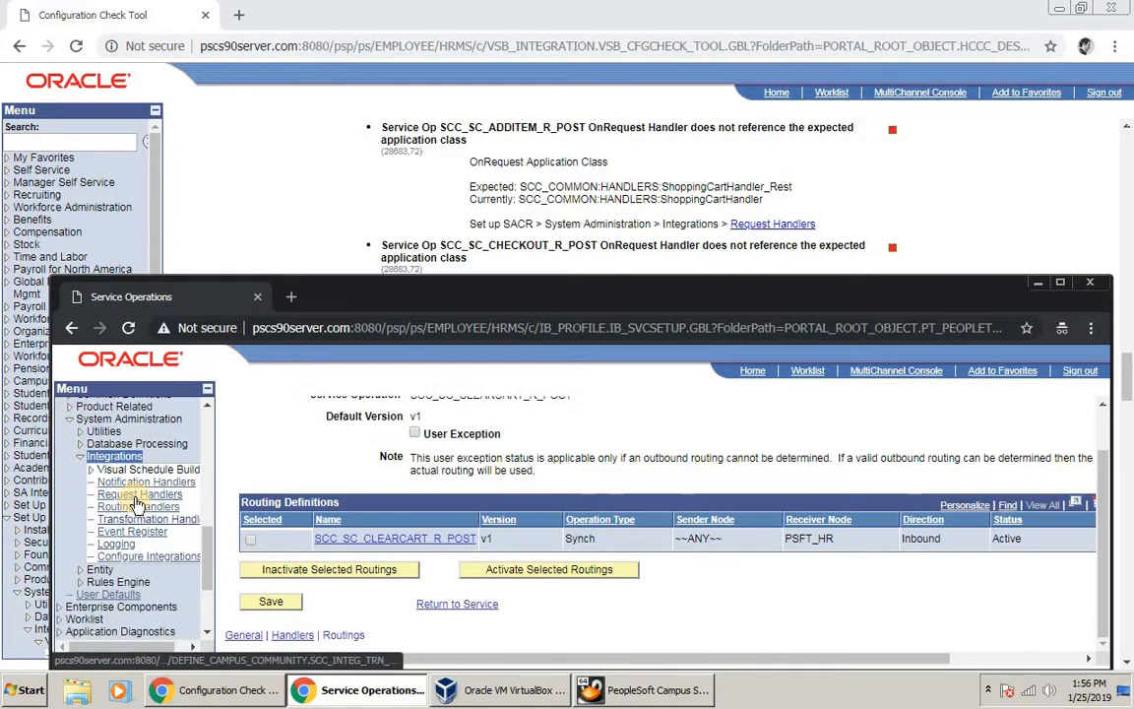
left_click(138, 496)
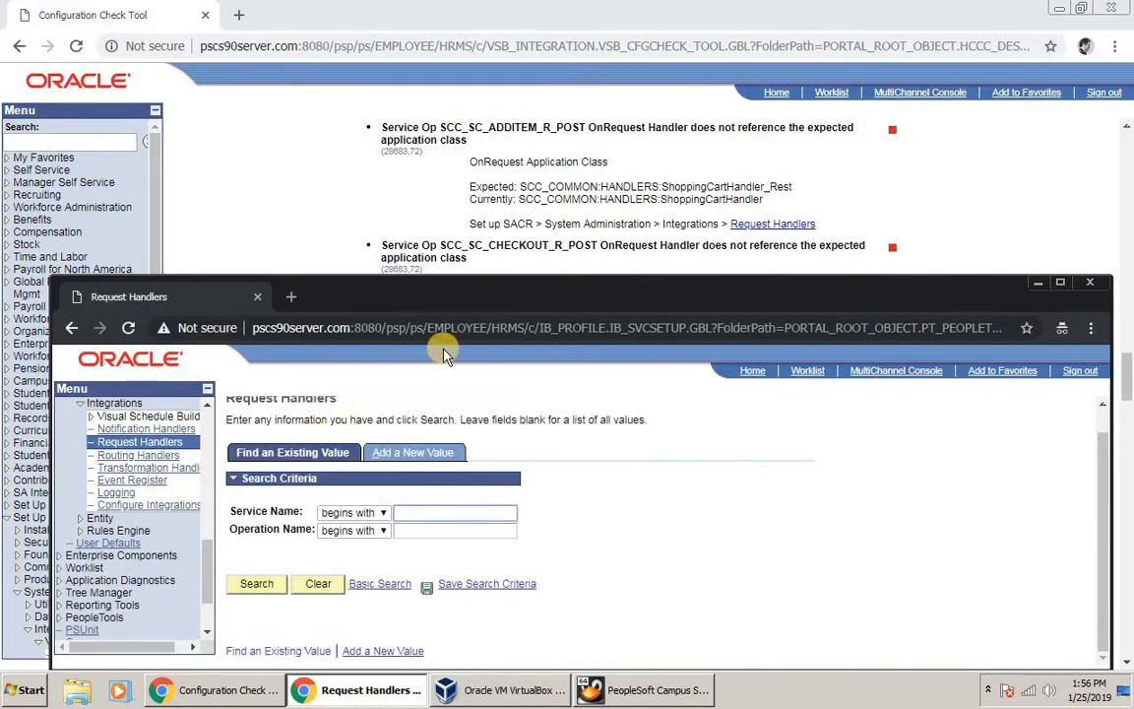
Step: Copy SCC_SC_ADDITEM_R_POST from the check report and search Request Handlers for it
double_click(505, 128)
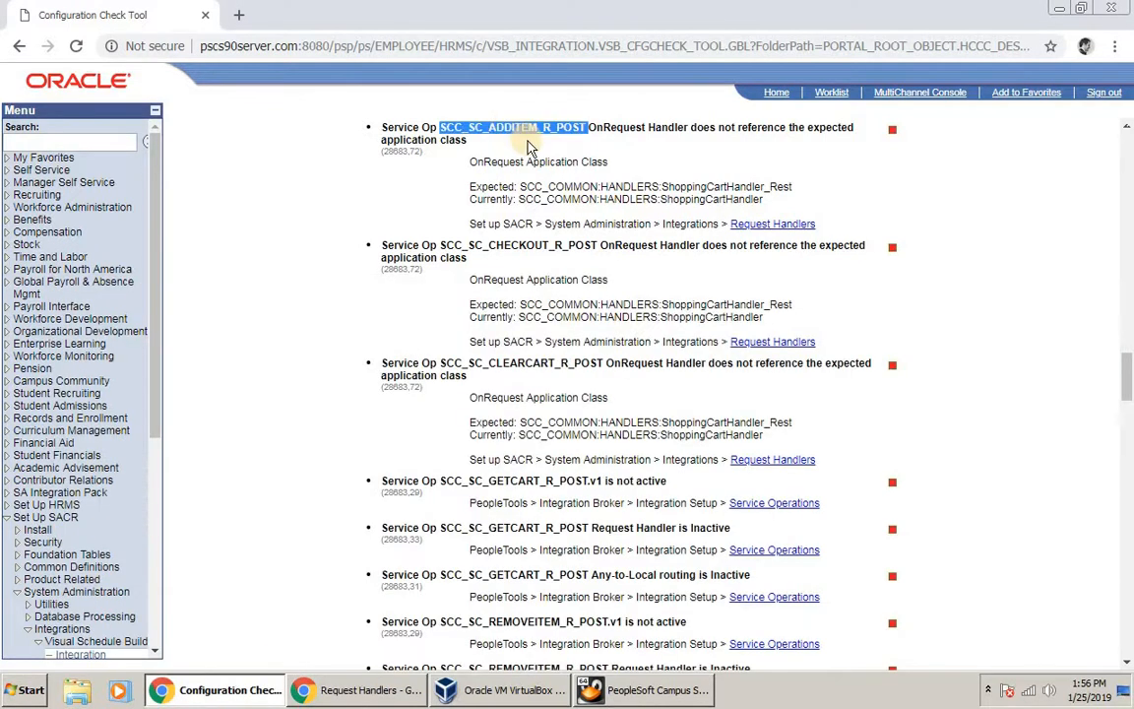
right_click(461, 120)
left_click(483, 121)
key("alt+Tab")
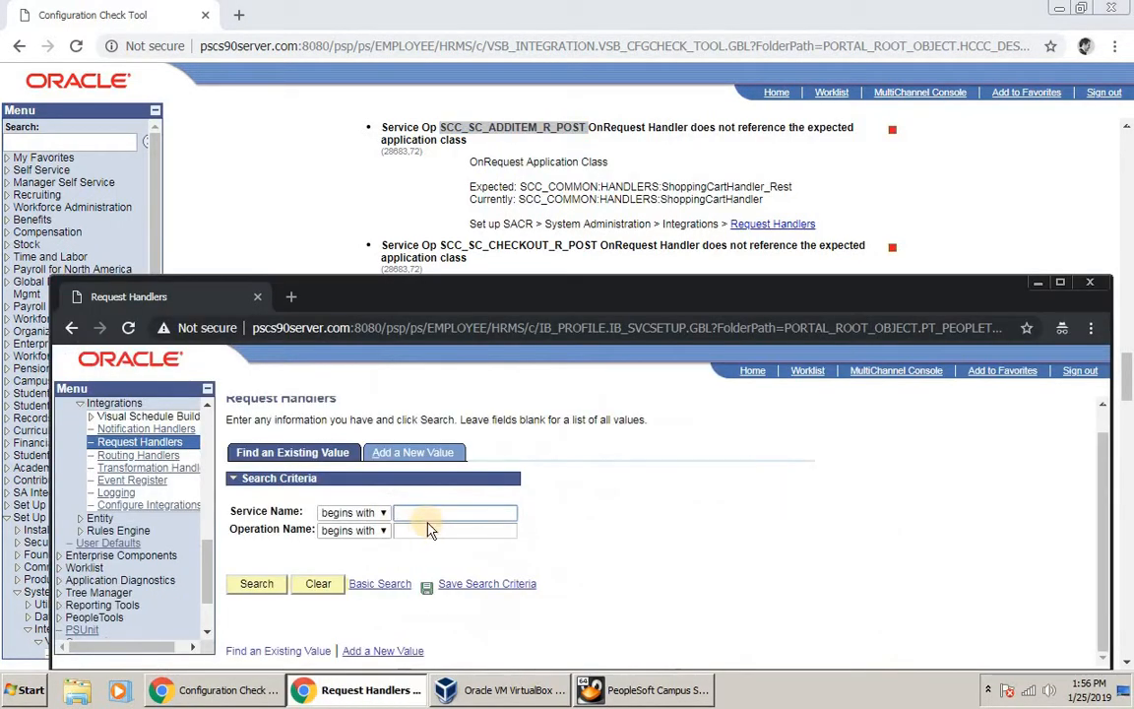
left_click(428, 535)
key("ctrl+v")
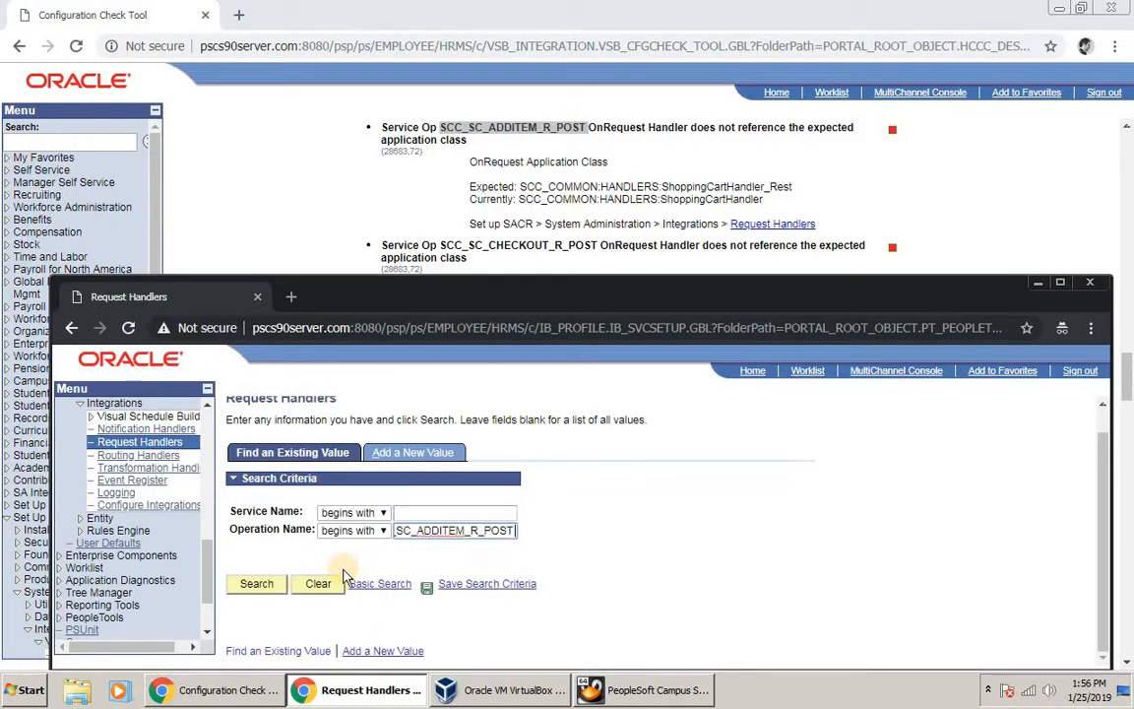
left_click(258, 586)
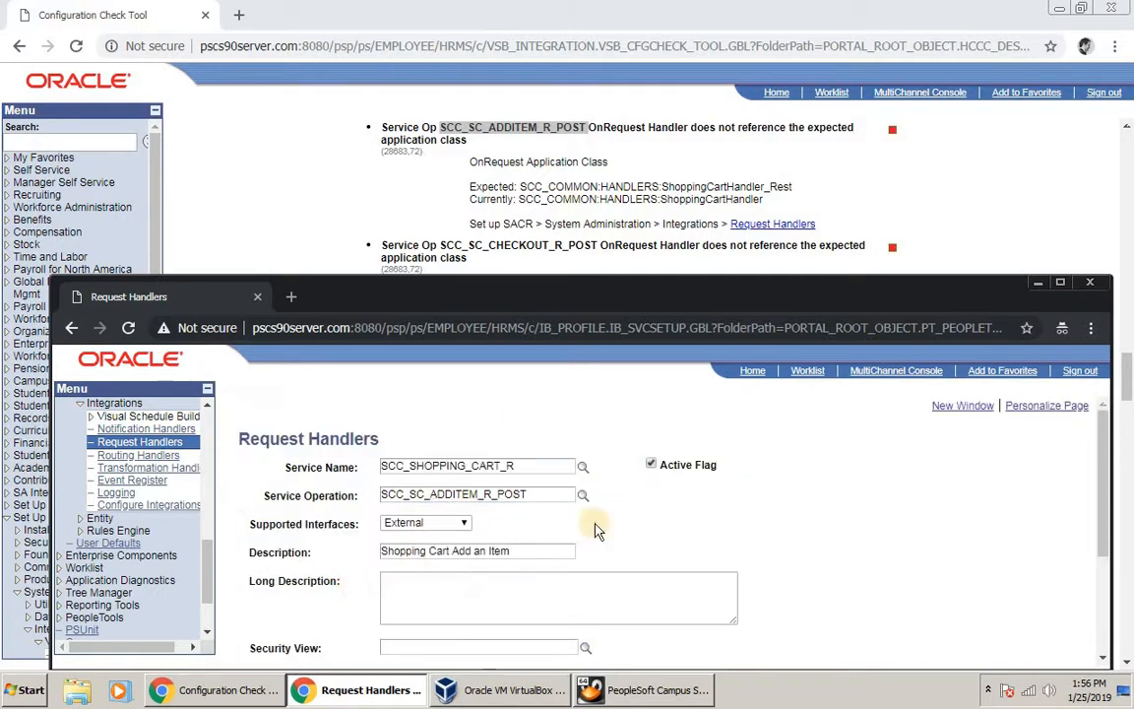
Step: Set the handler's application class ID to ShoppingCartHandler_Rest and save it
scroll(734, 517, "down", 2)
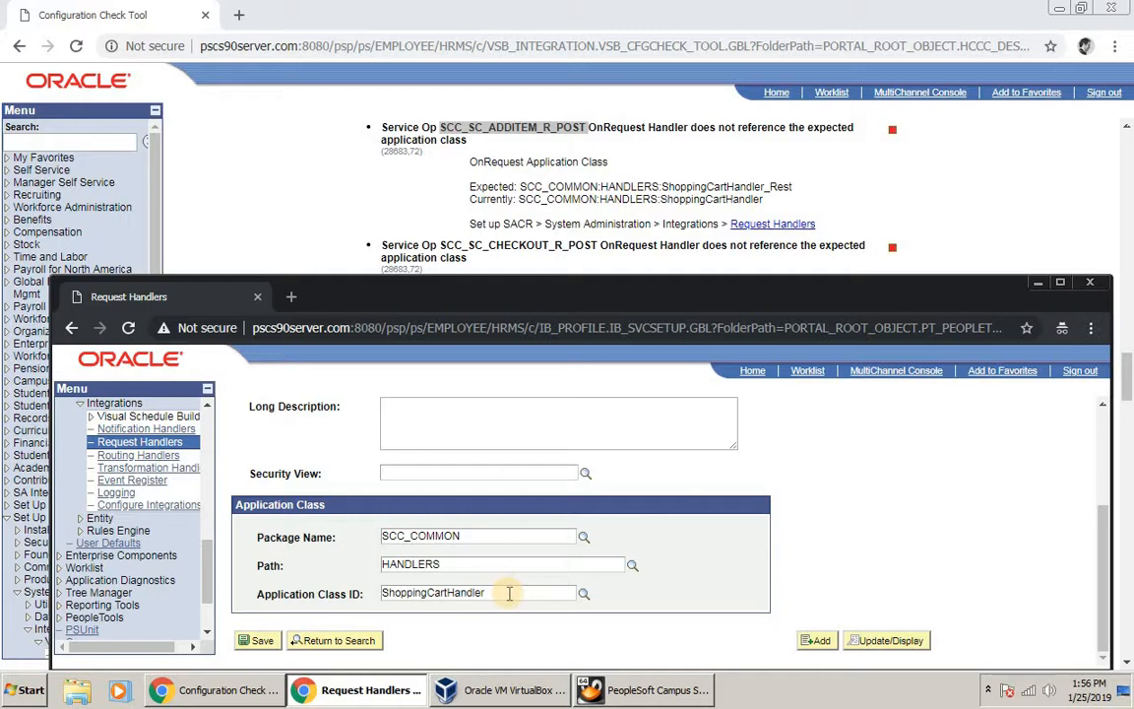
left_click(584, 593)
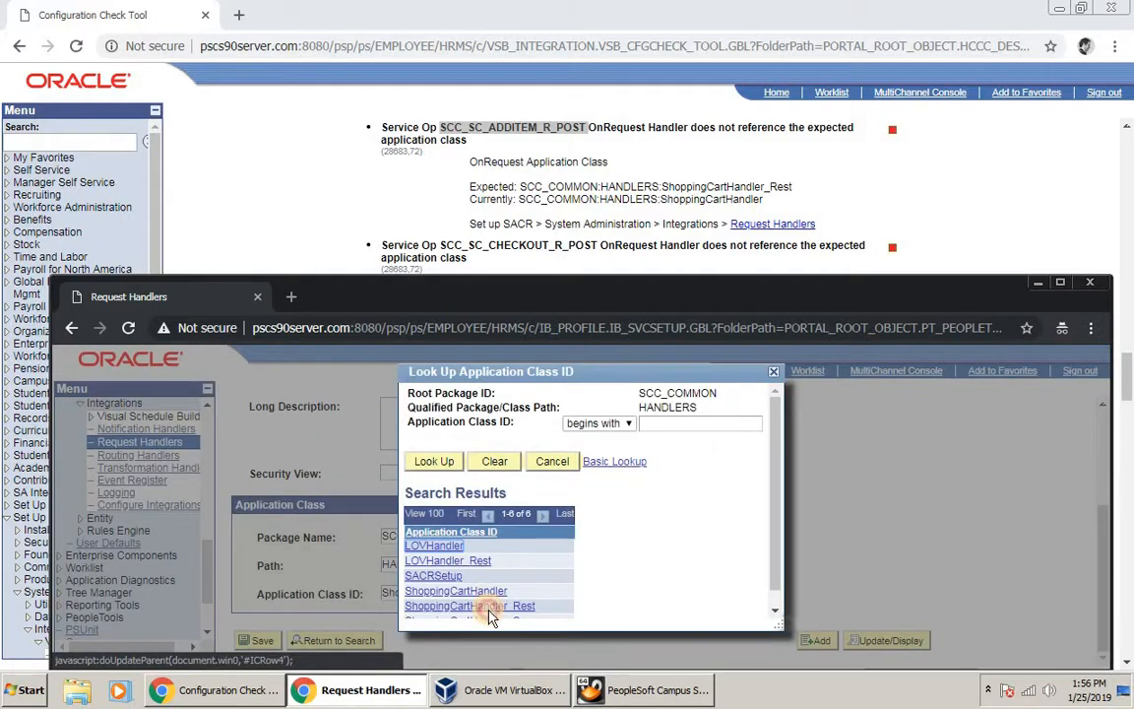
left_click(489, 608)
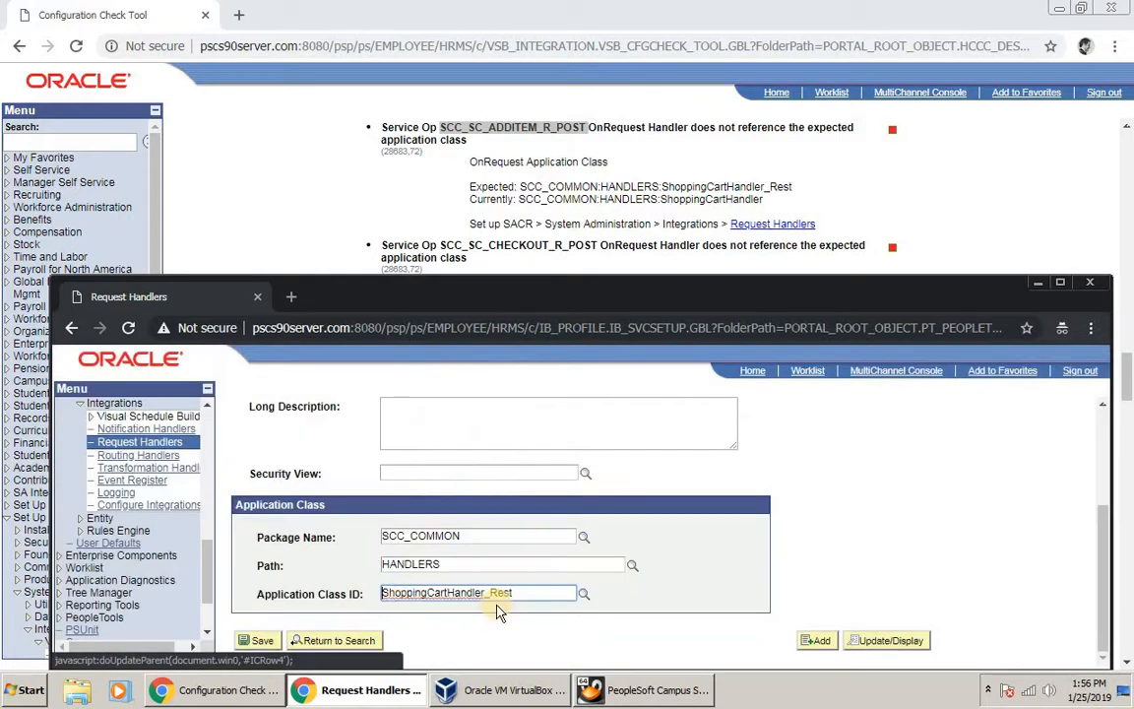
left_click(262, 641)
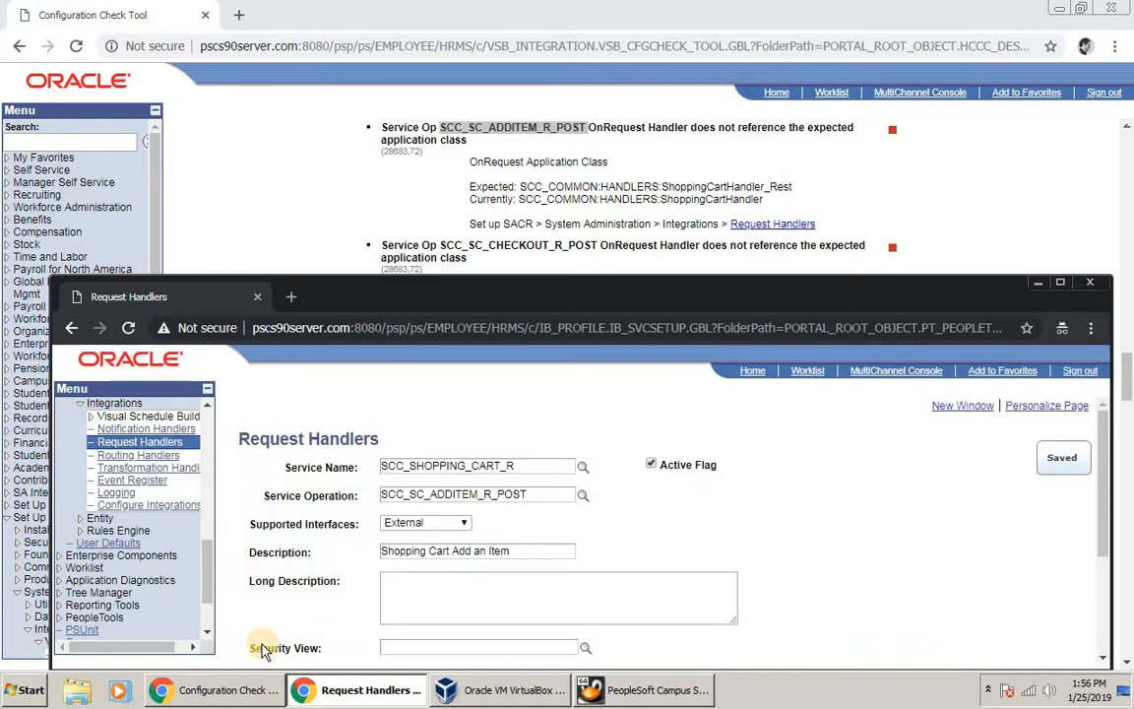
left_click(356, 144)
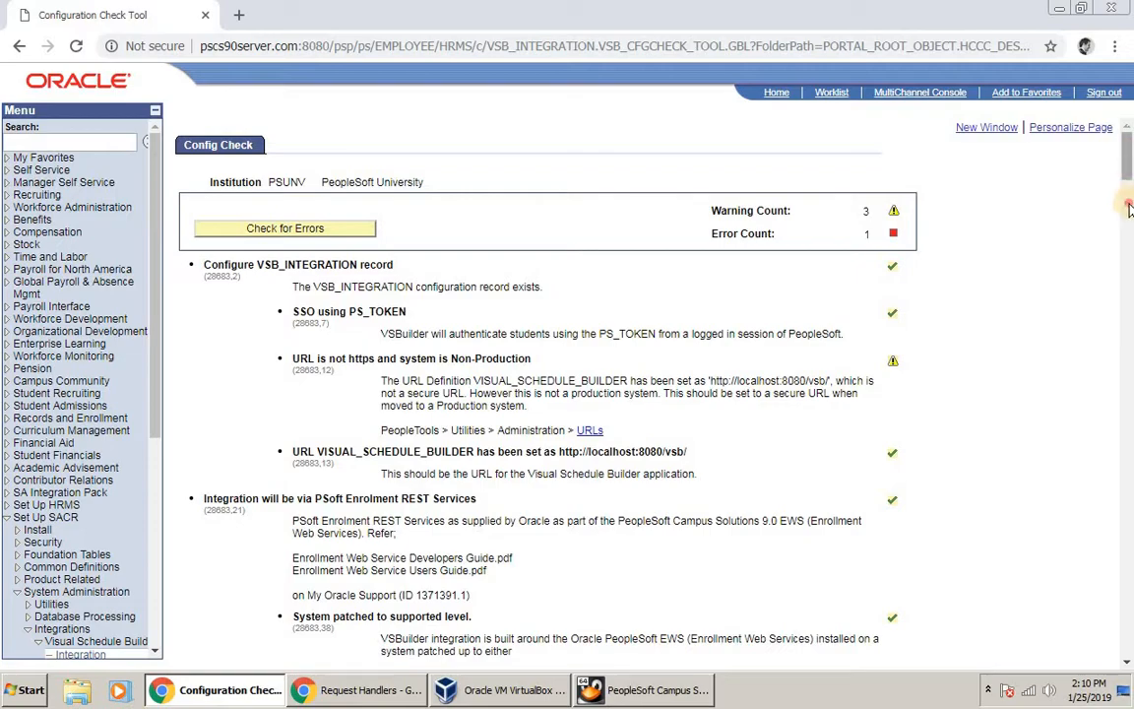
Step: In the Request Handlers window, go to Set Up SACR > System Administration > Utilities > Shopping Carts > Shopping Cart
left_click_drag(1129, 207, 1129, 443)
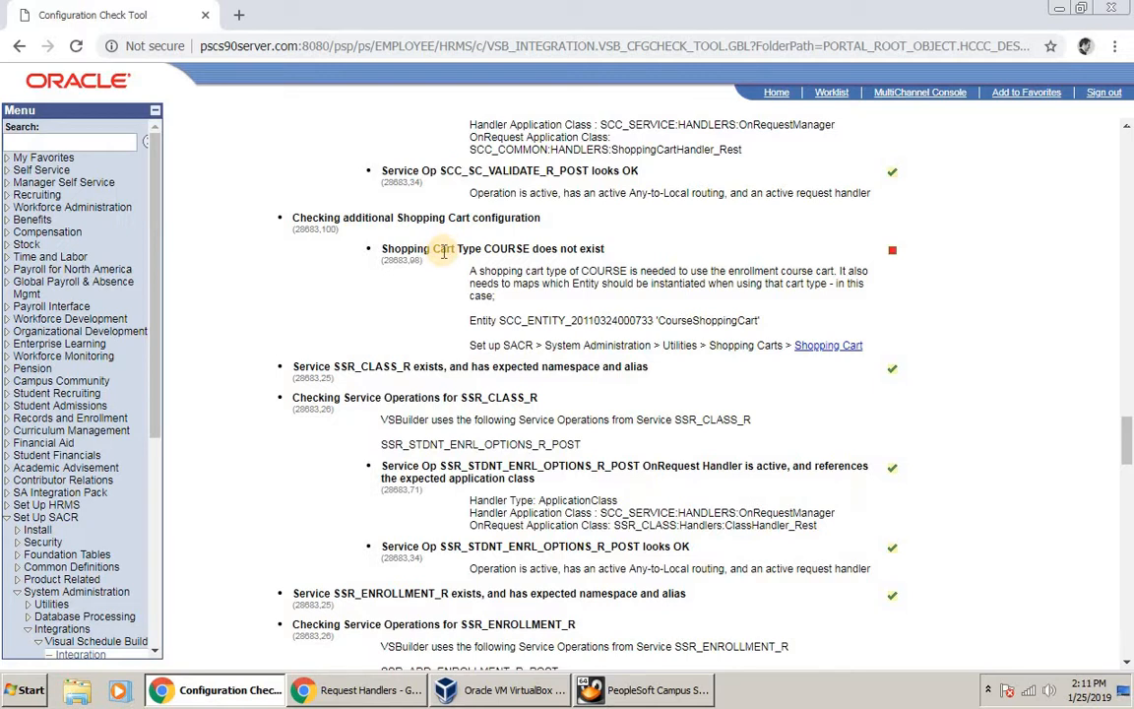
scroll(541, 349, "down", 1)
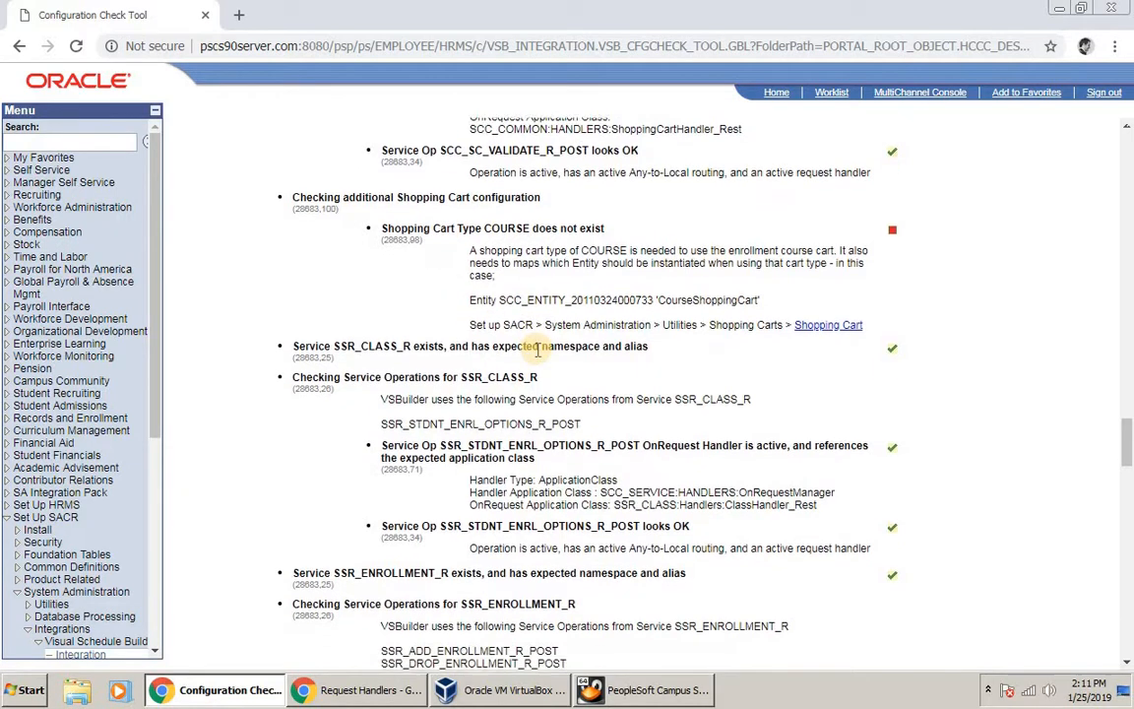
left_click(352, 692)
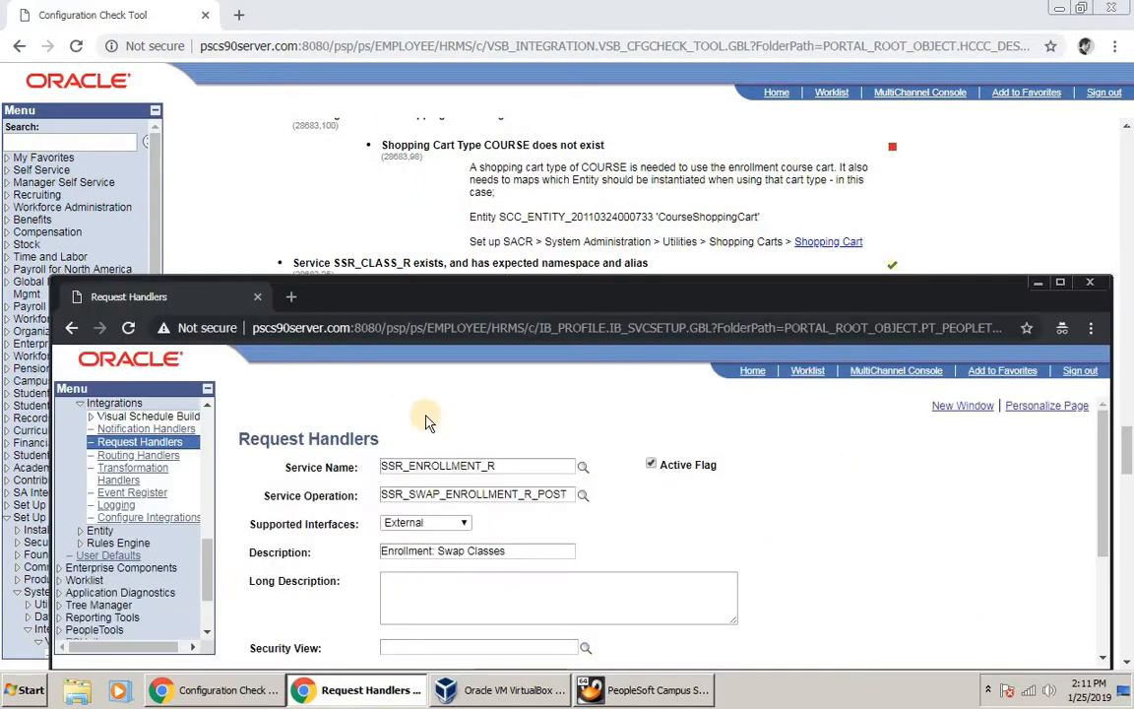
scroll(210, 530, "up", 4)
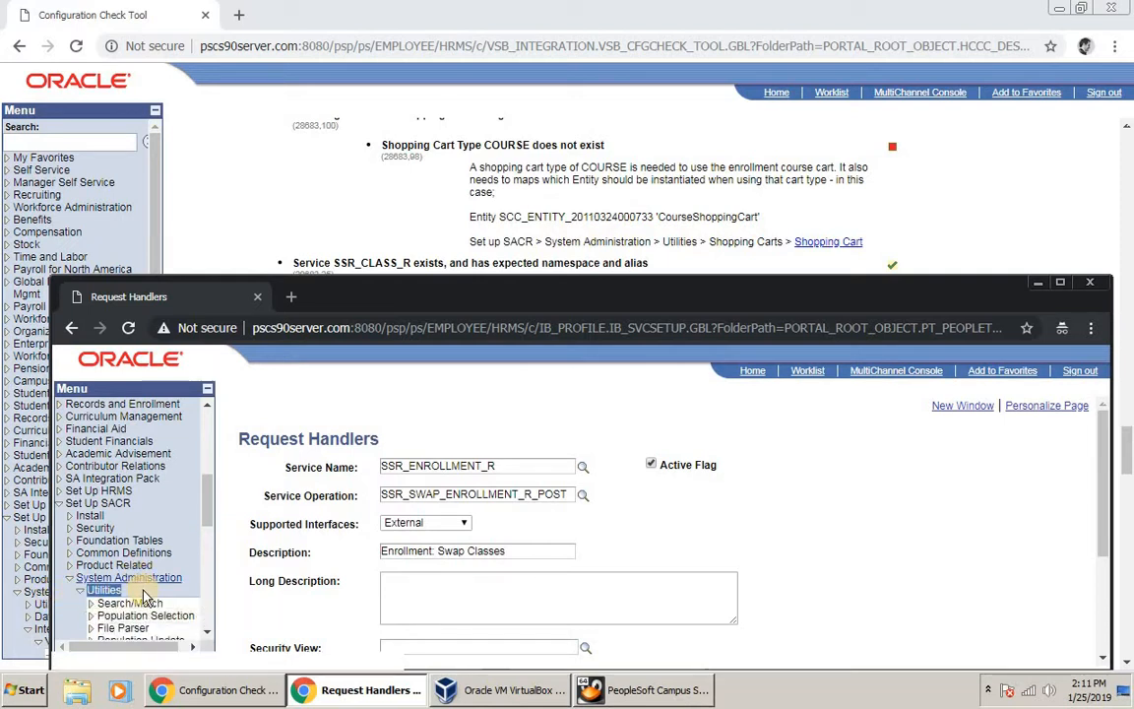
left_click(86, 592)
scroll(109, 581, "down", 2)
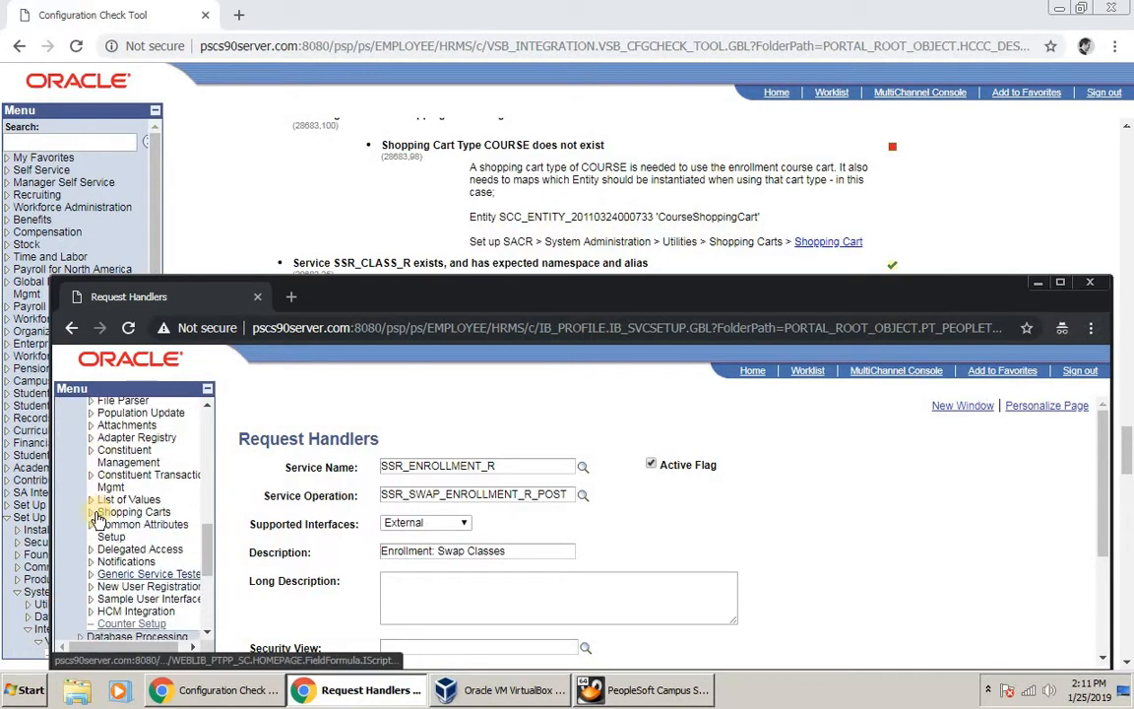
left_click(93, 514)
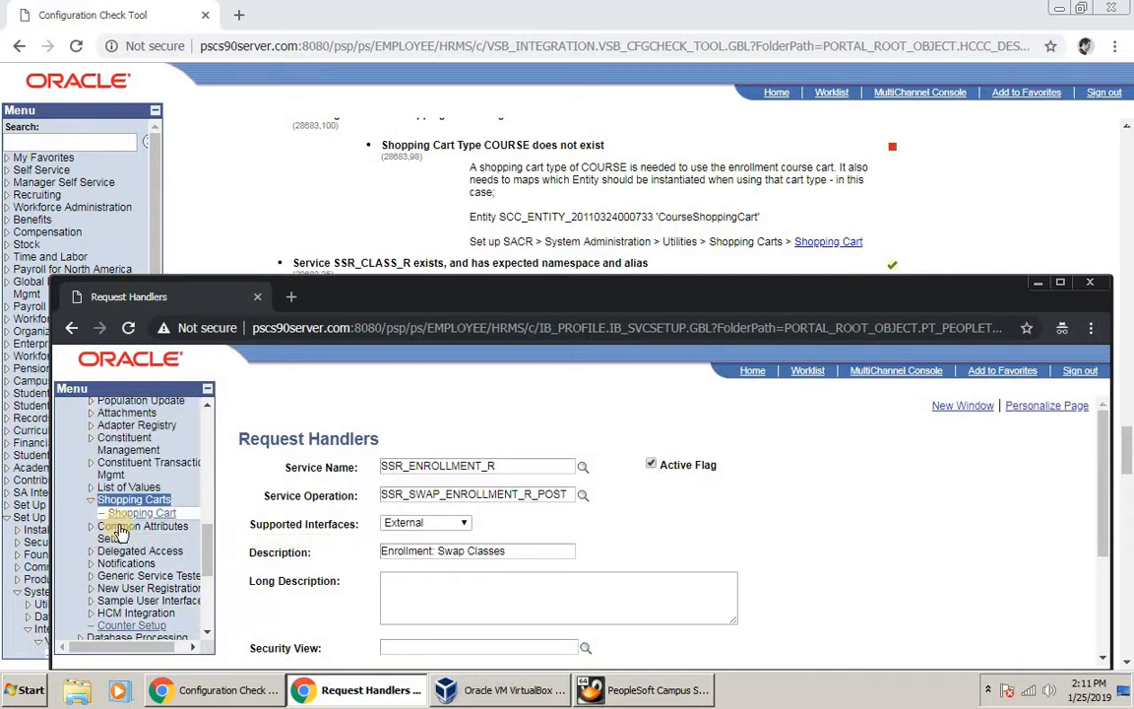
left_click(142, 514)
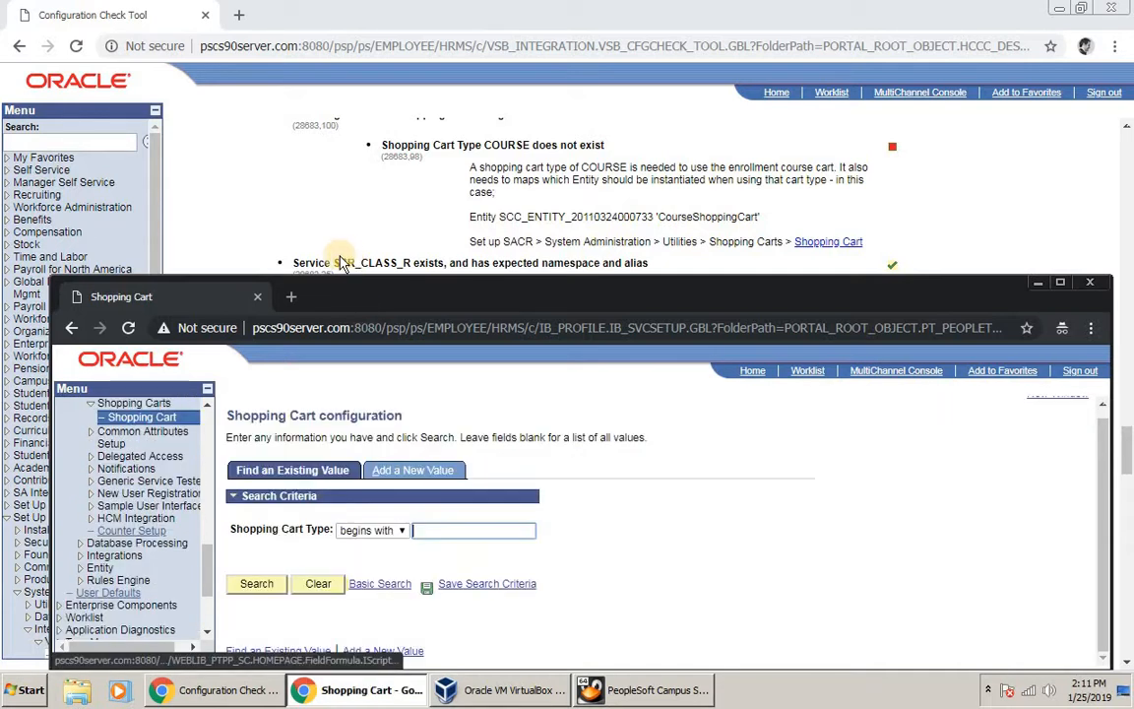
Step: After an empty search, add a new shopping cart type named COURSE
left_click(268, 585)
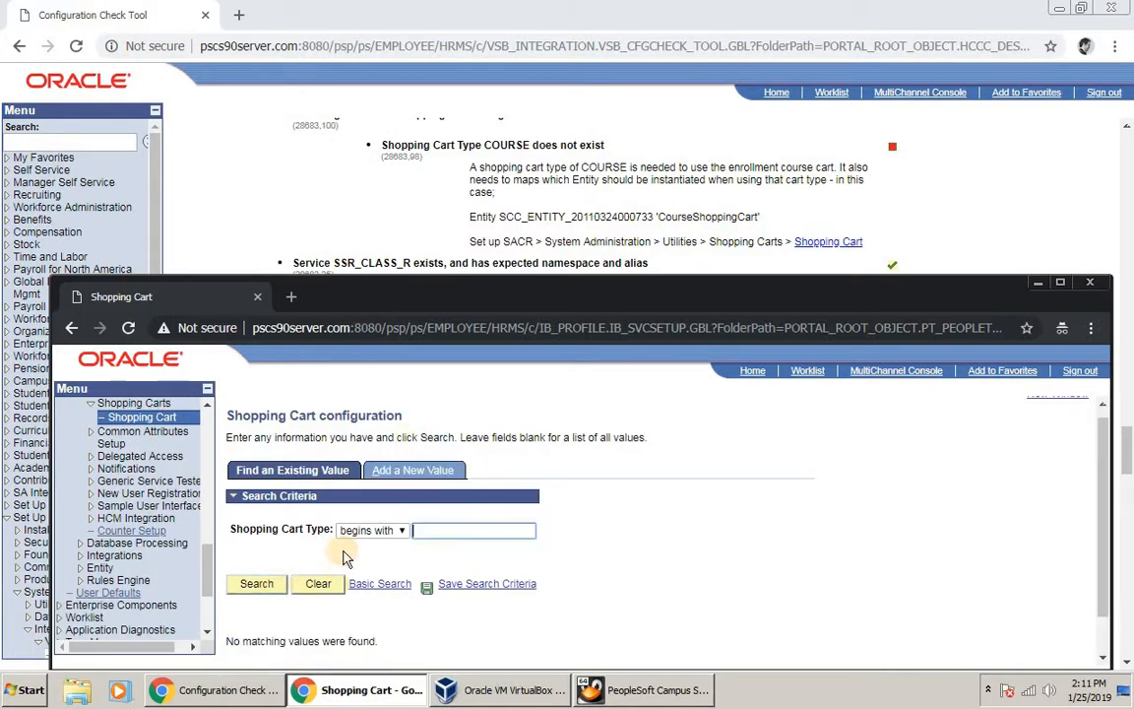
scroll(364, 522, "down", 1)
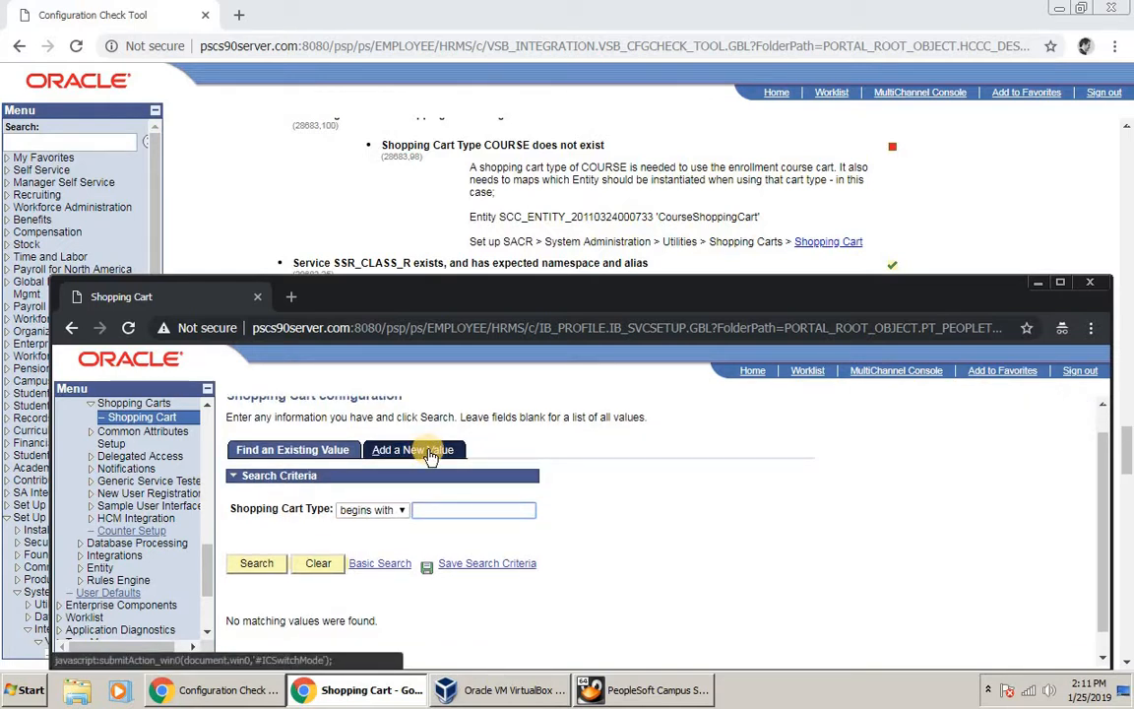
left_click(430, 452)
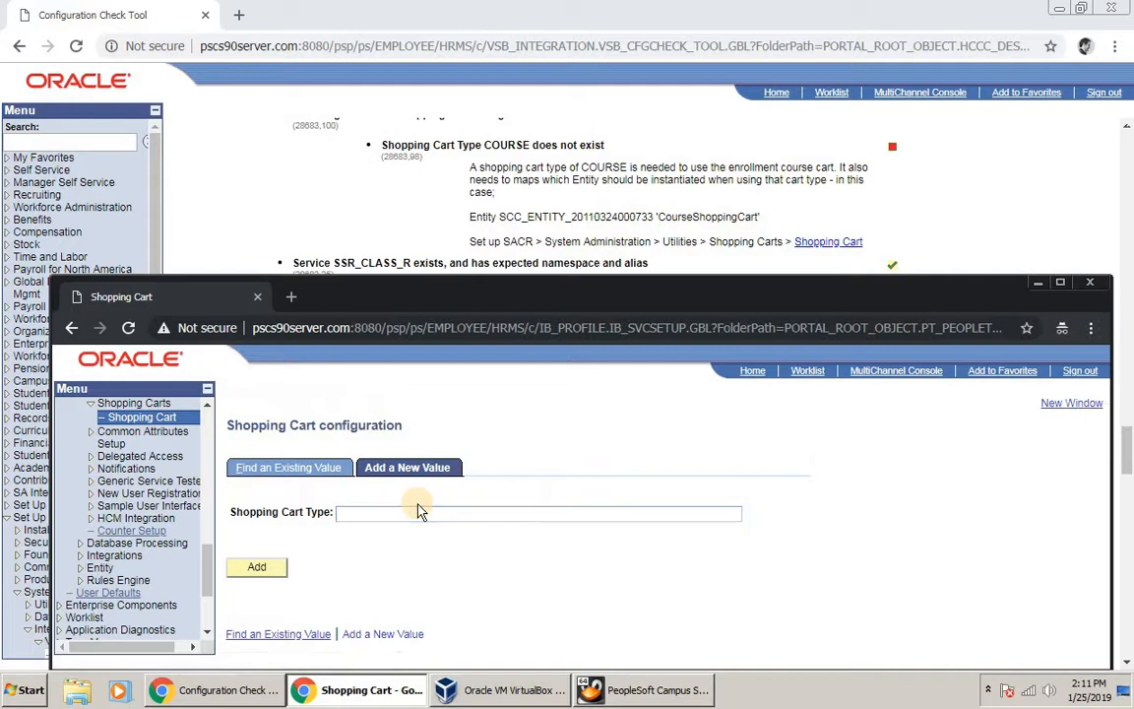
left_click(425, 514)
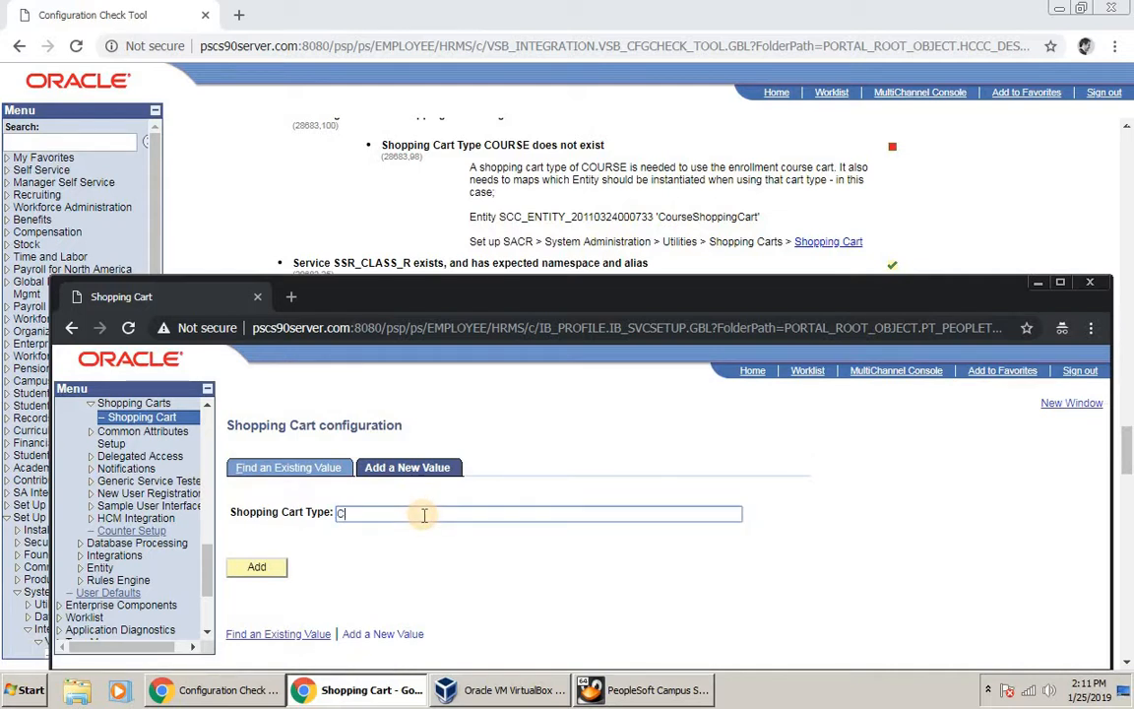
type("COURSE")
left_click(274, 568)
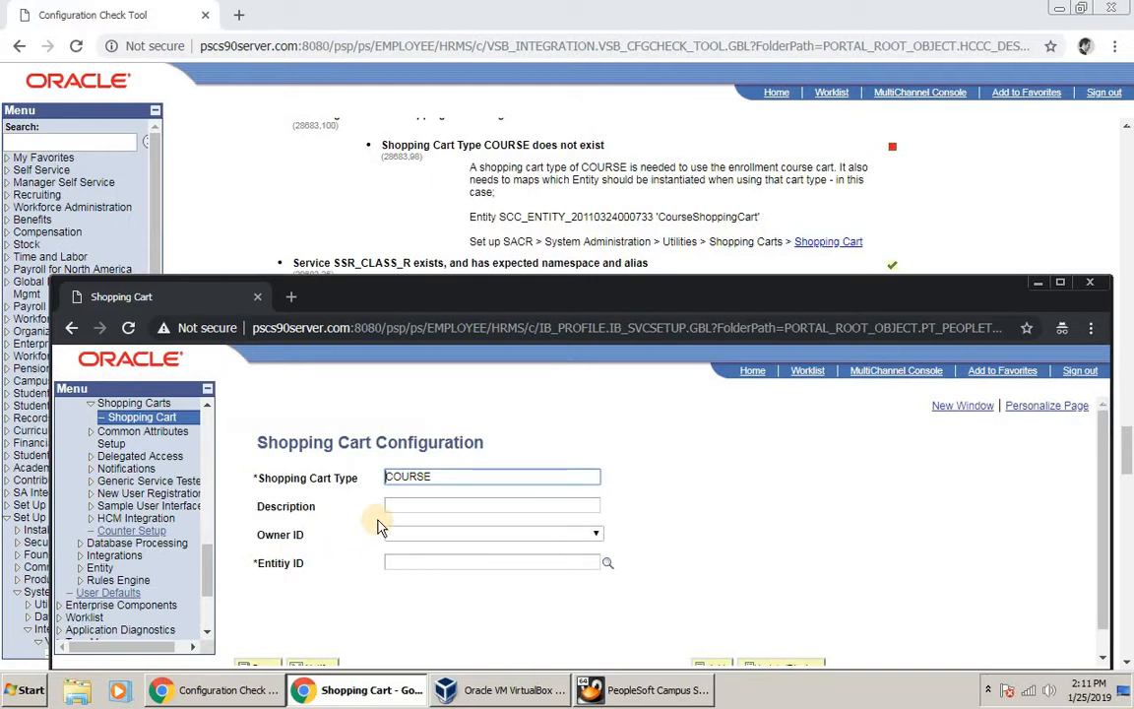
Step: Give the COURSE cart the description 'For EWS' and bring up the Entity ID lookup
left_click(424, 506)
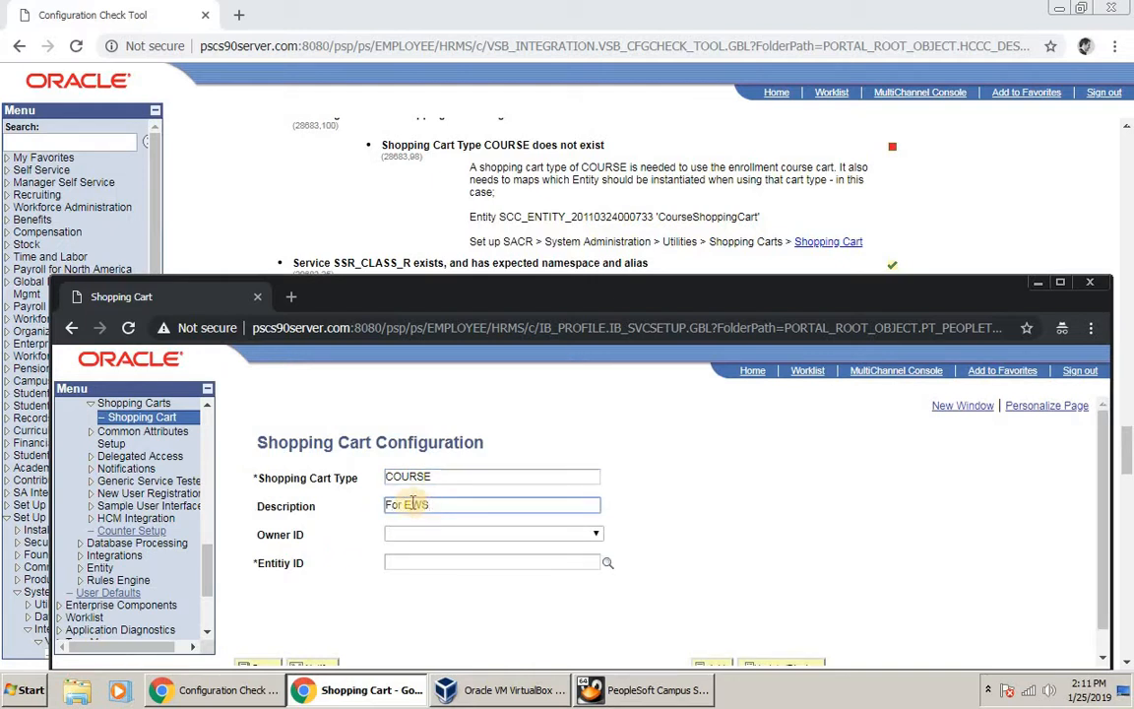
scroll(508, 519, "down", 1)
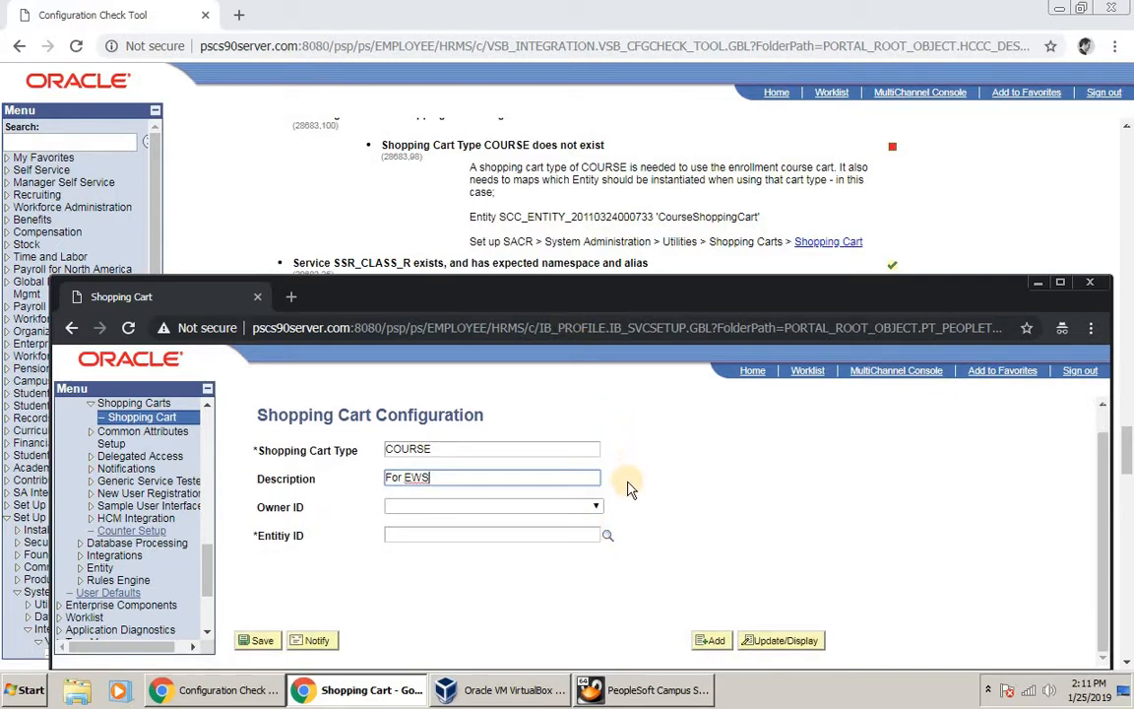
left_click(607, 537)
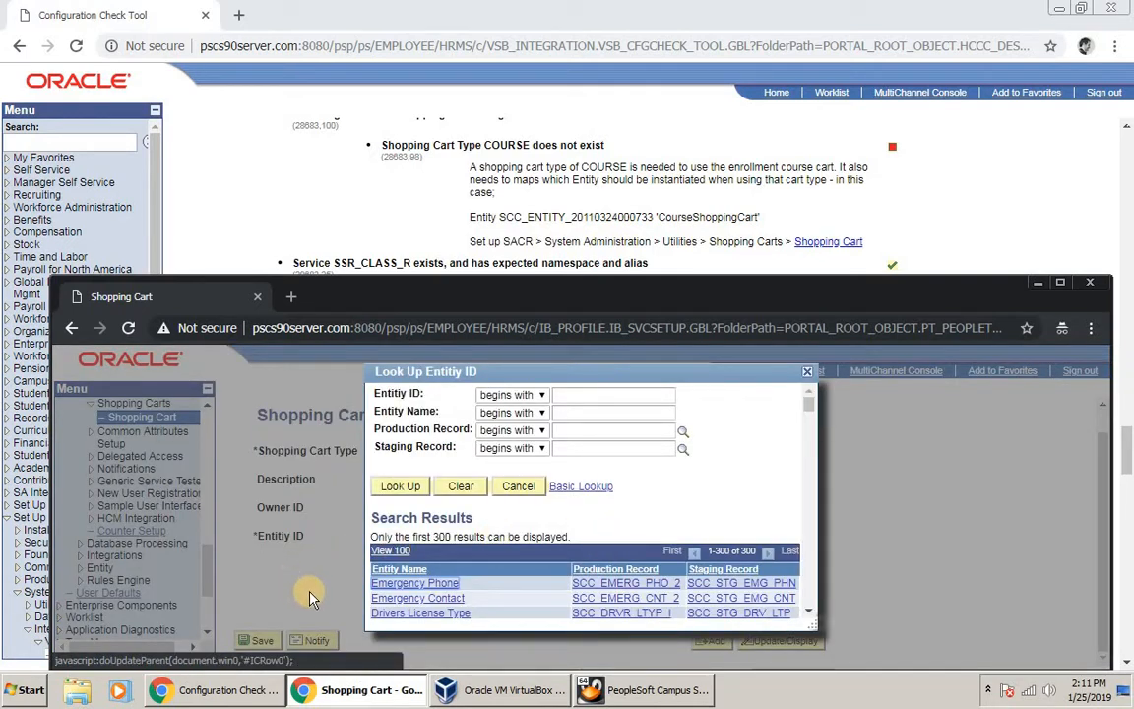
Step: Filter entities by SCC_E and CourseS, pick CourseShoppingCart, and save the COURSE cart
scroll(349, 557, "down", 2)
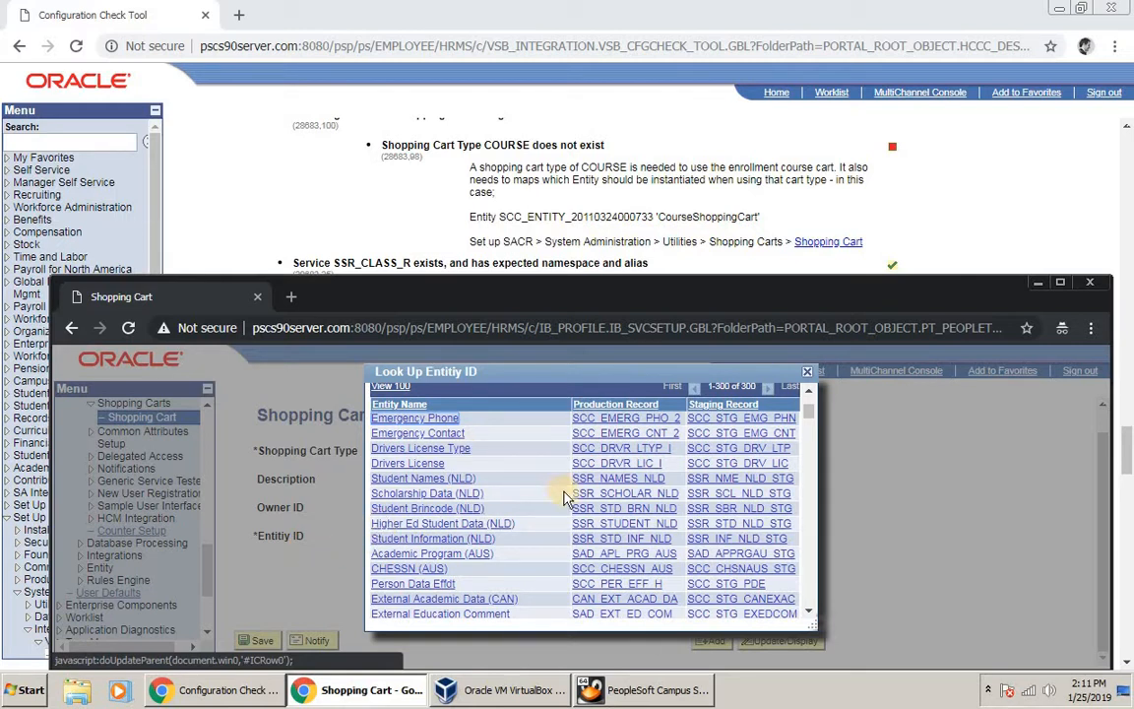
scroll(551, 507, "up", 3)
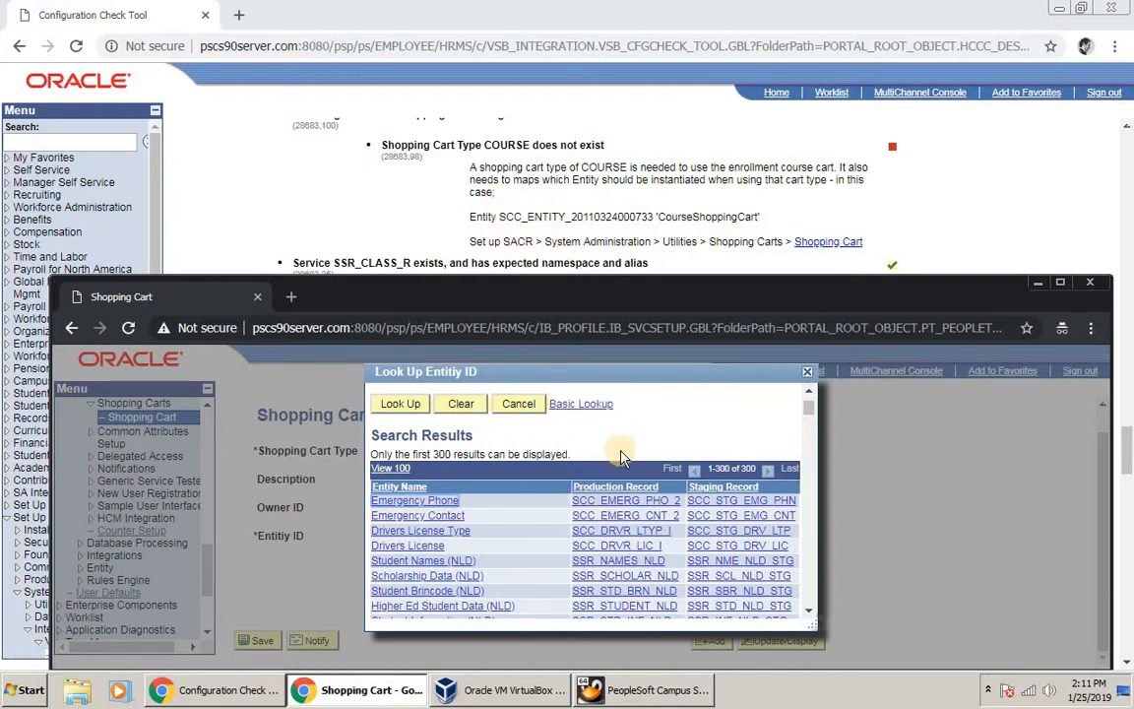
scroll(635, 473, "up", 2)
left_click(597, 395)
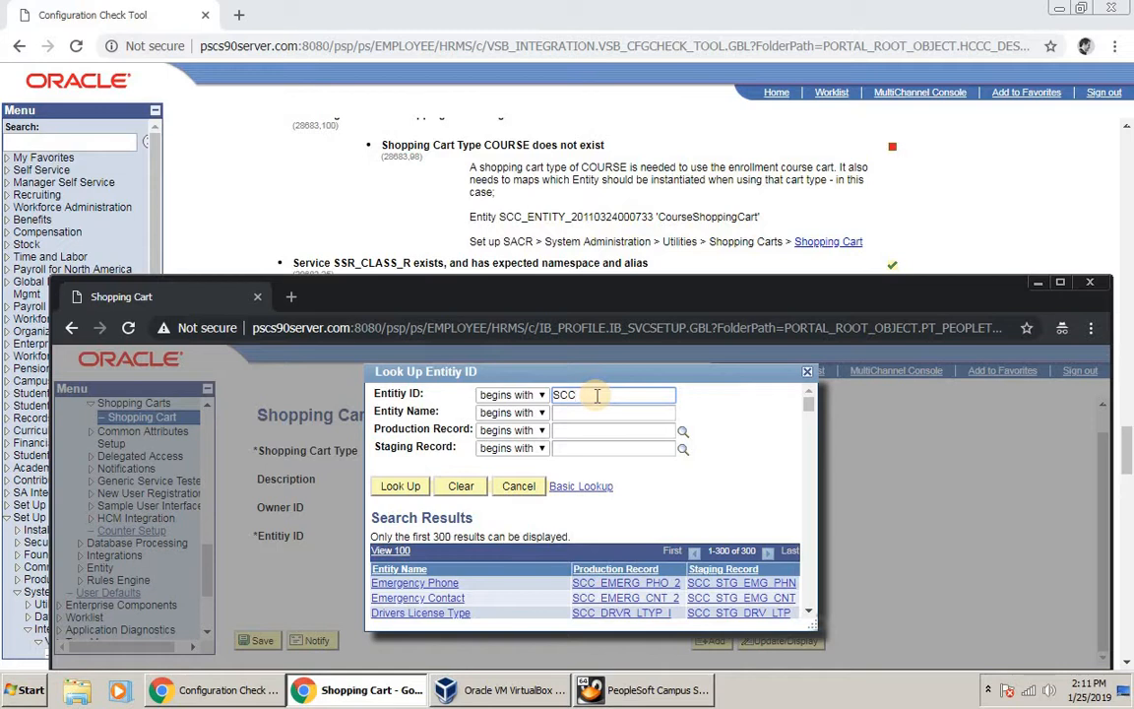
type("SCC_E")
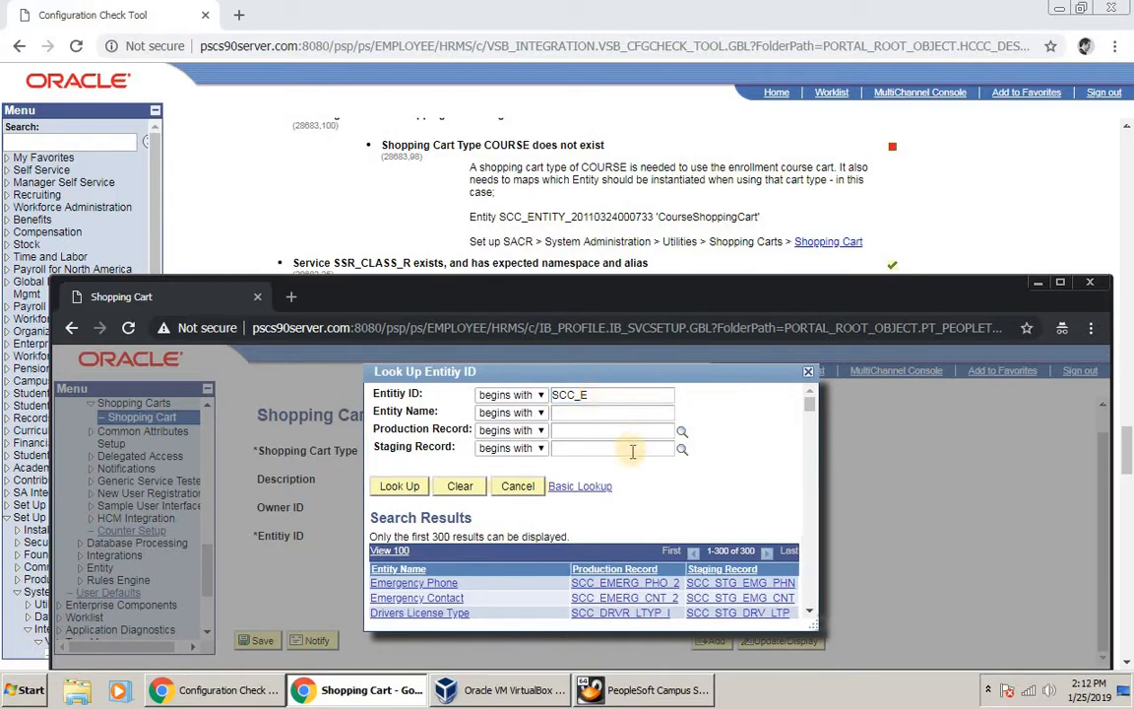
scroll(633, 453, "down", 1)
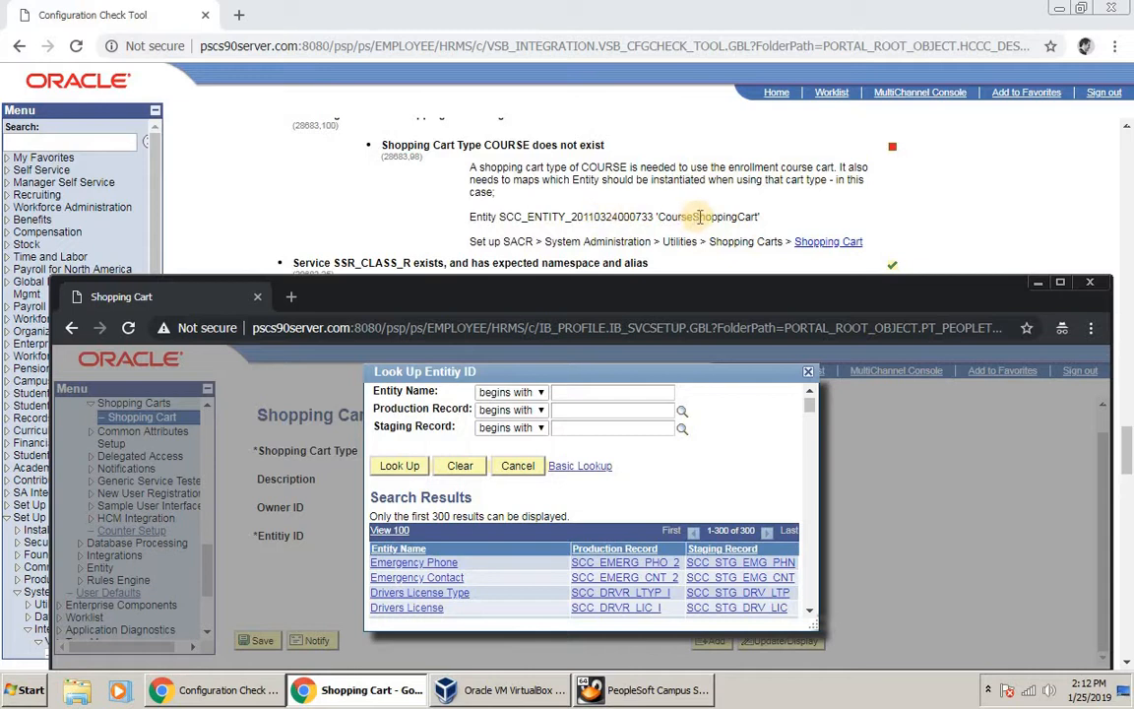
left_click(586, 392)
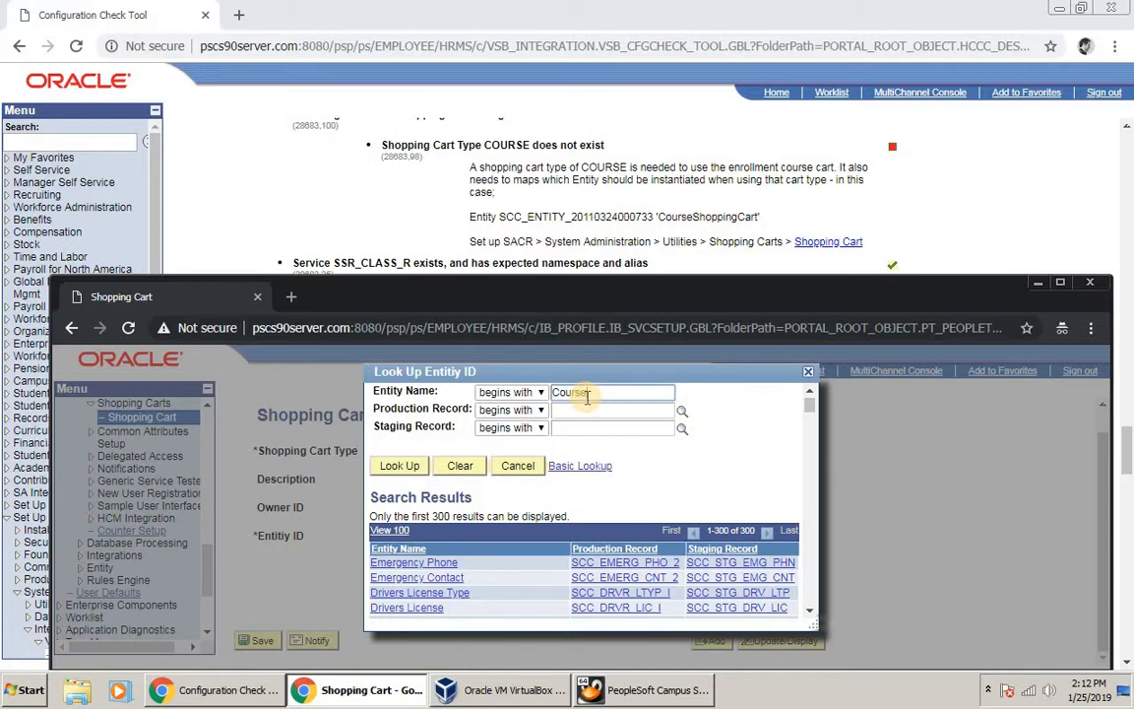
key("Return")
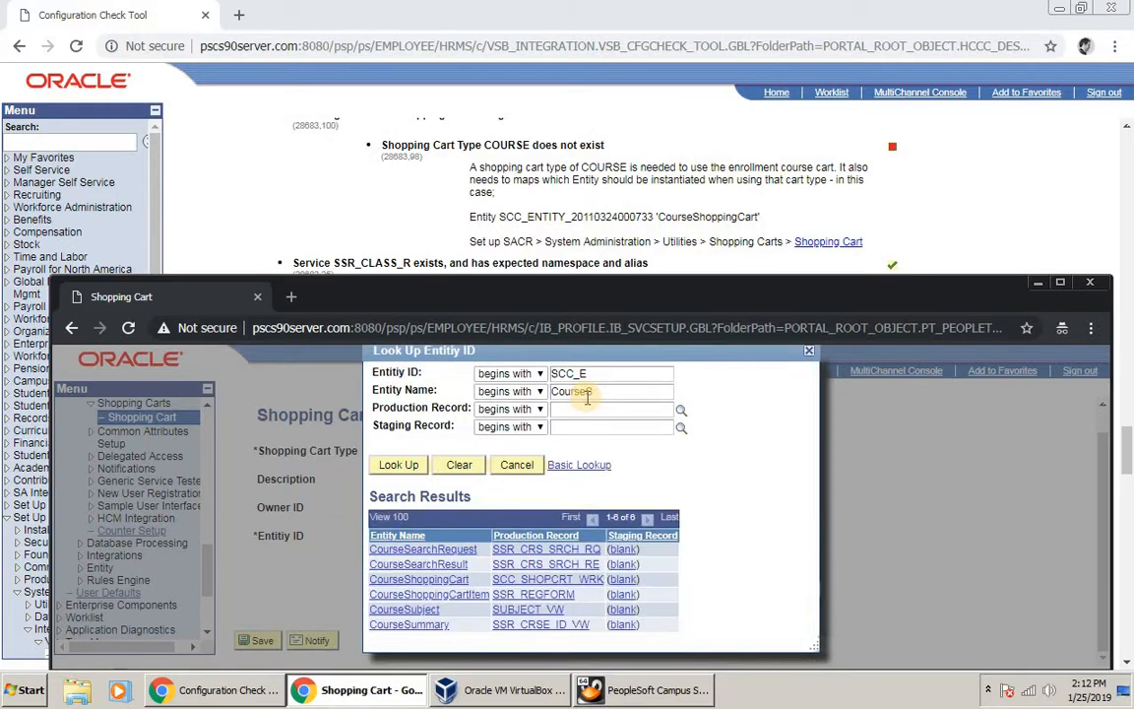
left_click(450, 582)
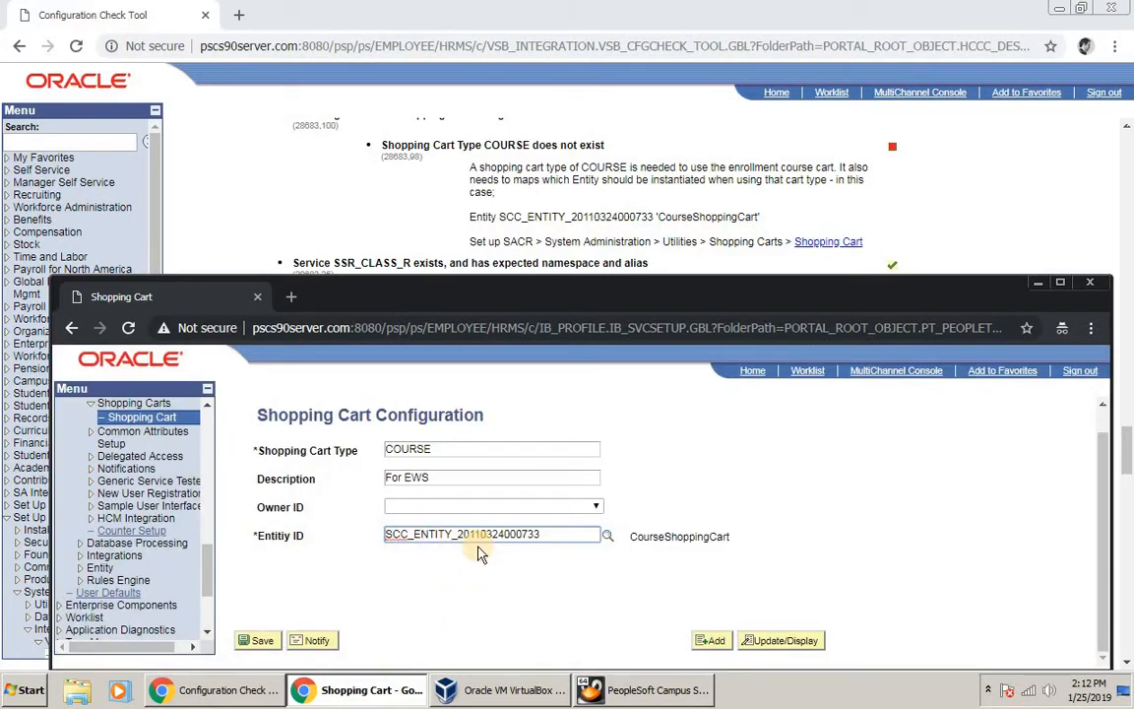
left_click(264, 642)
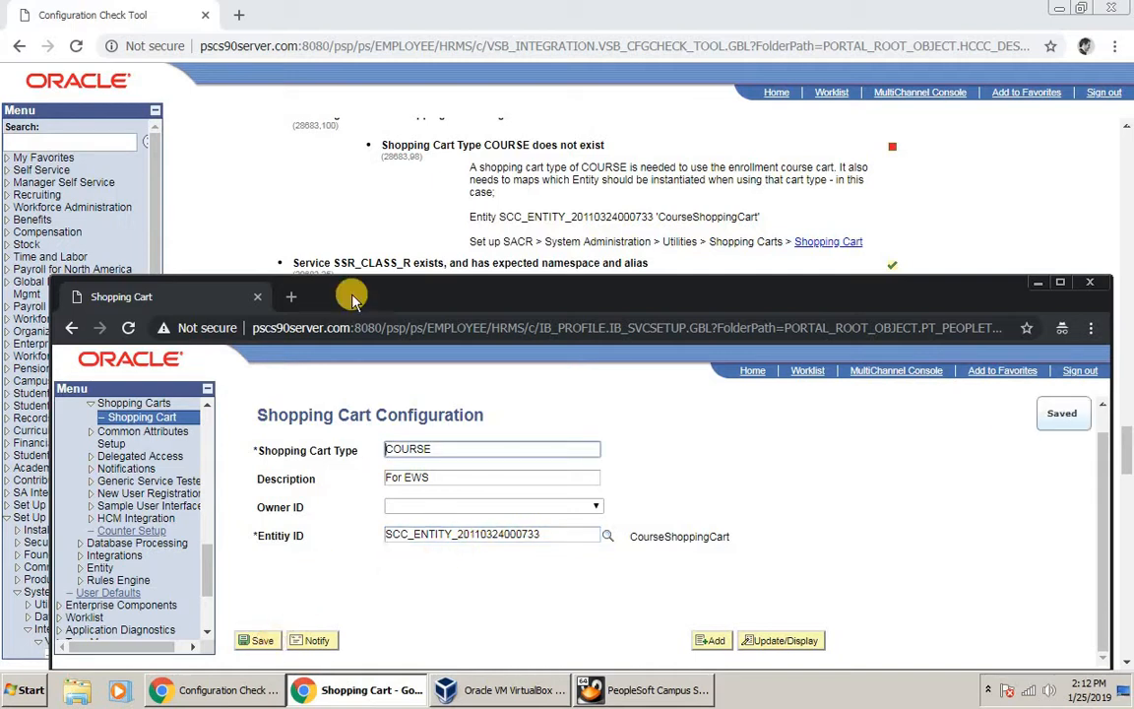
Step: Rerun Check for Errors in the Configuration Check Tool window
left_click(281, 229)
scroll(281, 228, "up", 10)
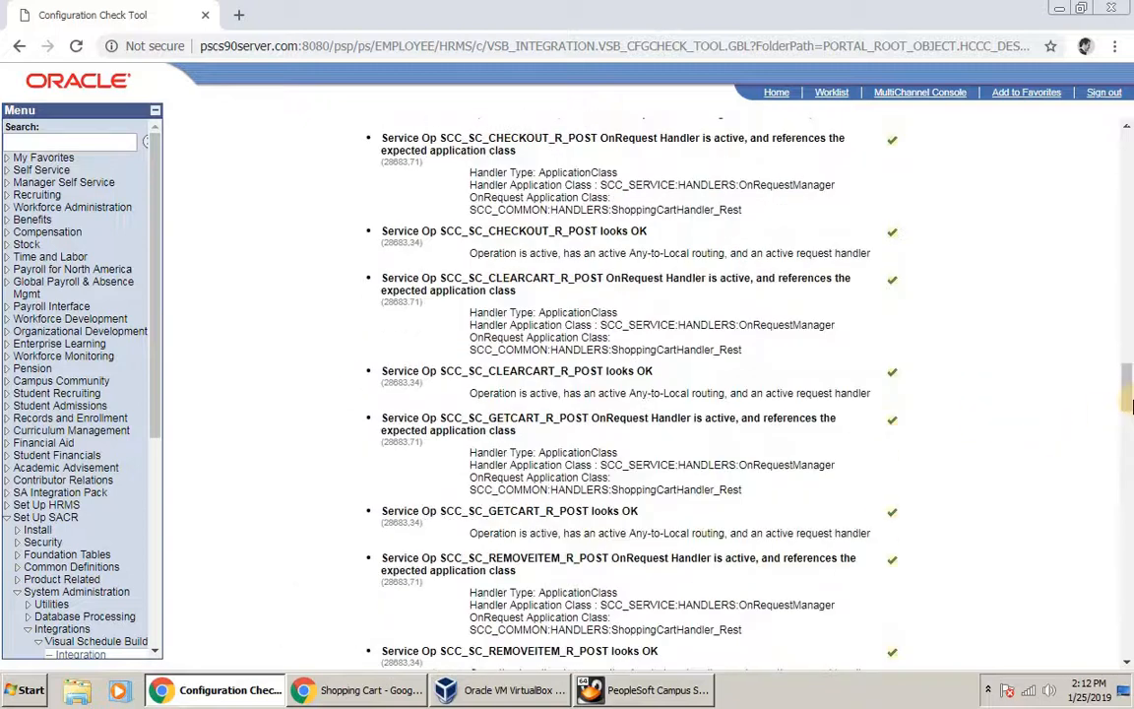
scroll(1130, 168, "up", 10)
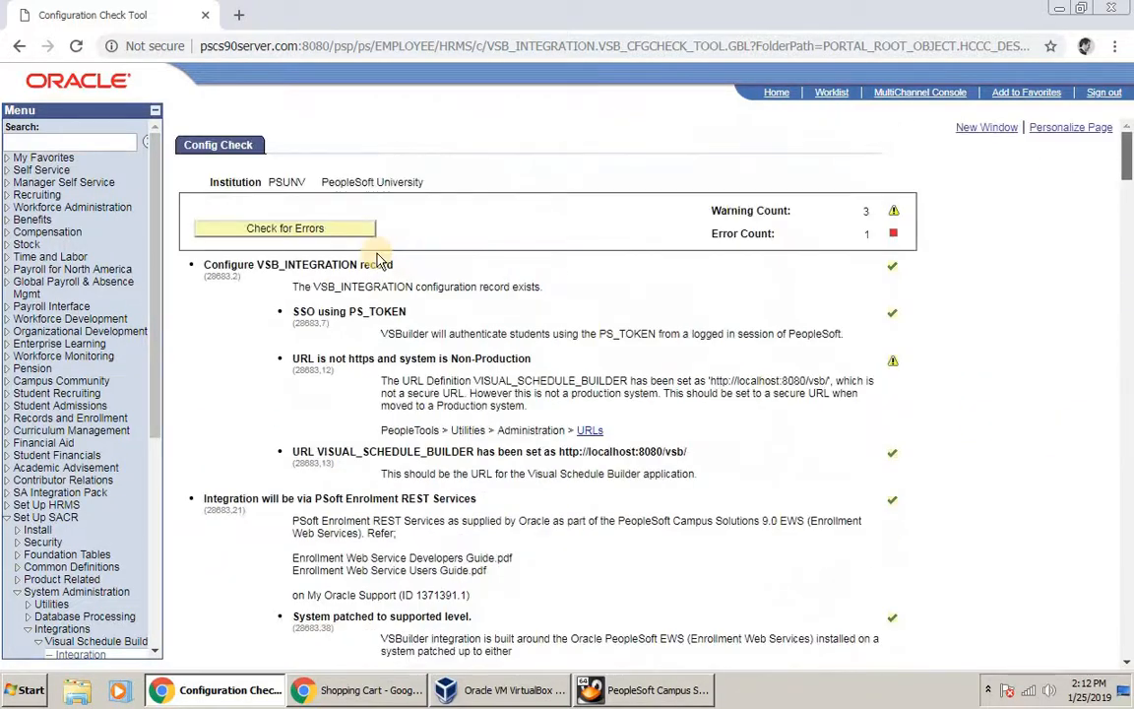
left_click(317, 229)
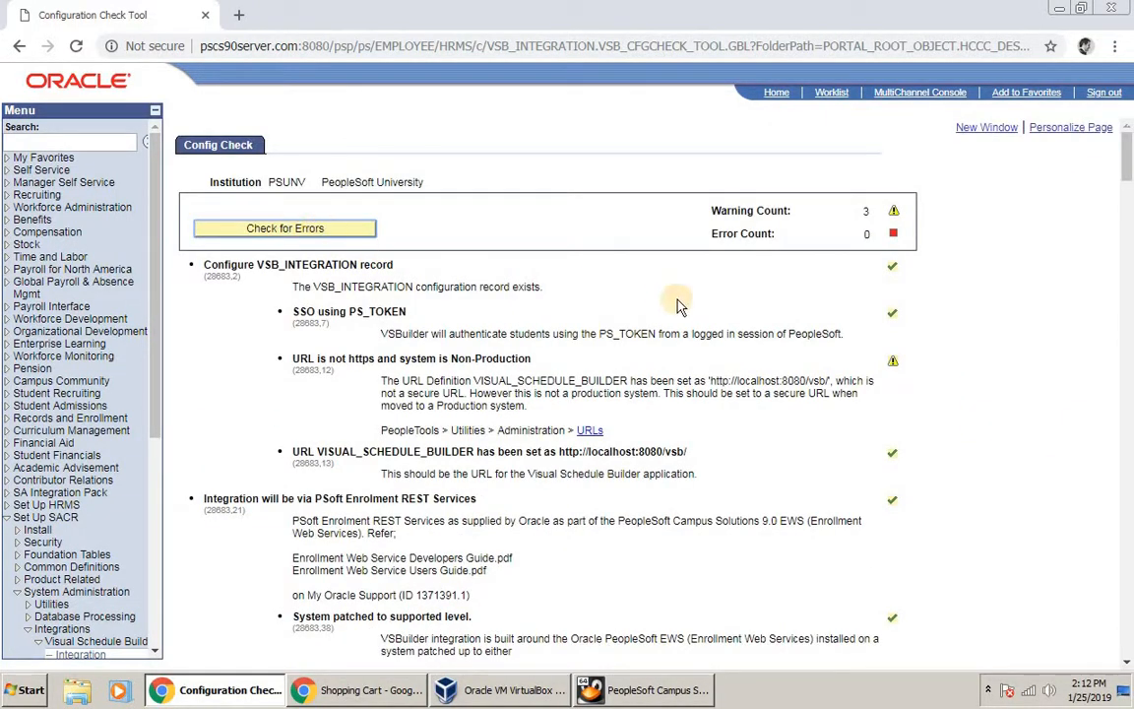